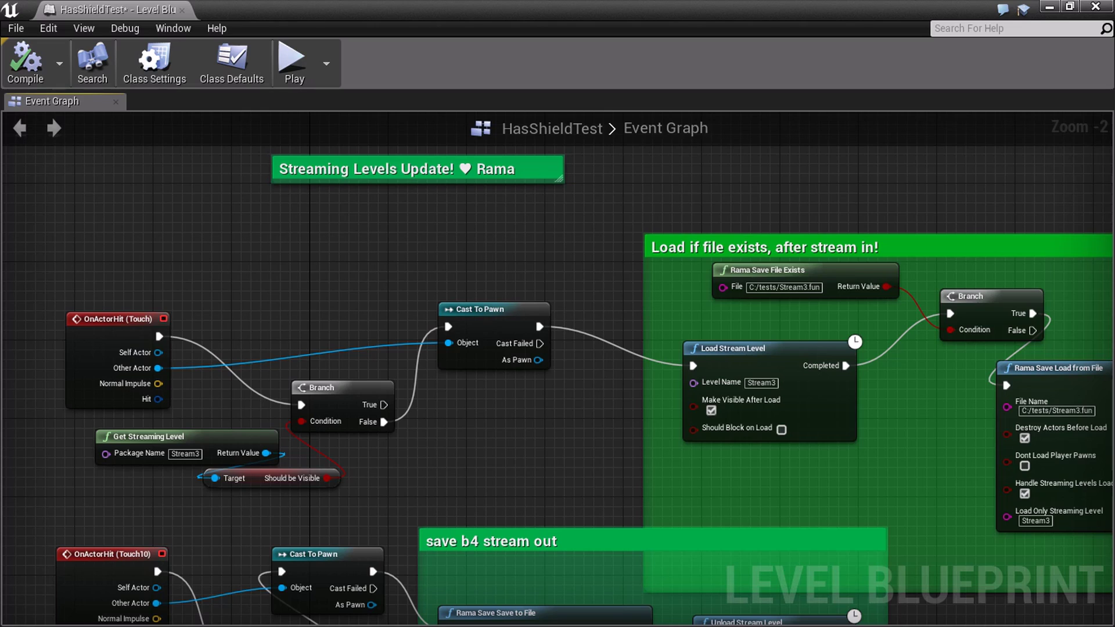
- Return to the level editor, bring up the Content Browser and choose the Touch blueprint in the BP folder
left_click(1050, 7)
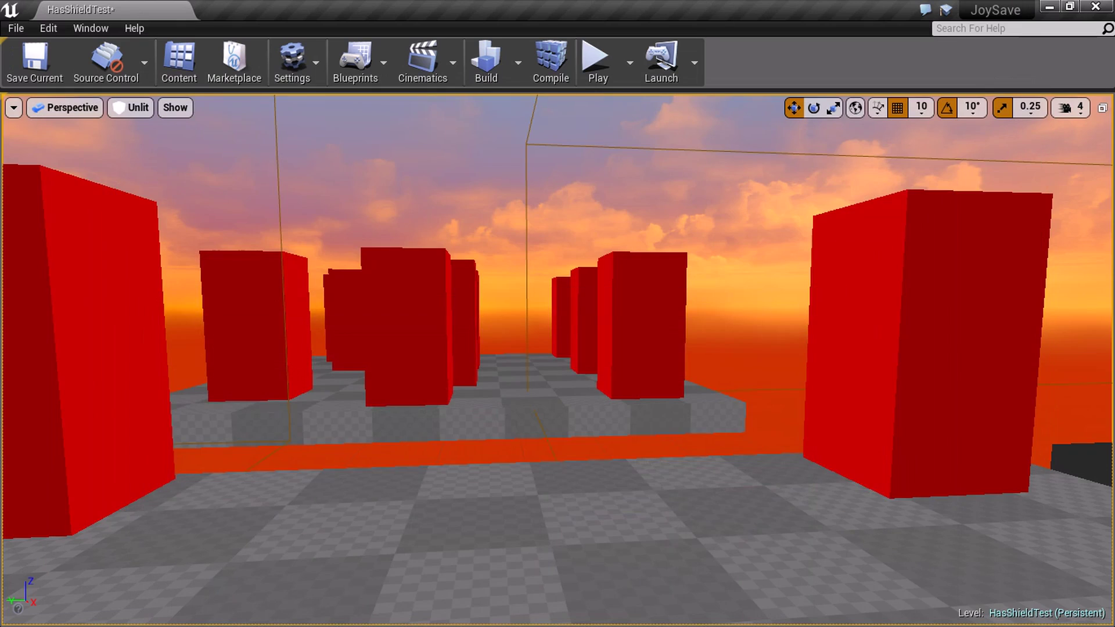
left_click(179, 61)
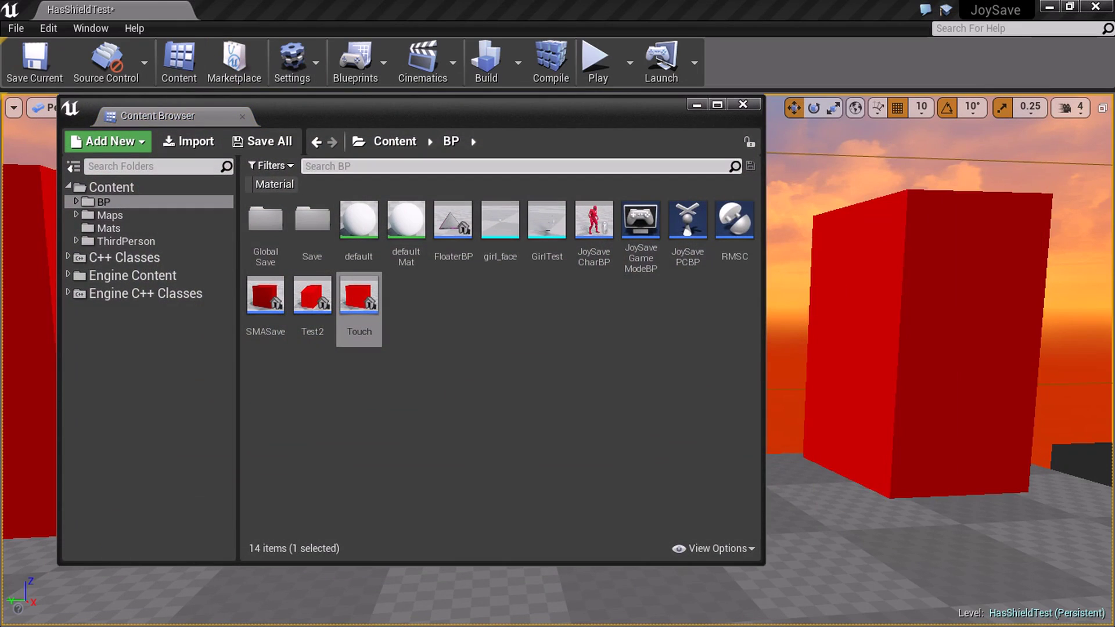
left_click(359, 299)
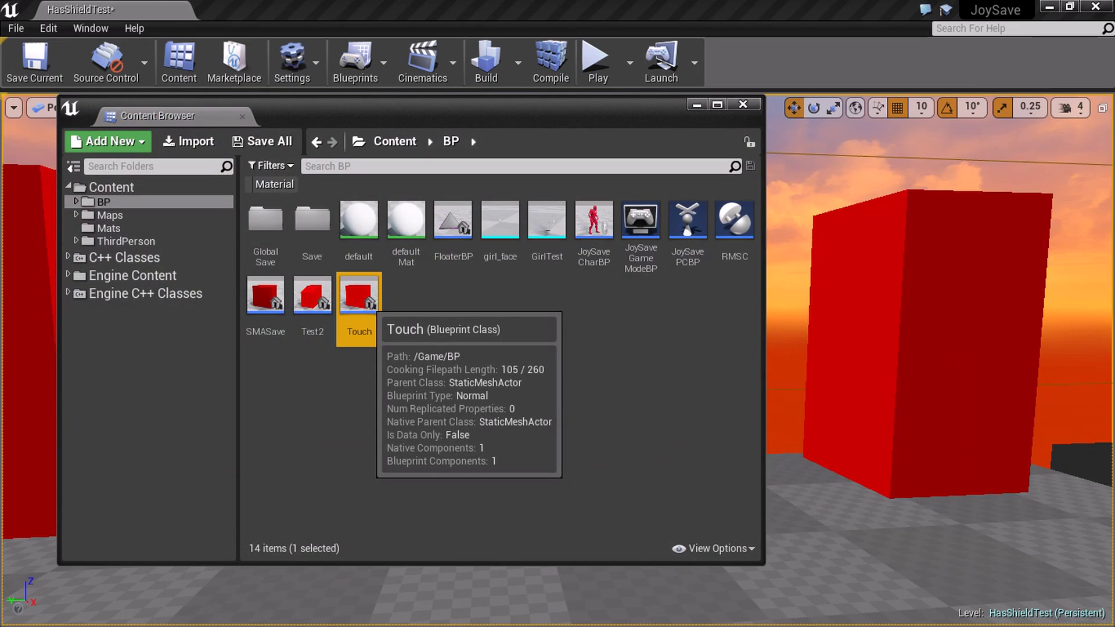
- Open the HasShieldTest level blueprint and detach it into a small floating window beside the Content Browser
left_click(355, 61)
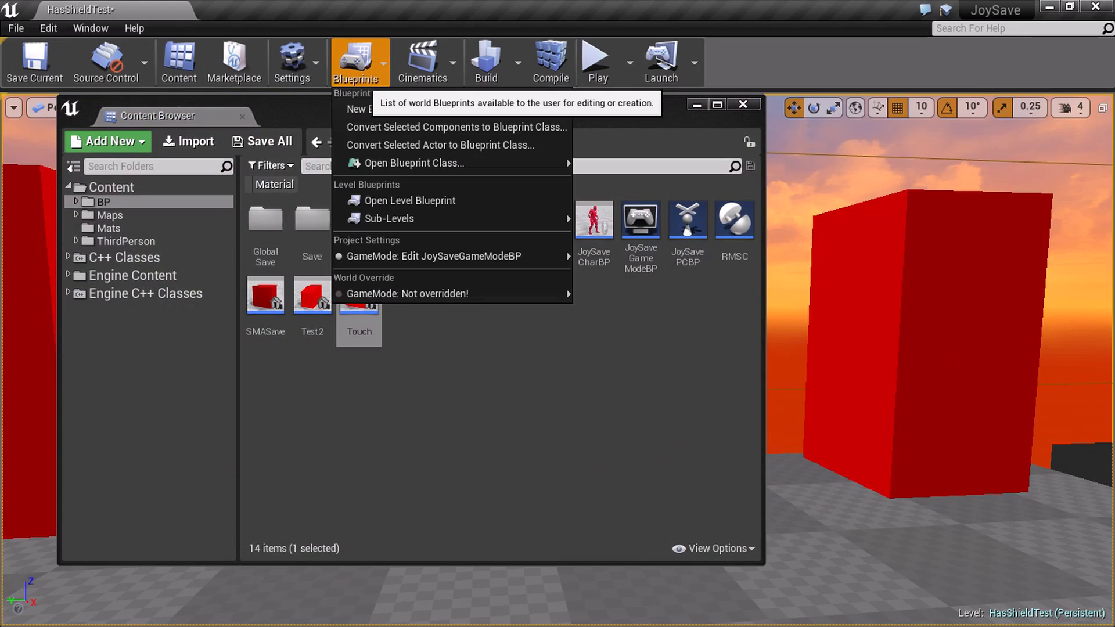
left_click(408, 201)
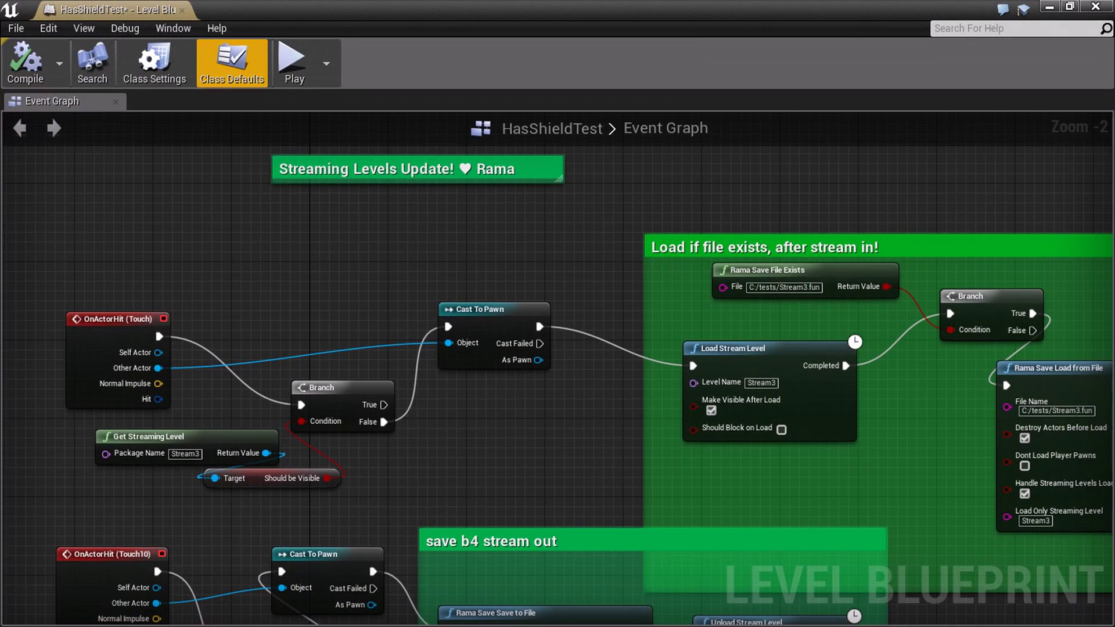
left_click_drag(92, 10, 581, 259)
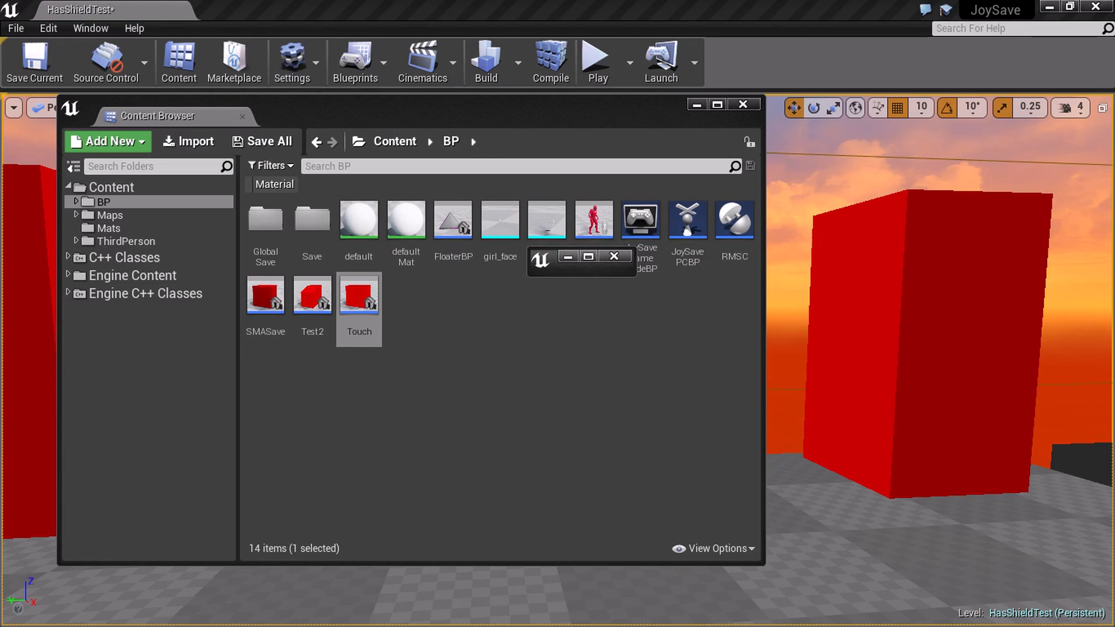
left_click_drag(746, 260, 784, 201)
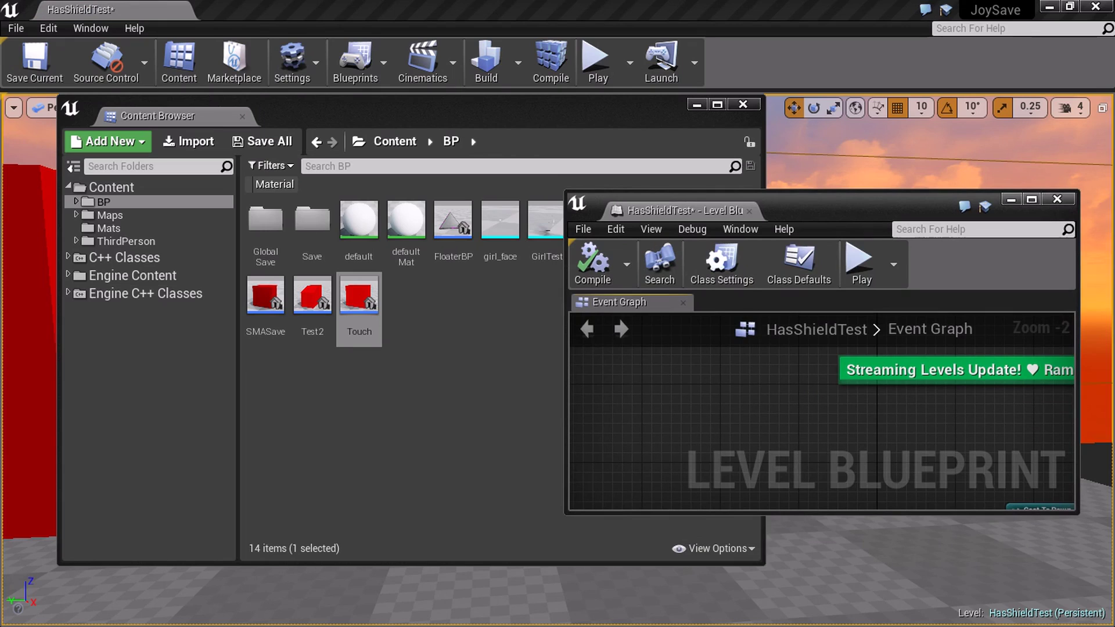
- Open the Touch blueprint from the BP folder and rearrange the Content Browser and level blueprint windows
left_click(359, 314)
left_click(401, 348)
left_click(372, 299)
left_click_drag(406, 110, 430, 145)
left_click(895, 424)
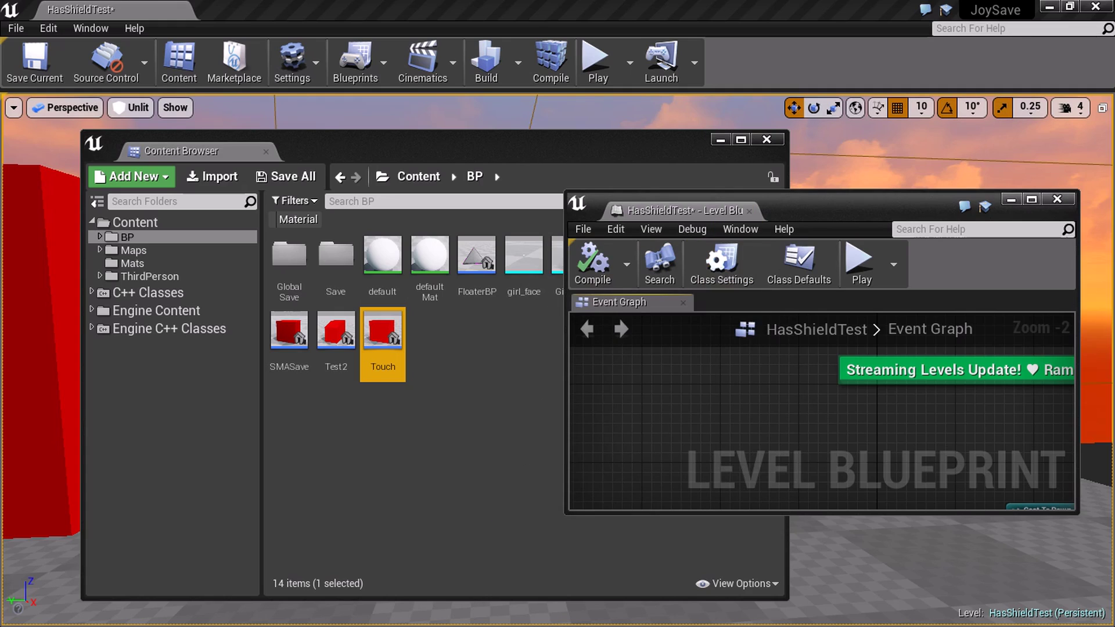
left_click_drag(842, 210, 840, 168)
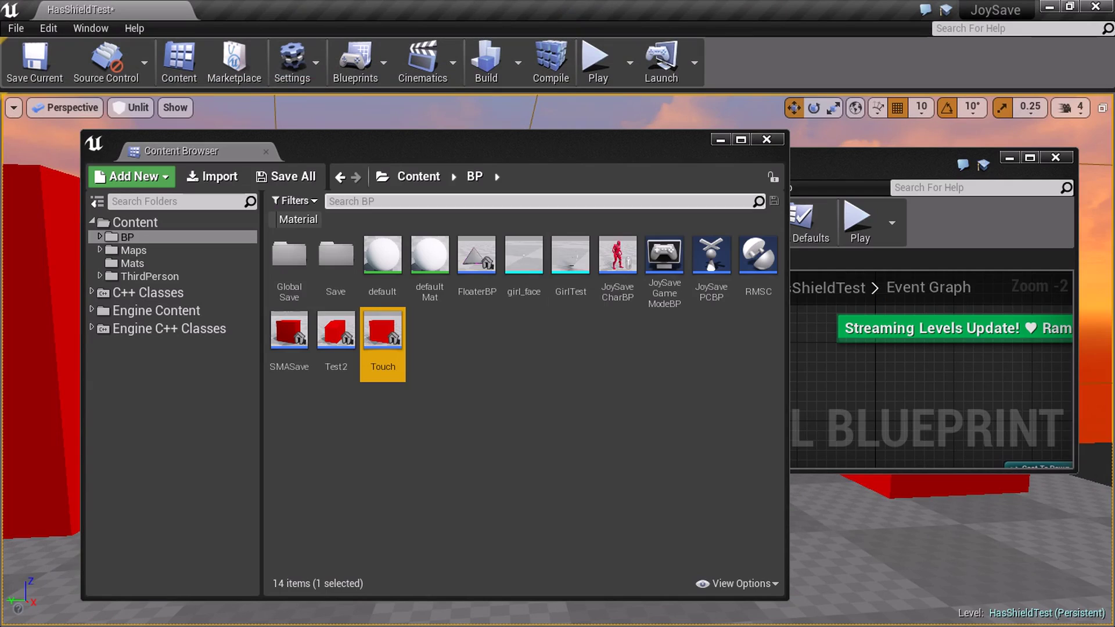
left_click_drag(406, 150, 428, 205)
- Cycle through the active files to look for the open Touch and Test2 blueprint editors
key("ctrl+Tab")
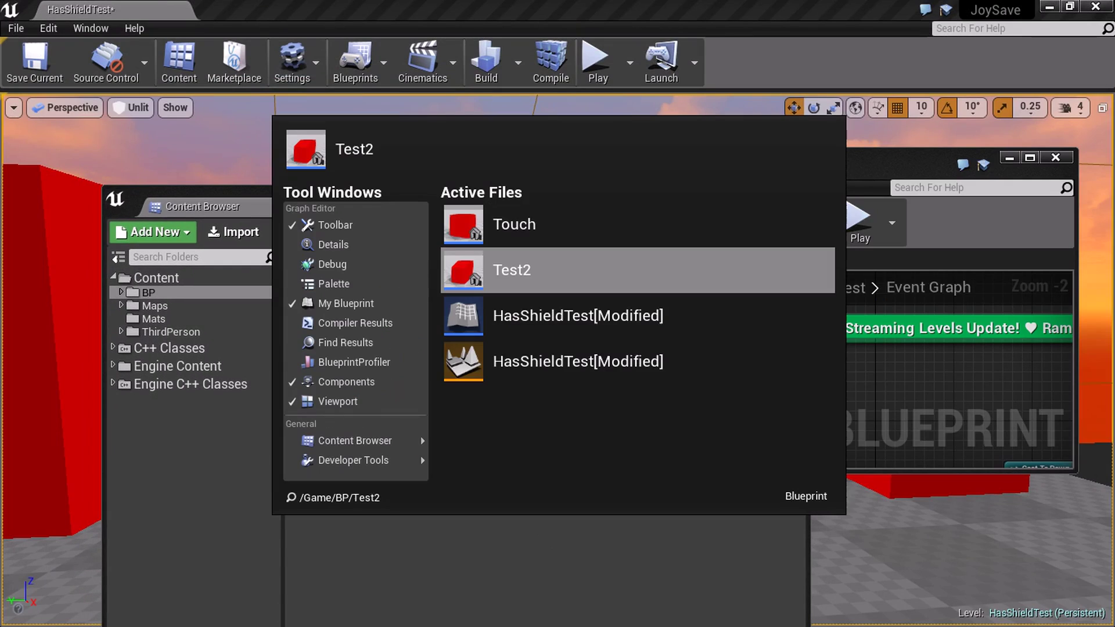
key("ctrl+Tab")
key("ctrl+Tab")
key("ctrl+Tab")
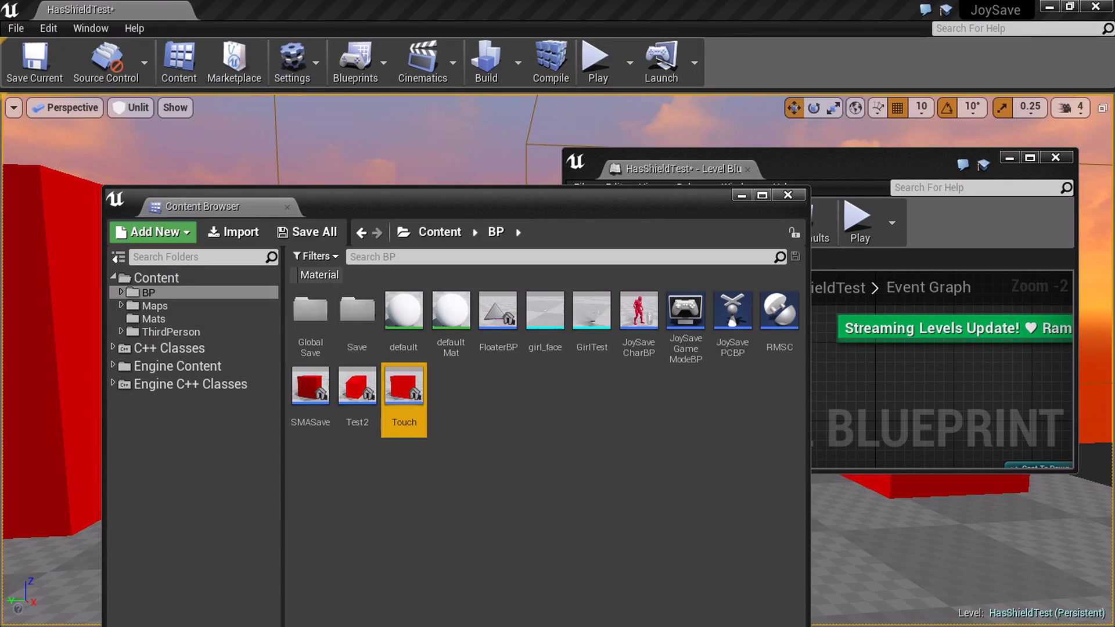
- Minimize the floating level blueprint and reposition the Content Browser over the level view
left_click_drag(406, 206, 370, 254)
left_click(1010, 157)
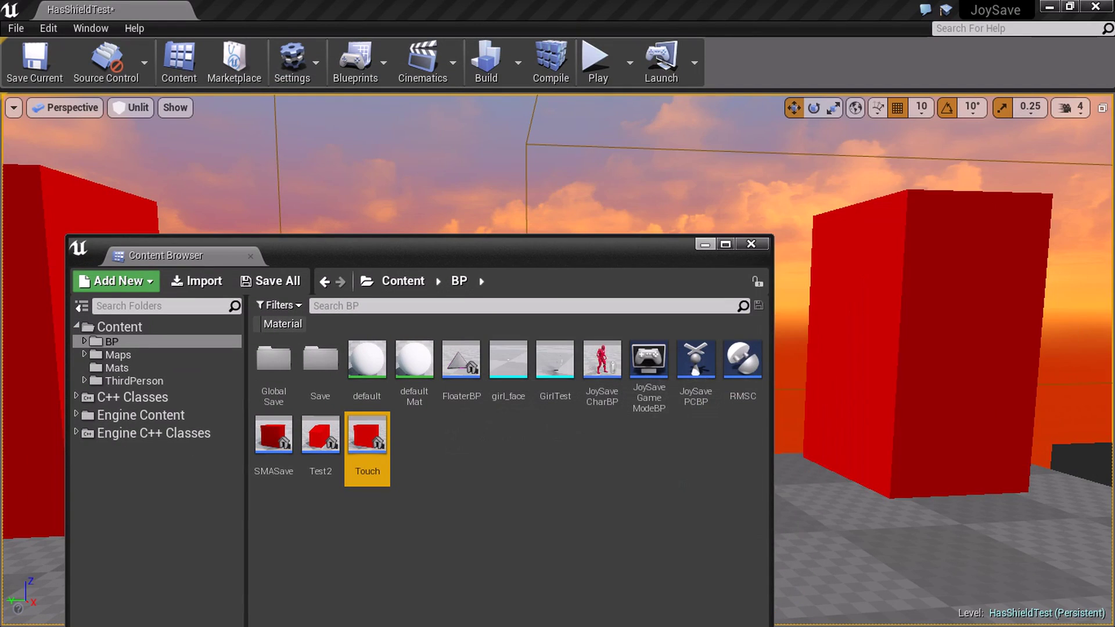
mouse_move(383, 464)
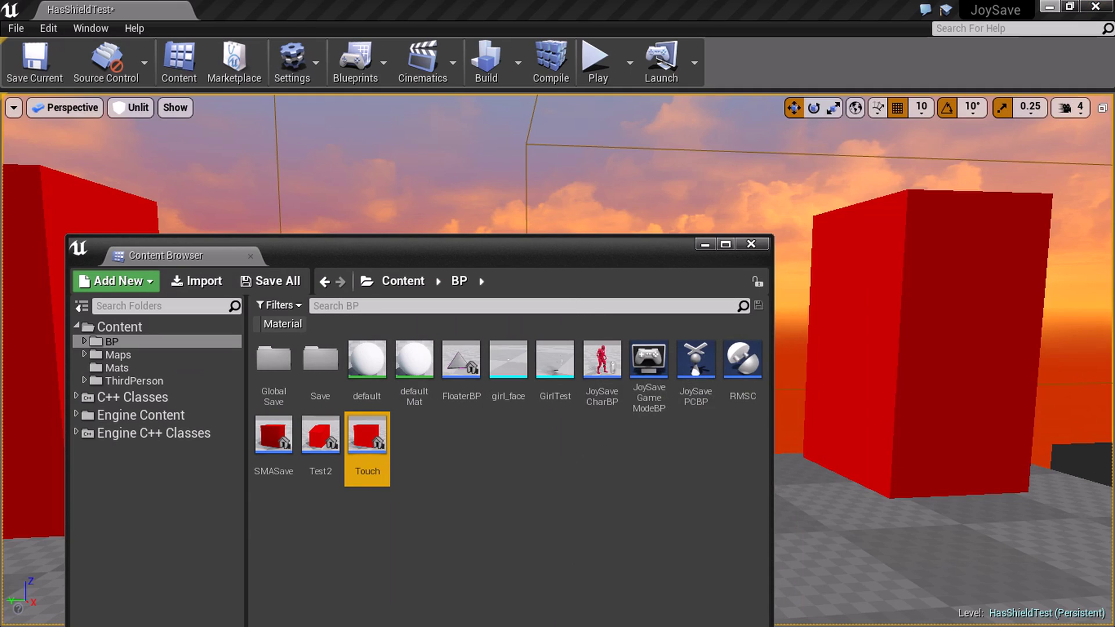
left_click(1050, 7)
left_click(341, 610)
left_click_drag(465, 247, 577, 148)
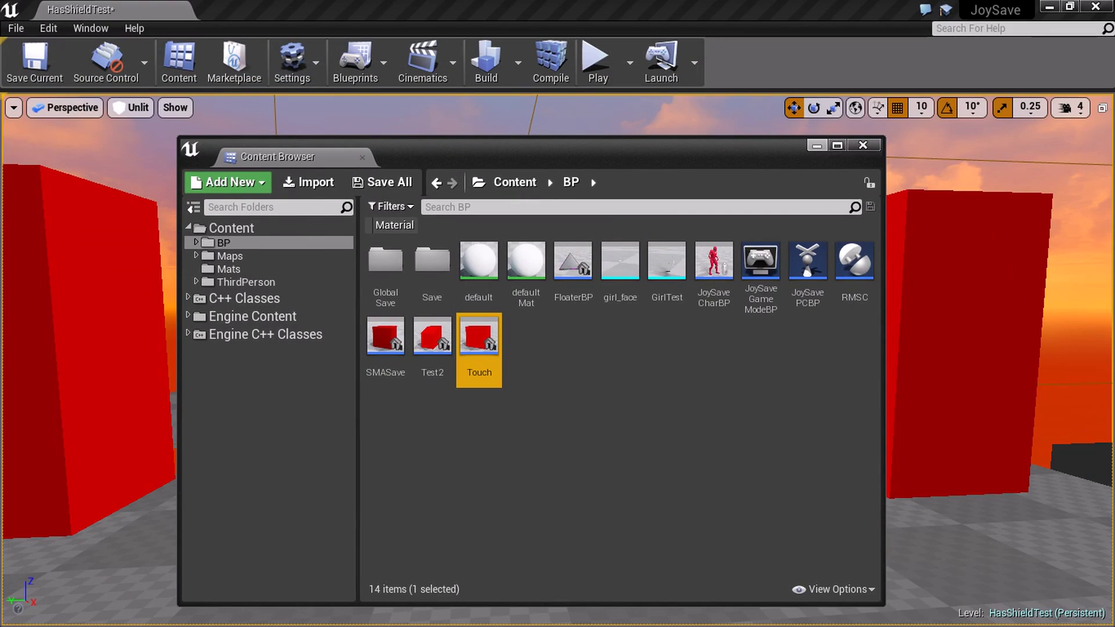
- Bring back the level blueprint, close its floating window and clear the Content Browser from the level view
left_click(356, 61)
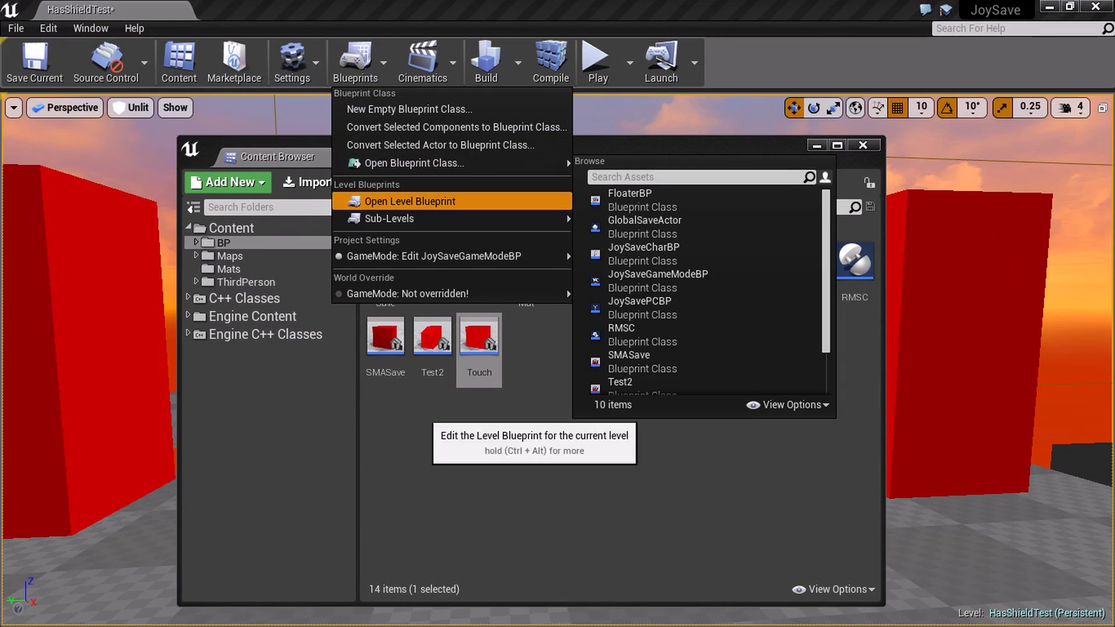
left_click(410, 200)
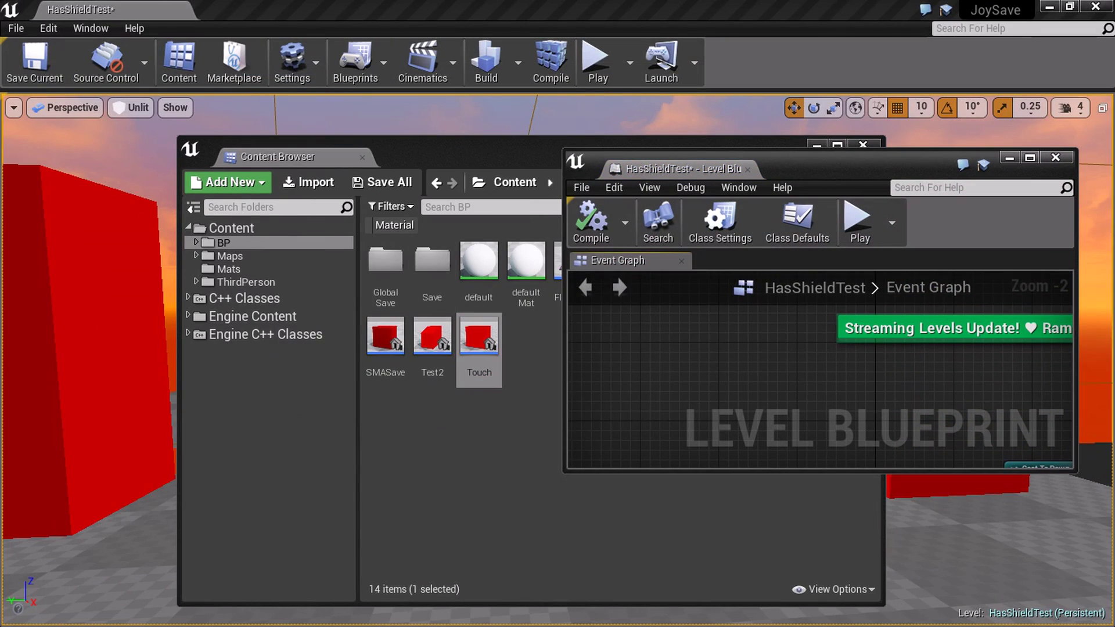
left_click(1056, 157)
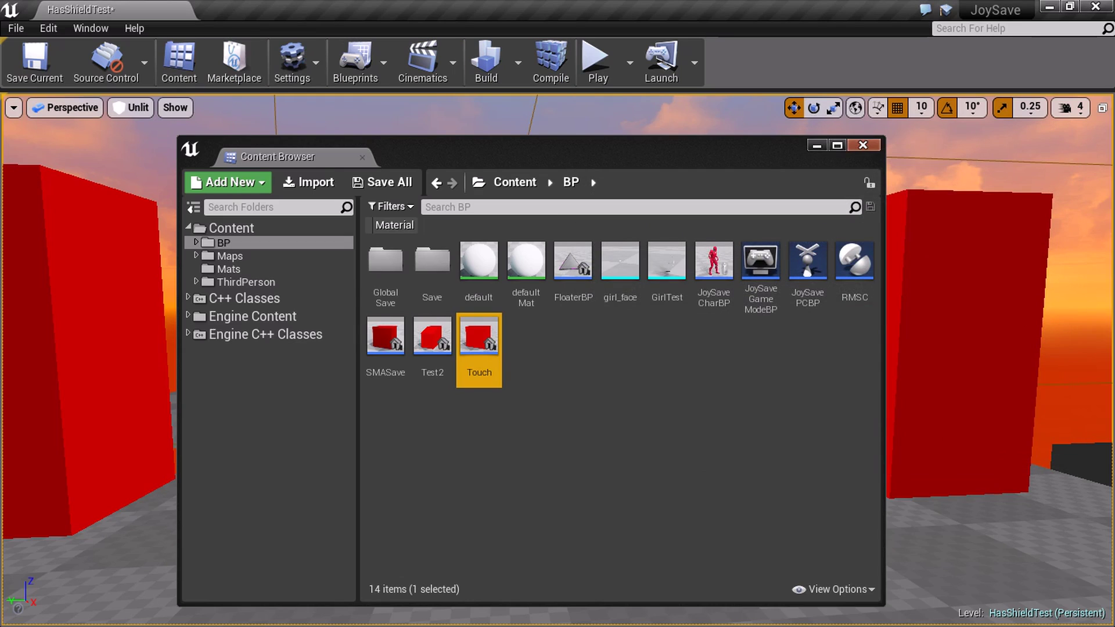
left_click(837, 145)
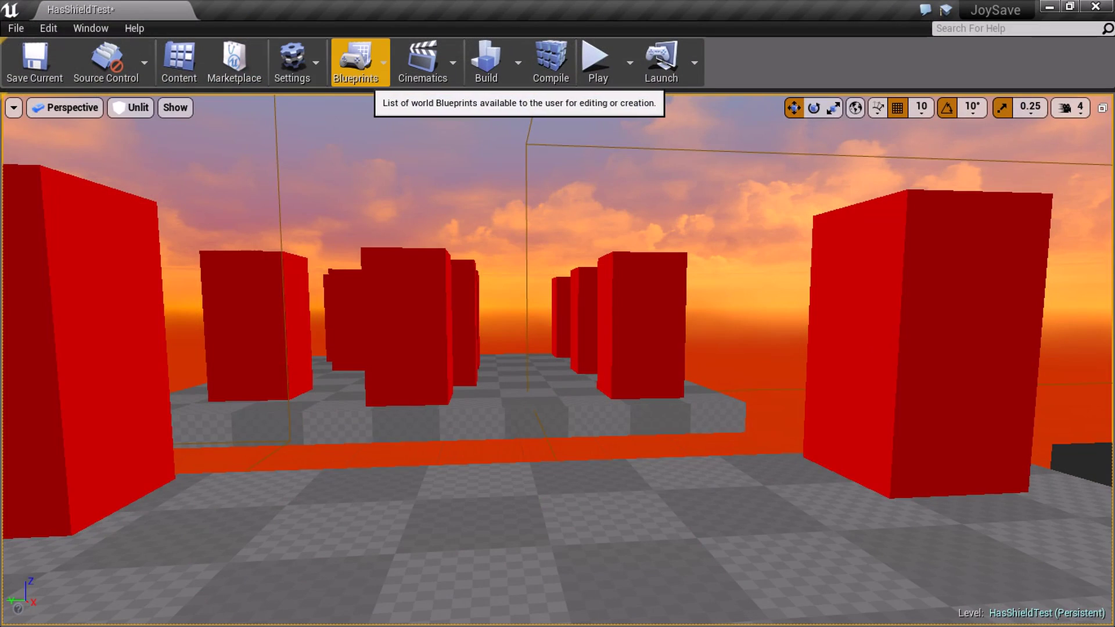
- Try to switch to the open blueprint editors and open the level blueprint
key("ctrl+Tab")
key("ctrl+Tab")
key("ctrl+shift+Tab")
left_click(355, 61)
mouse_move(432, 219)
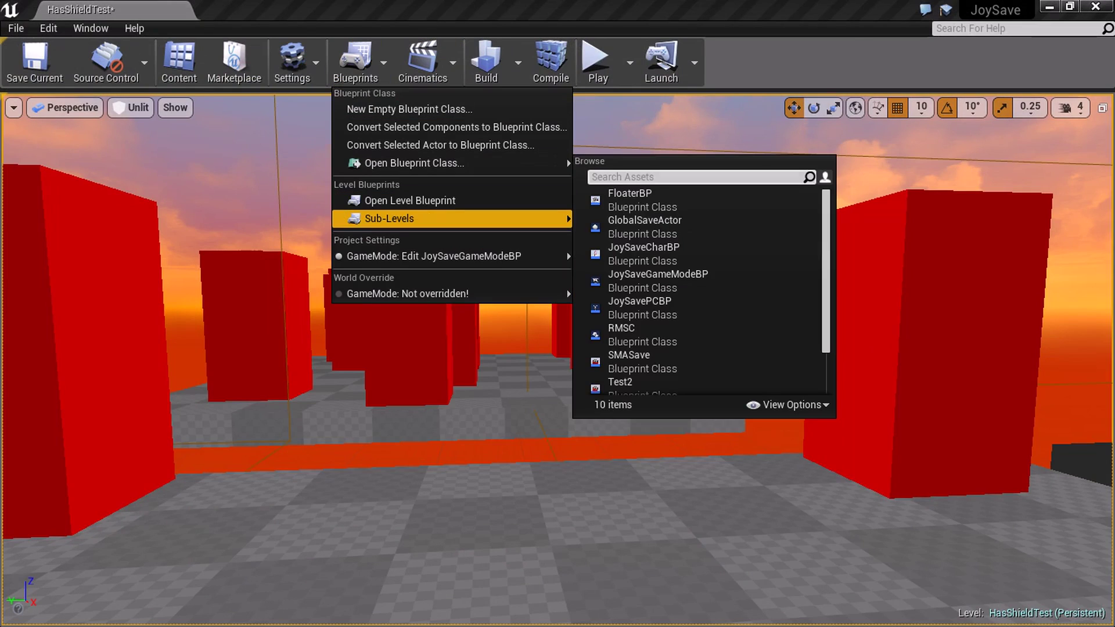
left_click(410, 201)
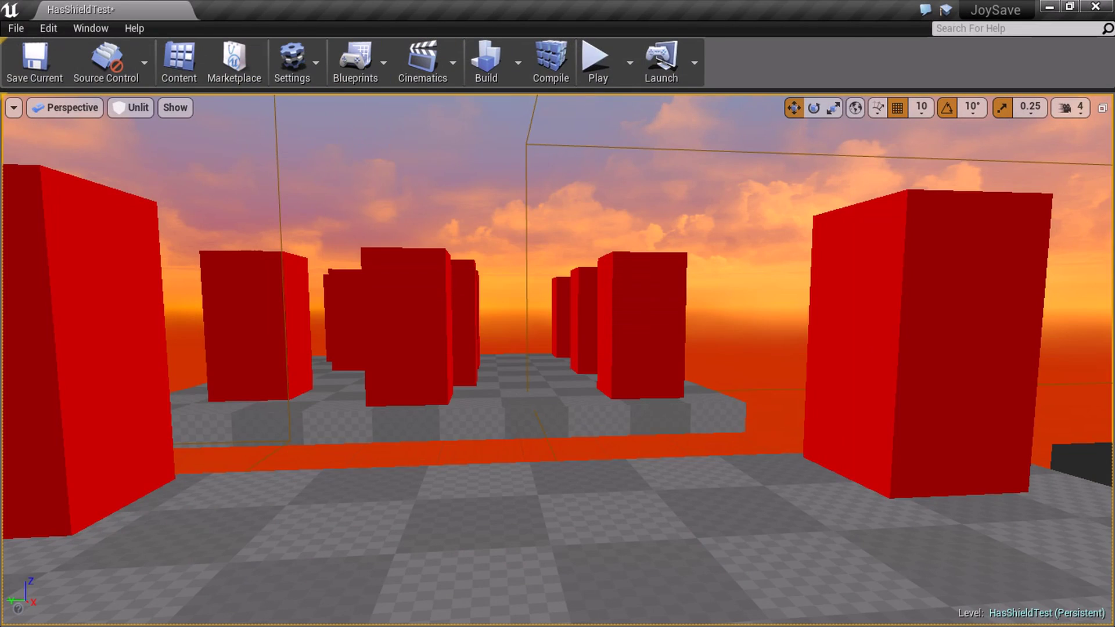
- Restore the editor windows and open the HasShieldTest level blueprint alongside the Touch and Test2 blueprints
left_click(1050, 7)
left_click(340, 609)
key("ctrl+Tab")
key("ctrl+Tab")
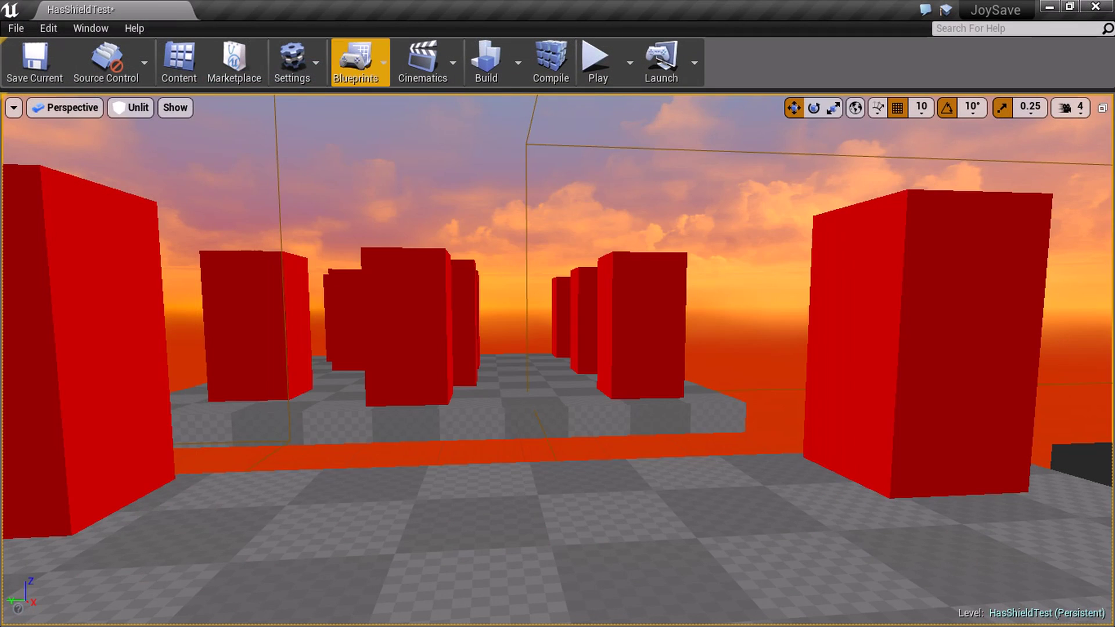
left_click(355, 61)
left_click(373, 199)
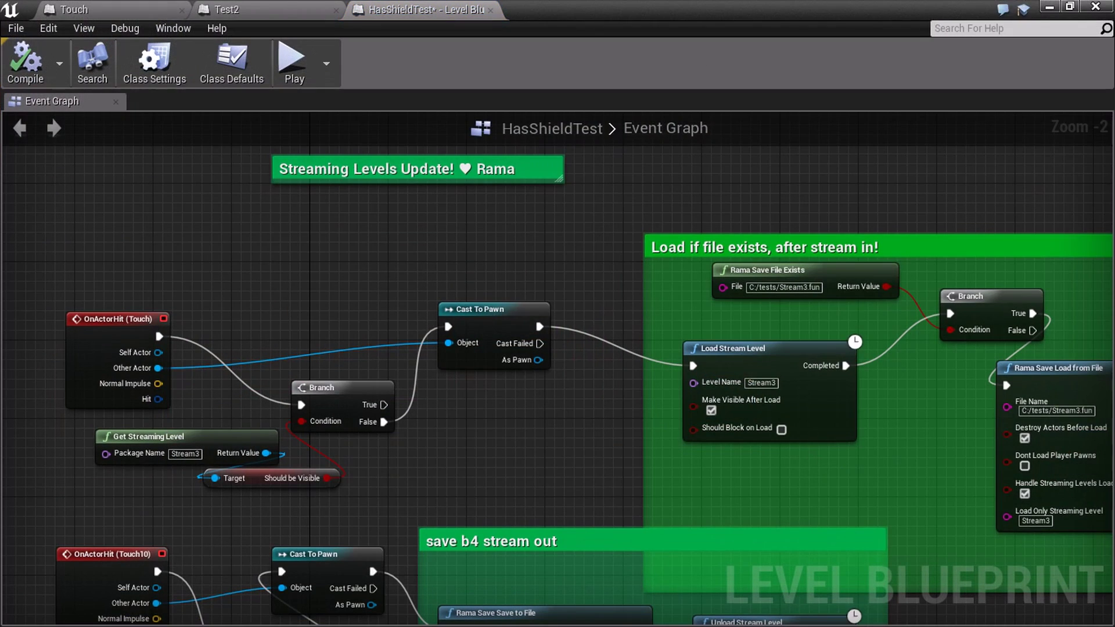
- Place the level blueprint tab ahead of Touch and Test2, and show the Rama Save nodes in Touch's event graph
left_click_drag(427, 10, 110, 9)
left_click(253, 10)
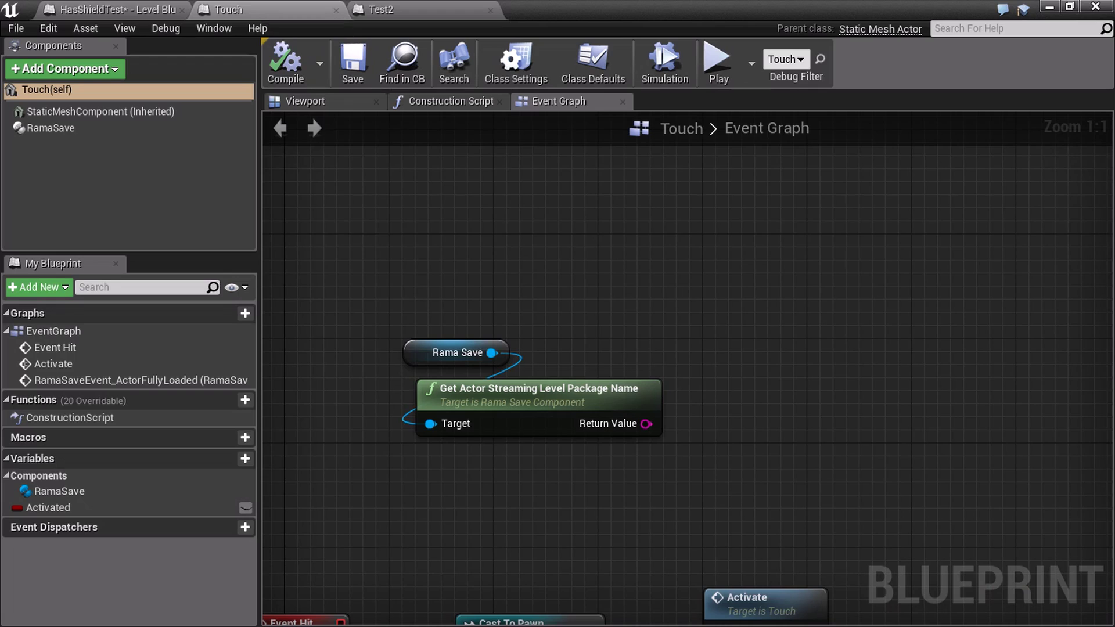
right_click_drag(462, 353, 427, 266)
scroll(427, 266, "up", 1)
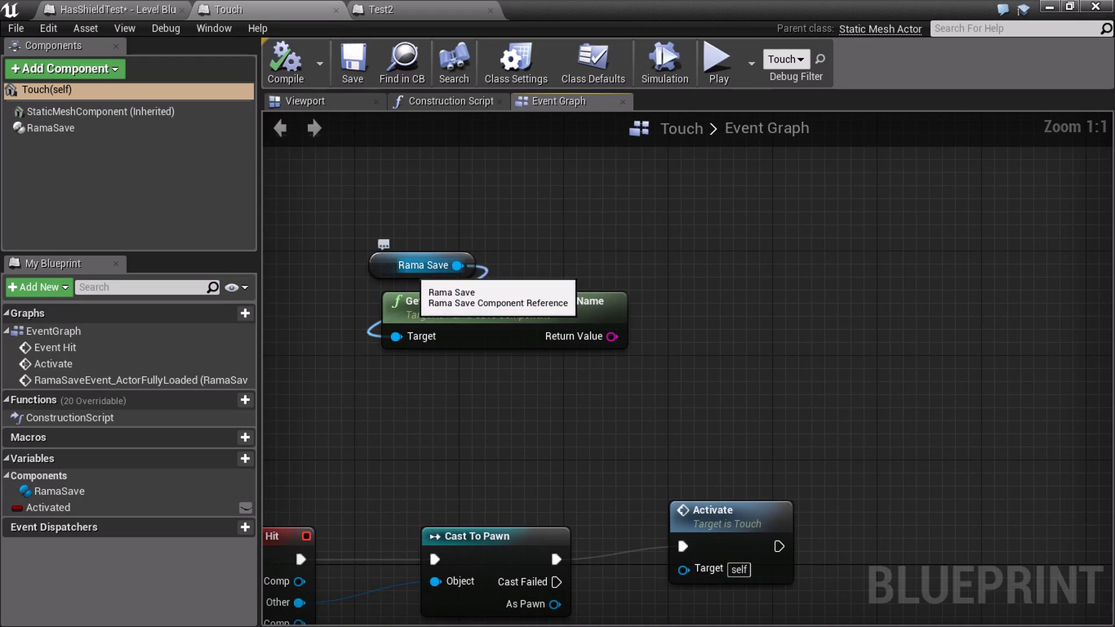
- Reposition the Rama Save reference and the Get Actor Streaming Level Package Name node in Touch's event graph
left_click_drag(423, 265, 397, 239)
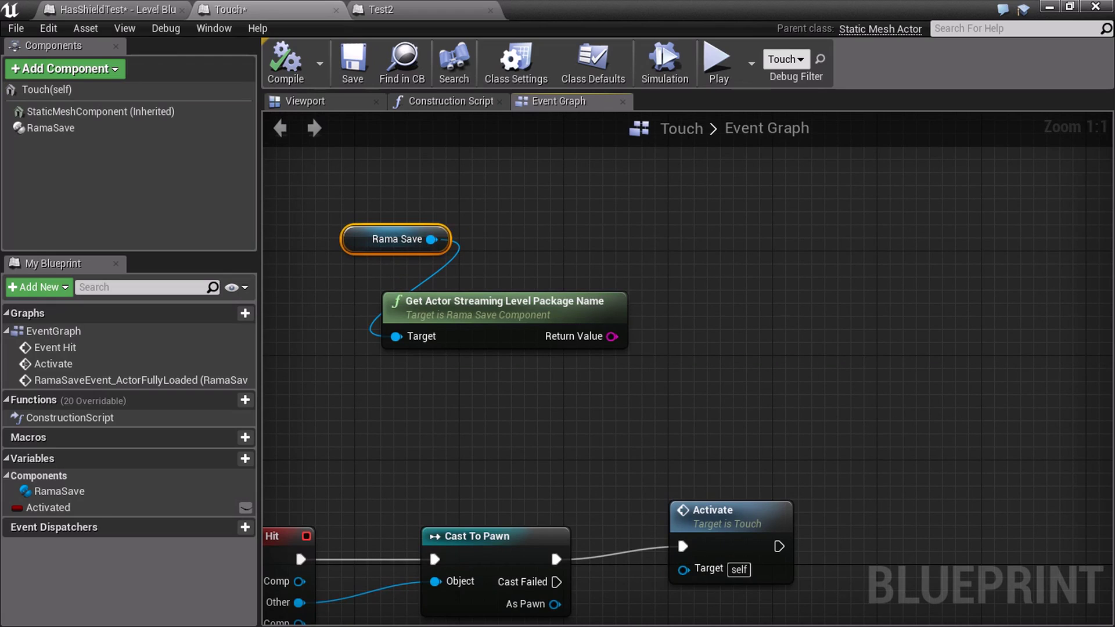
left_click_drag(399, 285, 383, 257)
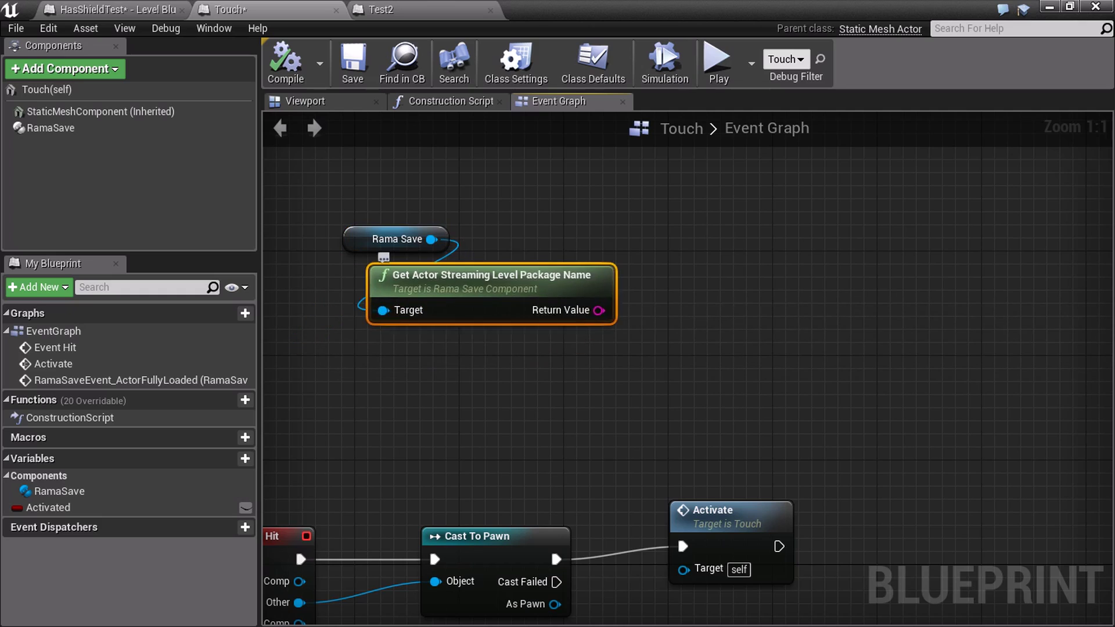
scroll(389, 264, "up", 2)
right_click_drag(399, 241, 412, 365)
left_click_drag(414, 363, 387, 363)
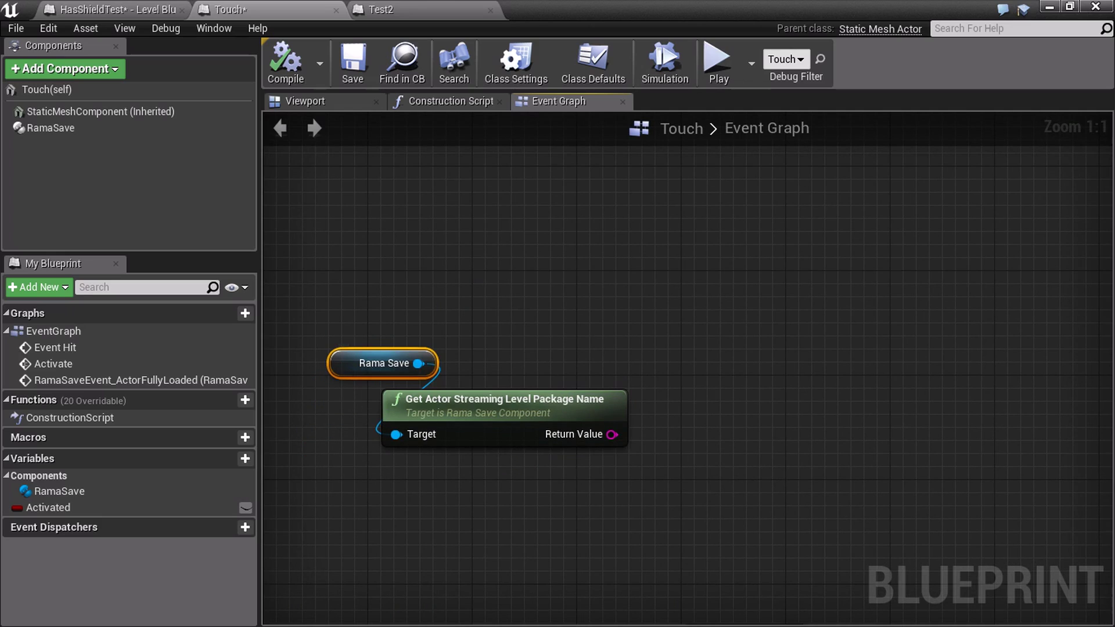
- Adjust the Get Actor Streaming Level Package Name node's placement beneath Rama Save and view its description
right_click_drag(506, 328, 527, 324)
left_click_drag(532, 403, 531, 414)
scroll(531, 412, "up", 1)
right_click_drag(533, 373, 500, 327)
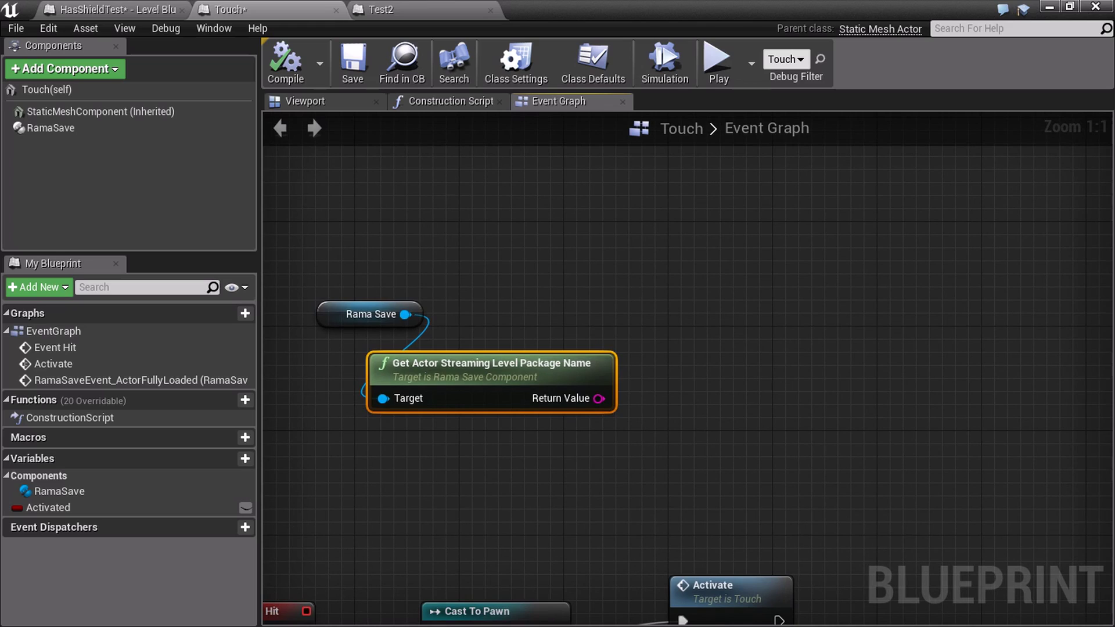
left_click(500, 327)
left_click_drag(499, 367, 500, 357)
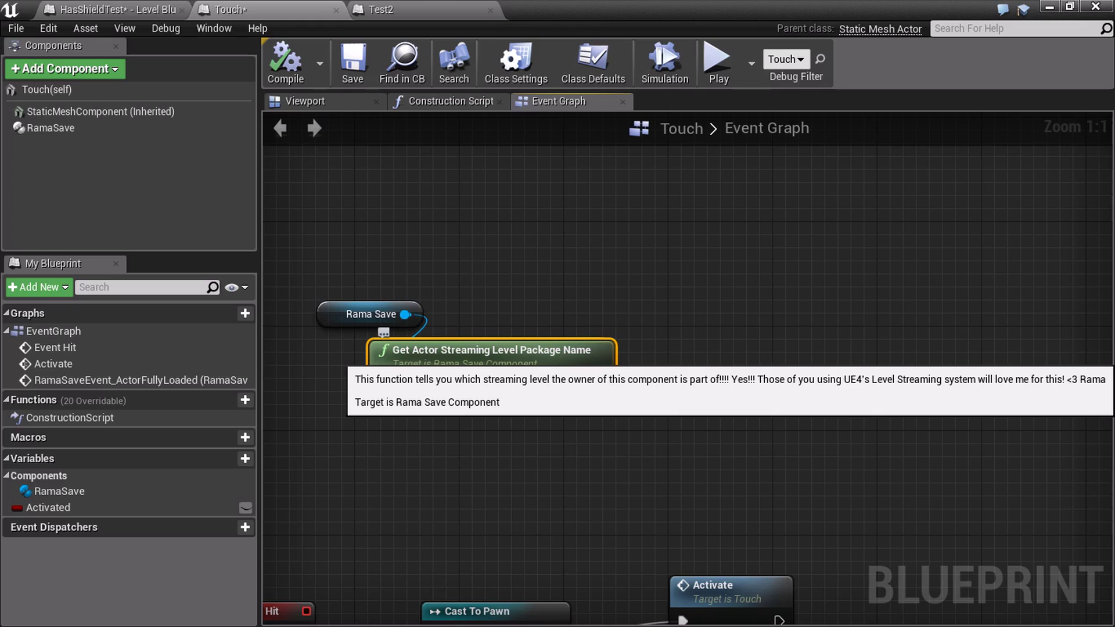
- Select the Rama Save and package name nodes in turn, and try pulling a wire from the Return Value pin
left_click_drag(319, 284, 344, 338)
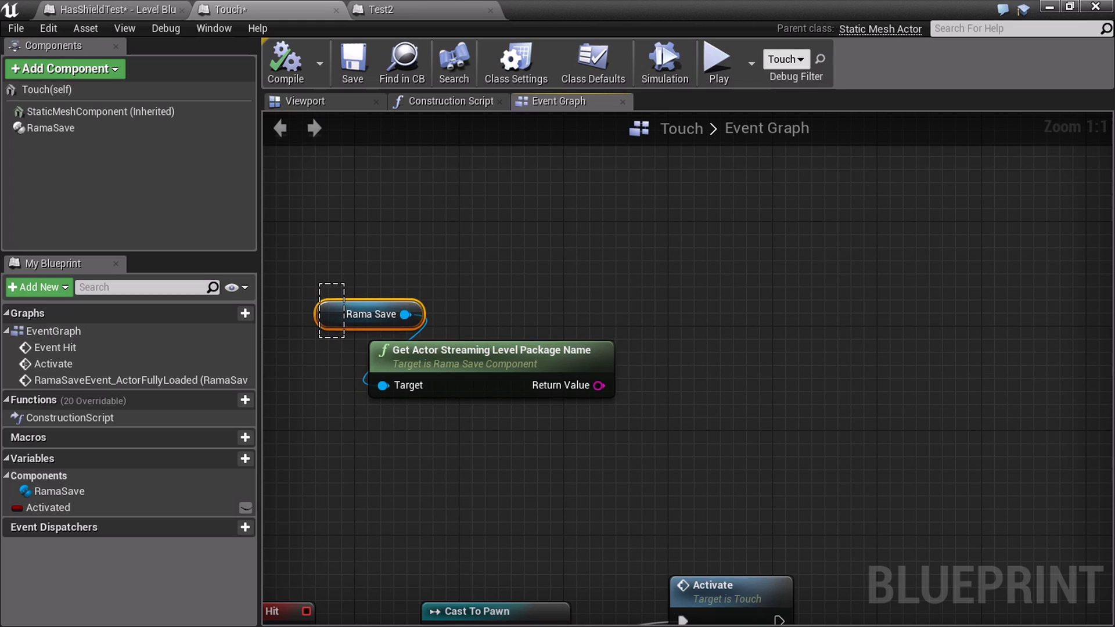
left_click_drag(344, 338, 344, 338)
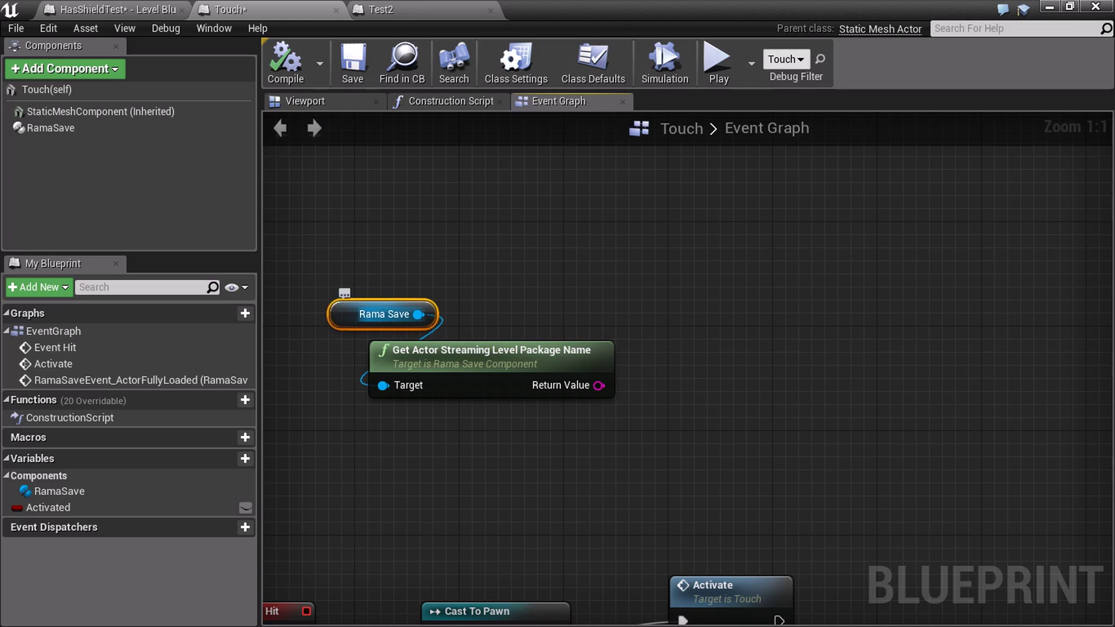
left_click(380, 344)
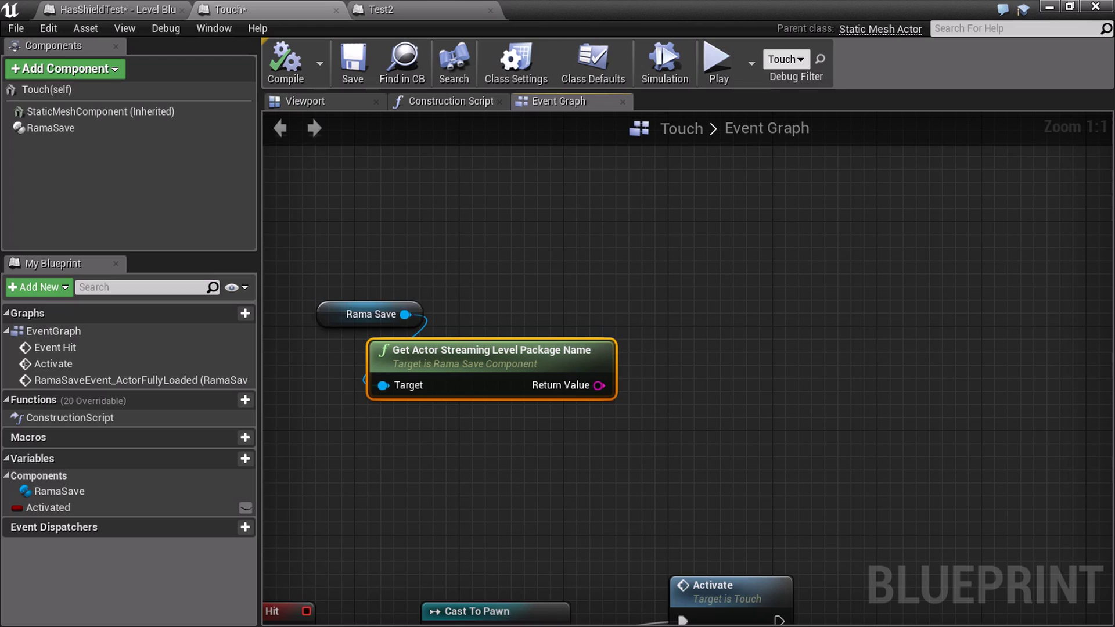
left_click_drag(599, 386, 695, 382)
left_click(686, 407)
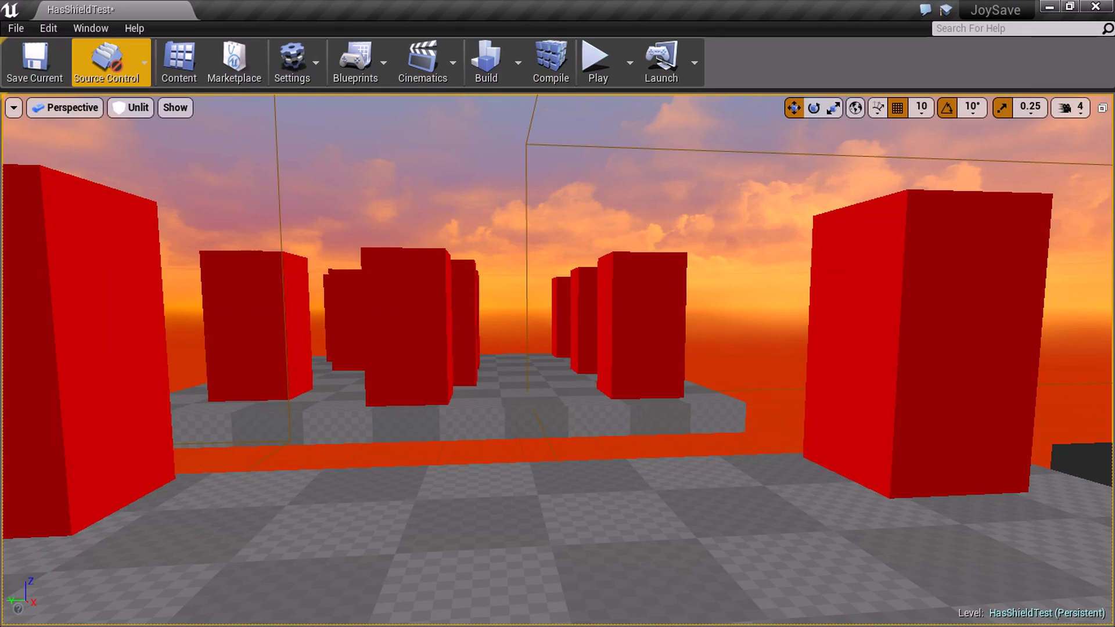
- Open the Levels window and go through the Stream1, Stream3, Stream2 and Persistent Level entries
left_click(90, 28)
left_click(113, 131)
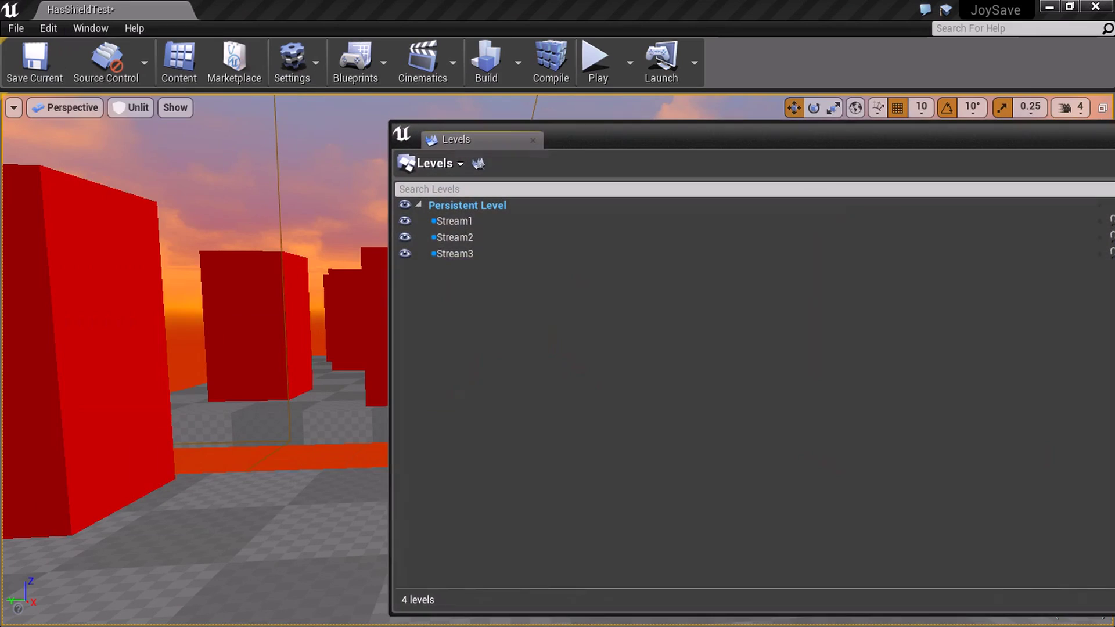
left_click(455, 221)
left_click(482, 254)
left_click(485, 238)
left_click(491, 221)
left_click(497, 206)
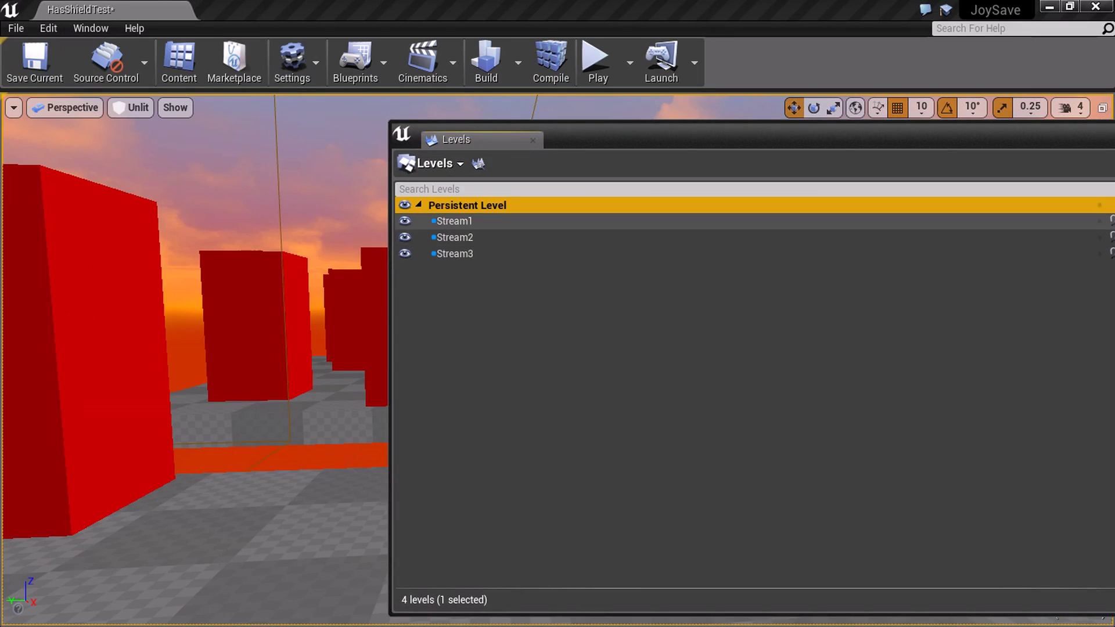
- Go through the Stream1, Stream2, Stream3 and Persistent Level entries and close the Levels window
left_click(465, 221)
left_click(464, 237)
left_click(465, 254)
left_click(468, 206)
left_click(465, 238)
left_click(465, 254)
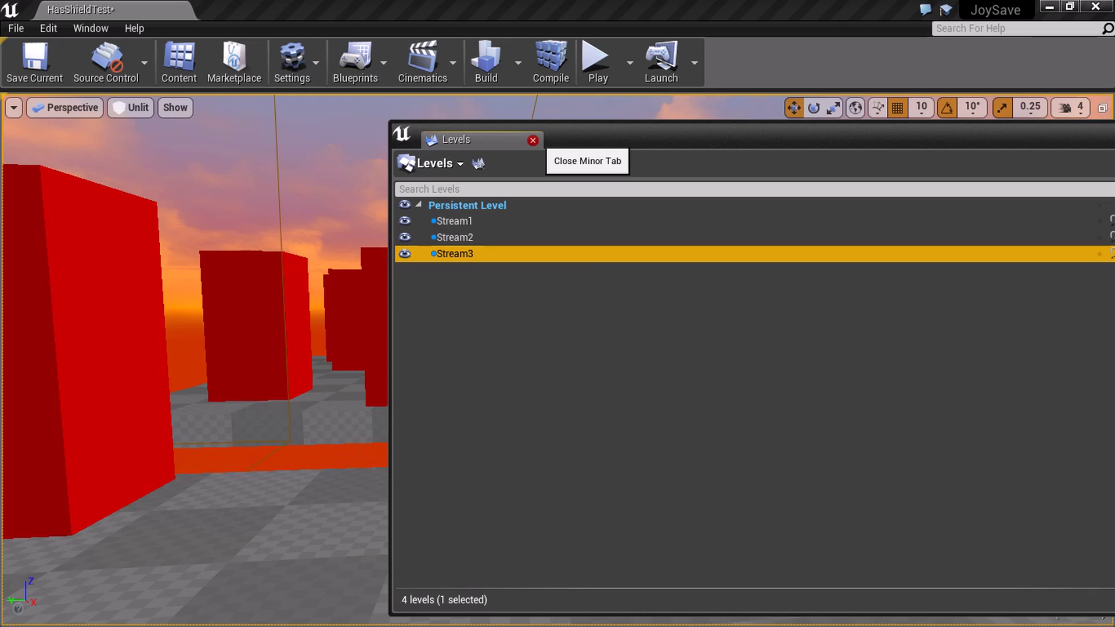
left_click(533, 140)
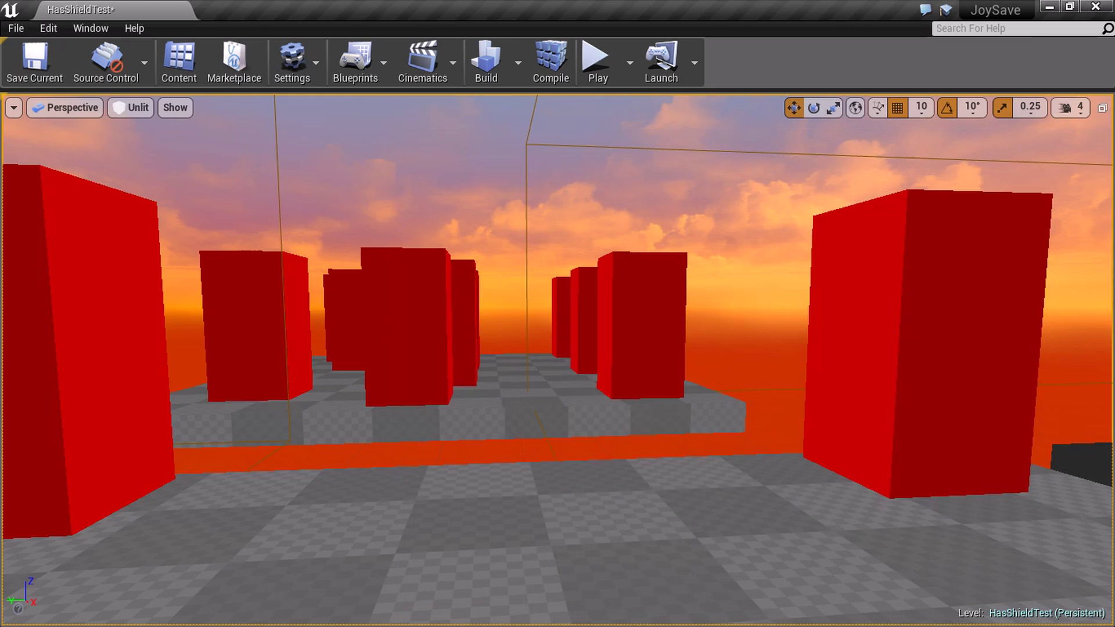
- Play the HasShieldTest level in the viewport and turn the character around near the floating pyramid
left_click(179, 61)
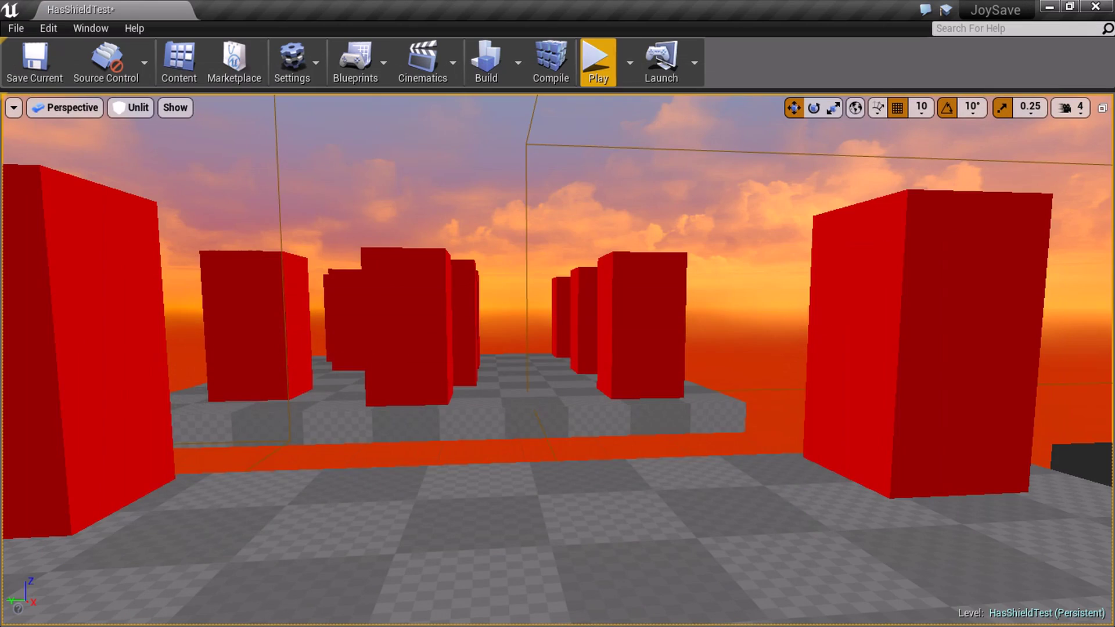
left_click(597, 58)
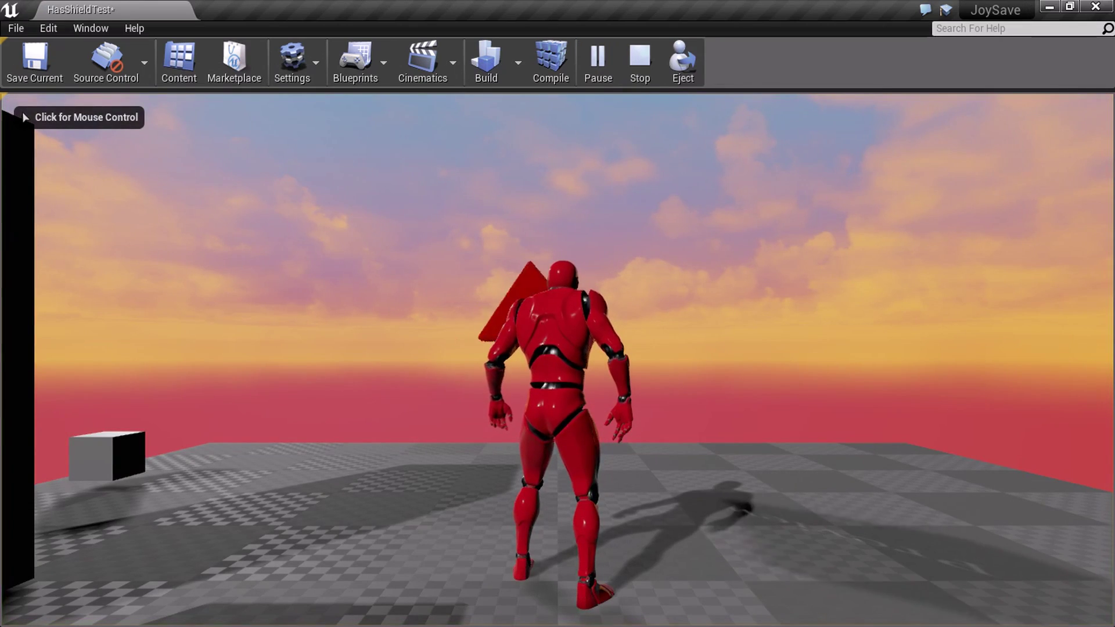
left_click(557, 348)
key("d")
key("s")
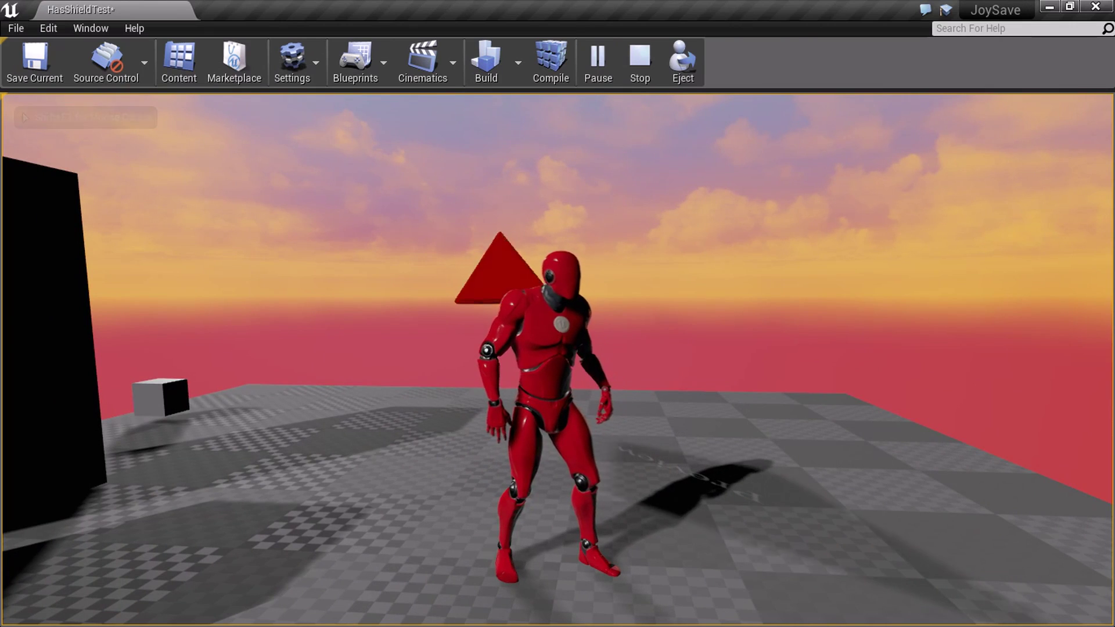
key("e")
key("e")
key("e")
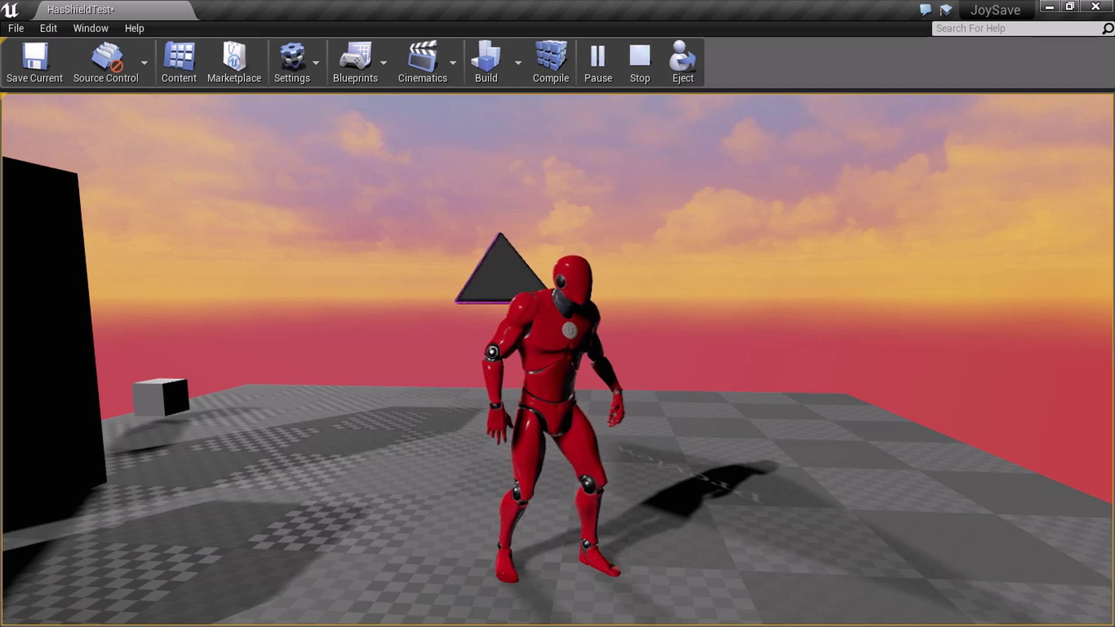
key("e")
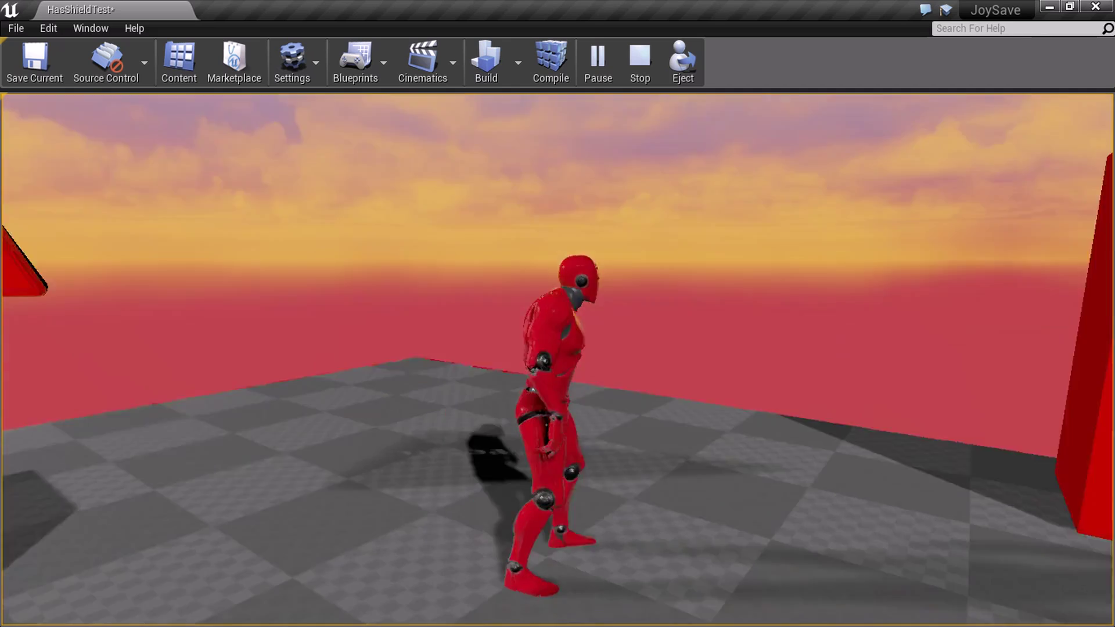
- In File Explorer, view the Launch game option for the JoySave project file in the RamaSaveSystem14 folder and minimize the window
key("super")
left_click(180, 610)
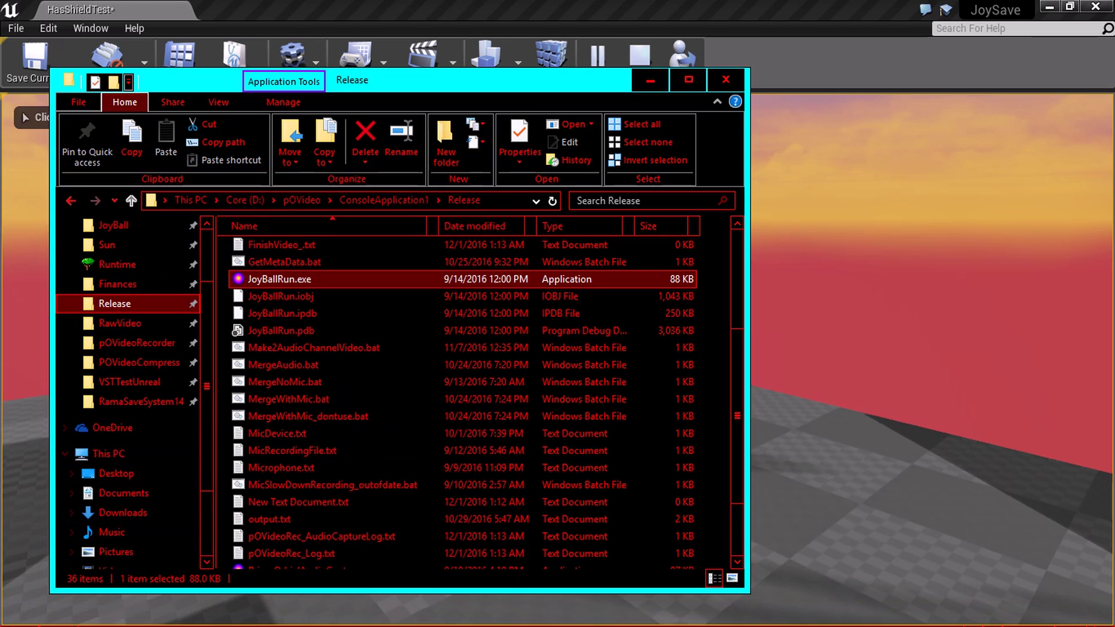
scroll(131, 343, "up", 2)
scroll(131, 343, "down", 1)
left_click(133, 401)
left_click(132, 423)
key("Down")
right_click(275, 472)
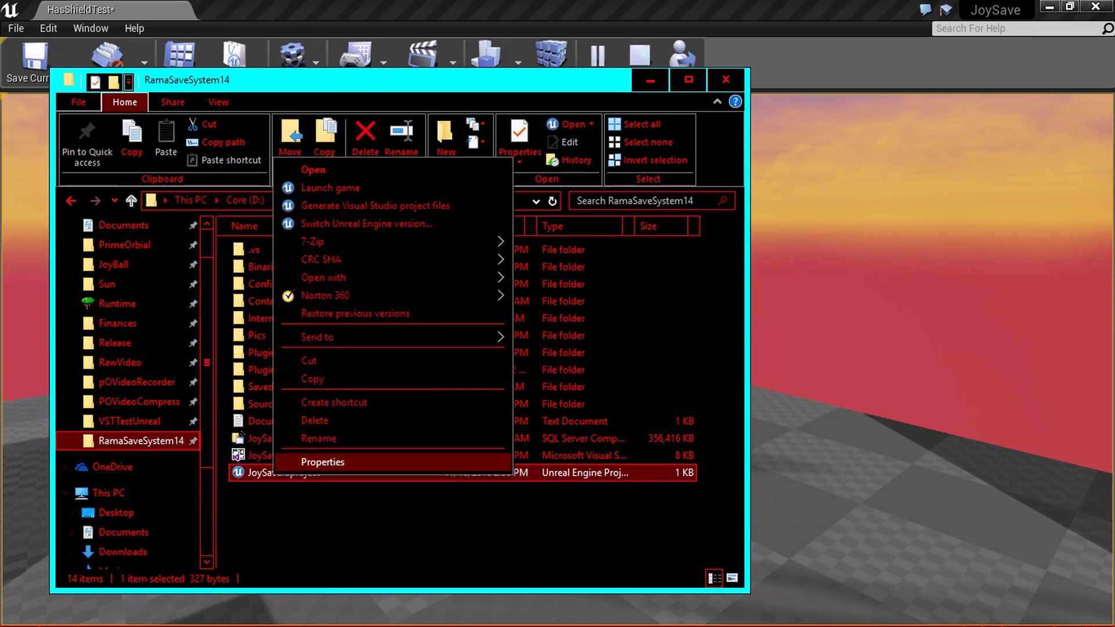
key("Up")
key("Up")
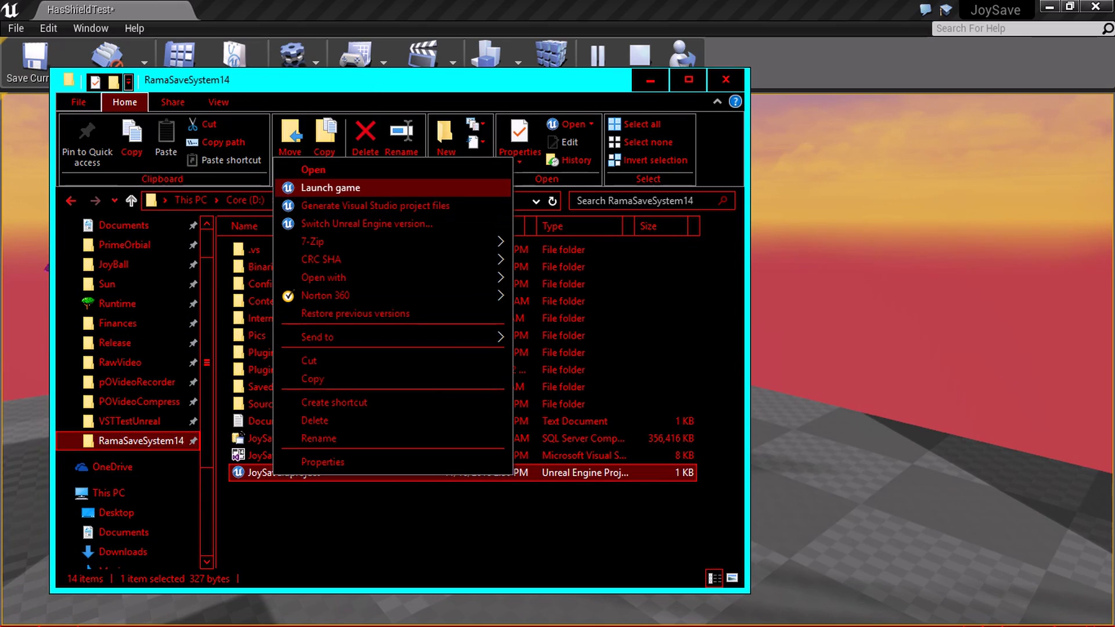
left_click(650, 80)
- Return to the running game and move the character in front of the floating pyramid
left_click(651, 192)
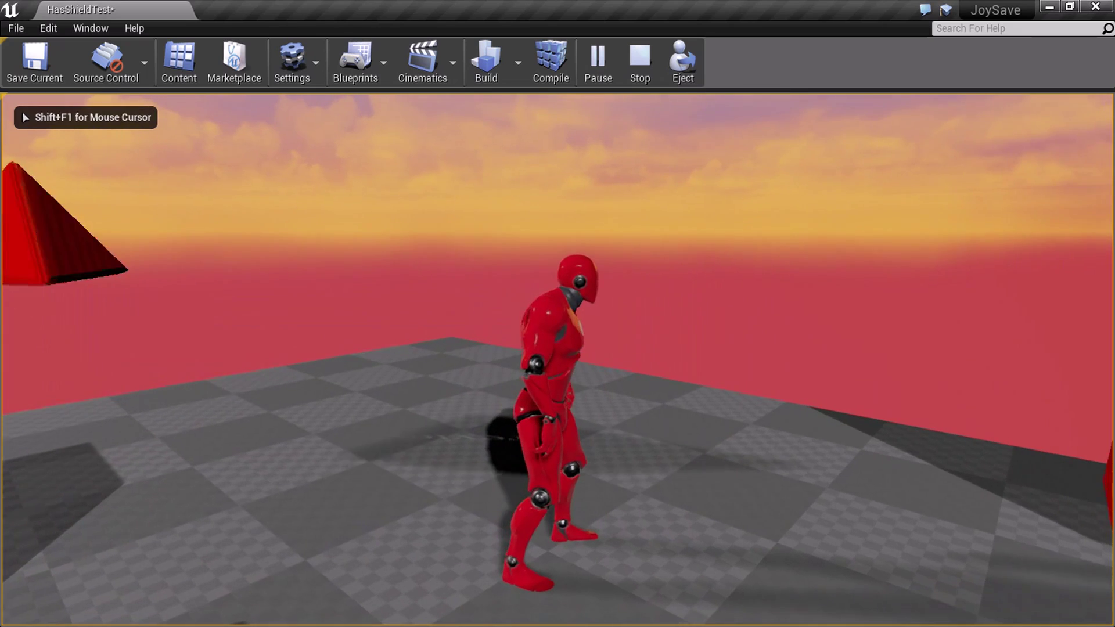
key("a")
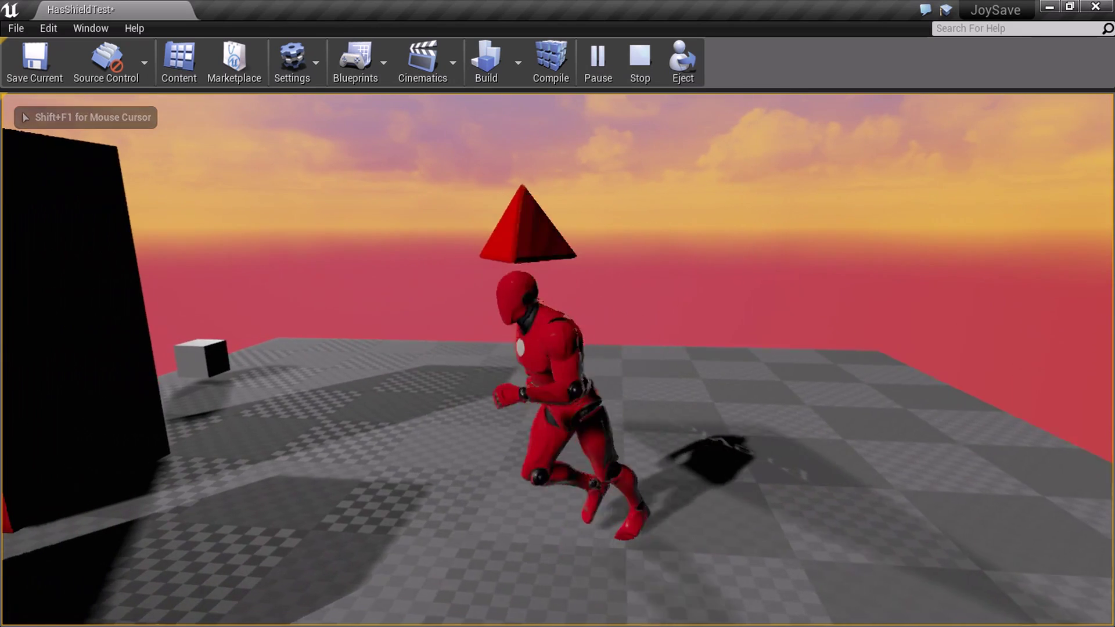
key("s")
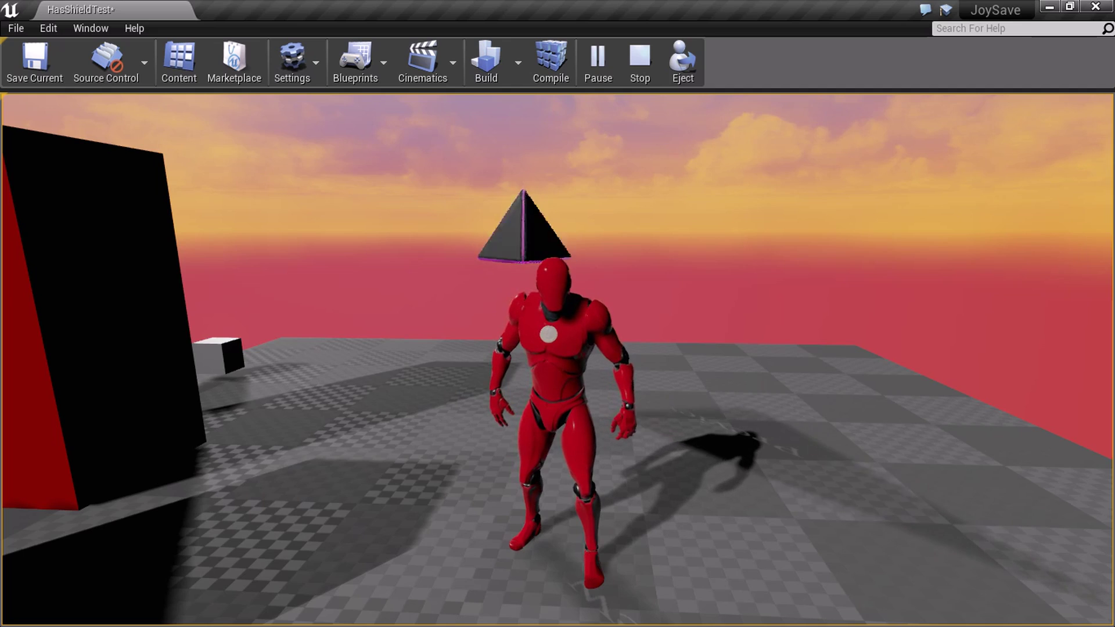
- Open the Levels window during play and examine the load state of the three streaming levels
key("super")
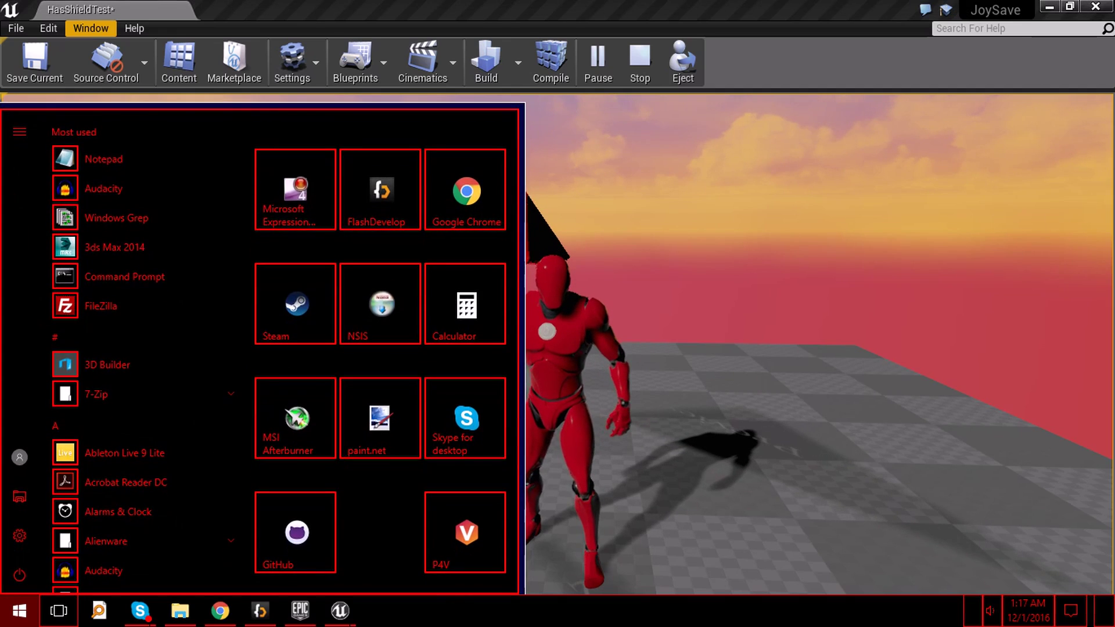
left_click(90, 28)
left_click(110, 128)
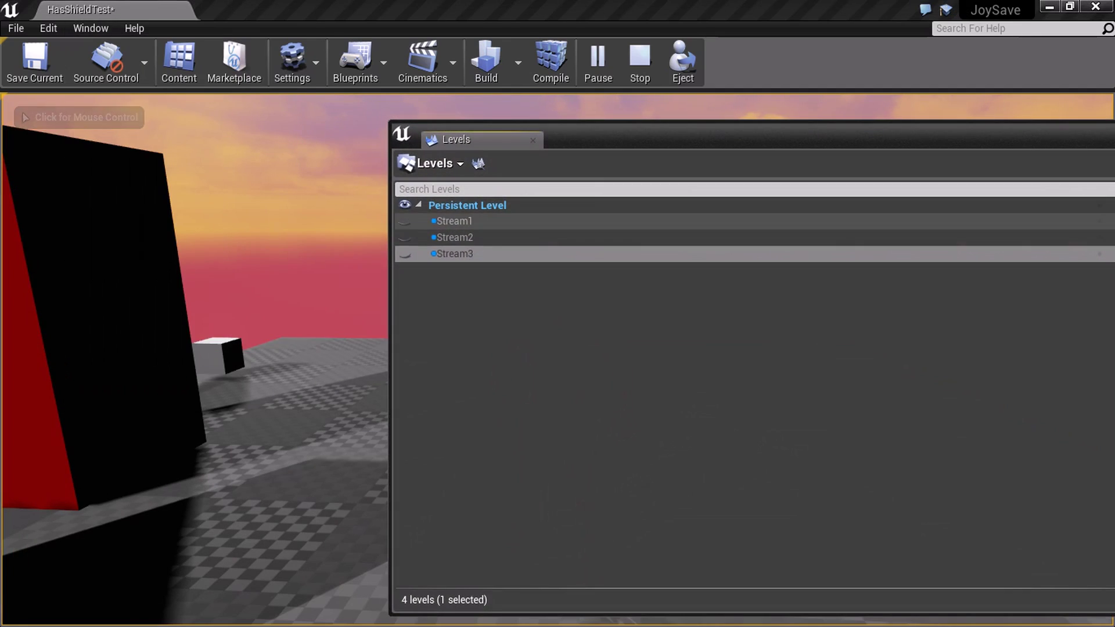
left_click_drag(657, 134, 510, 126)
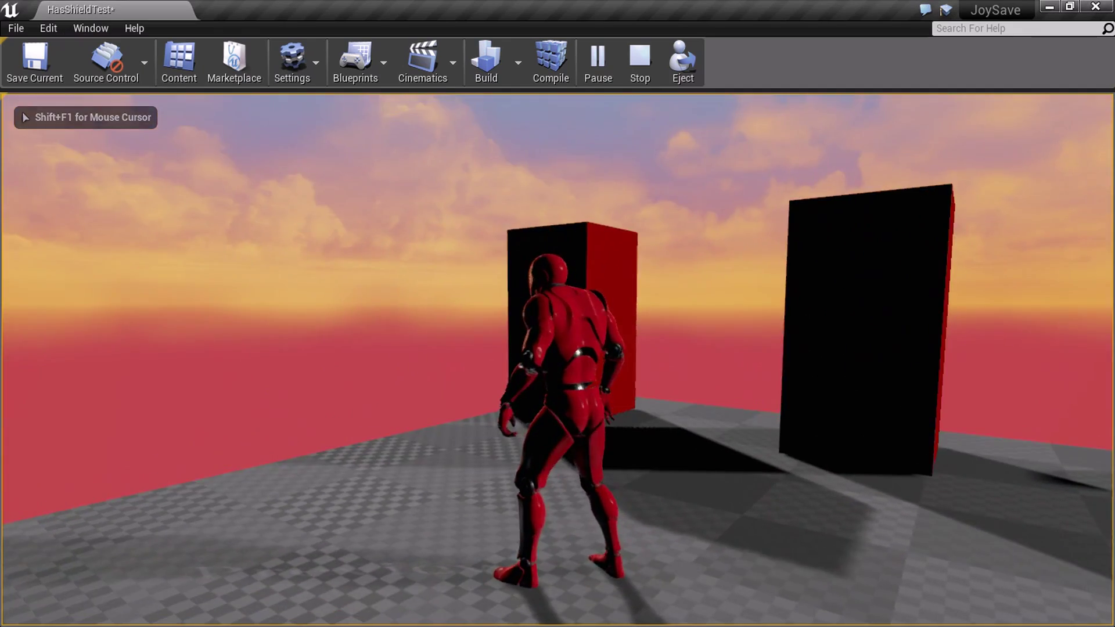
- Run the character past the pyramid and off the platform, and restart the level with the RestartLevel console command
key("w")
key("w")
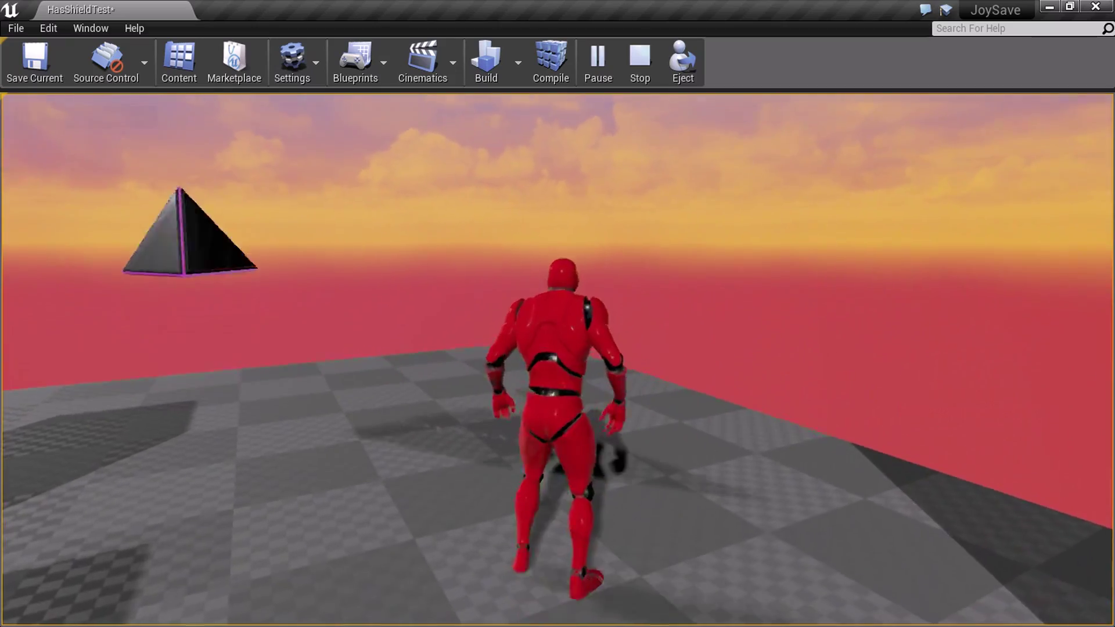
key("w")
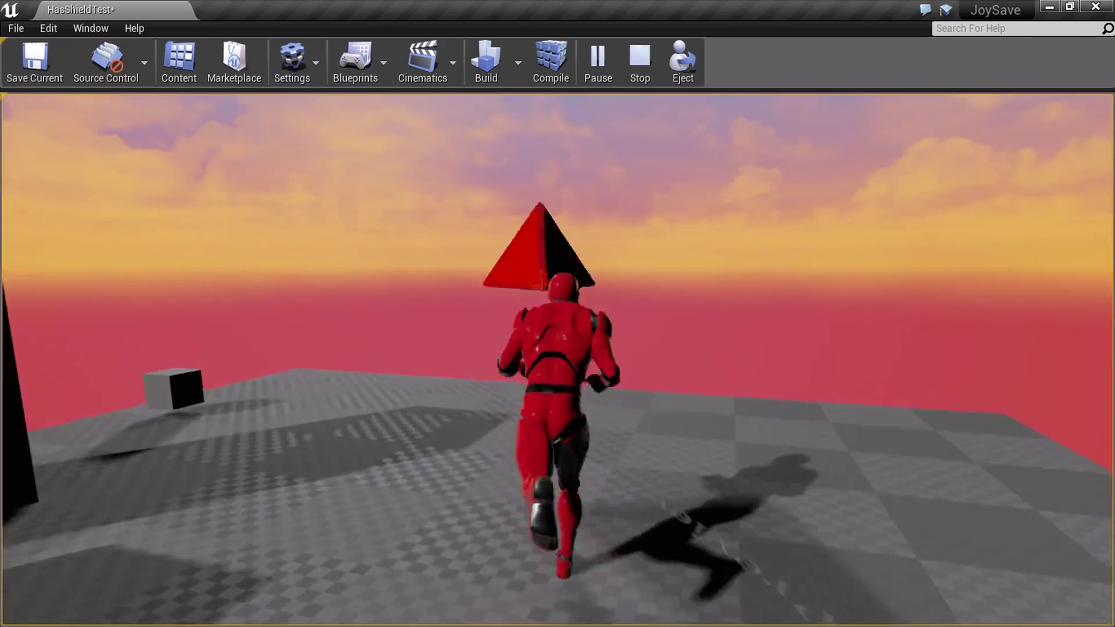
key("a")
key("s")
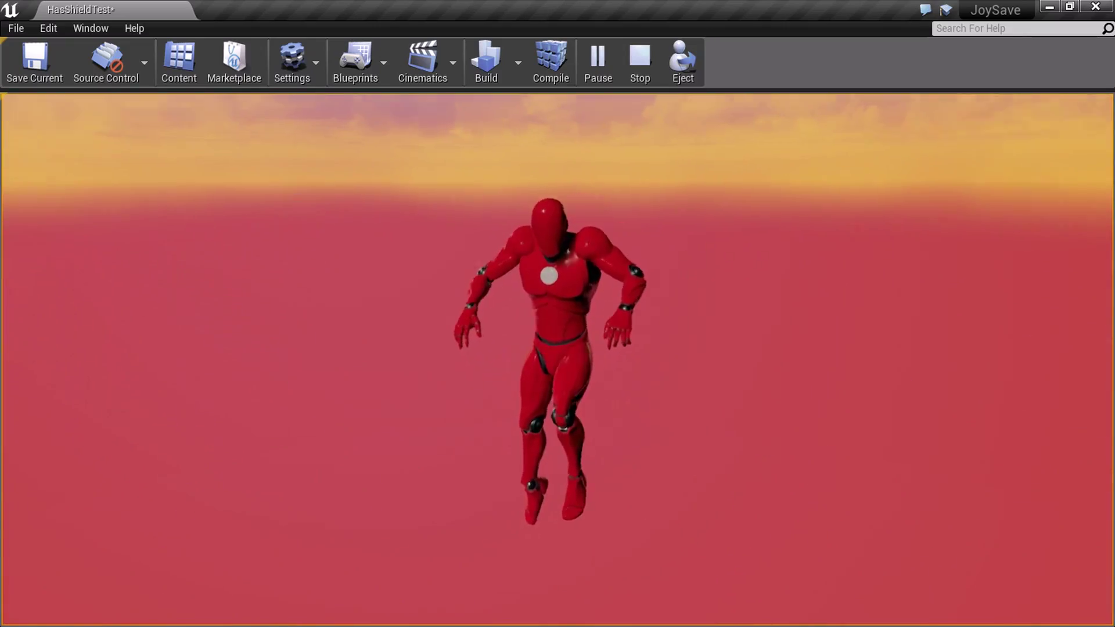
key("grave")
key("grave")
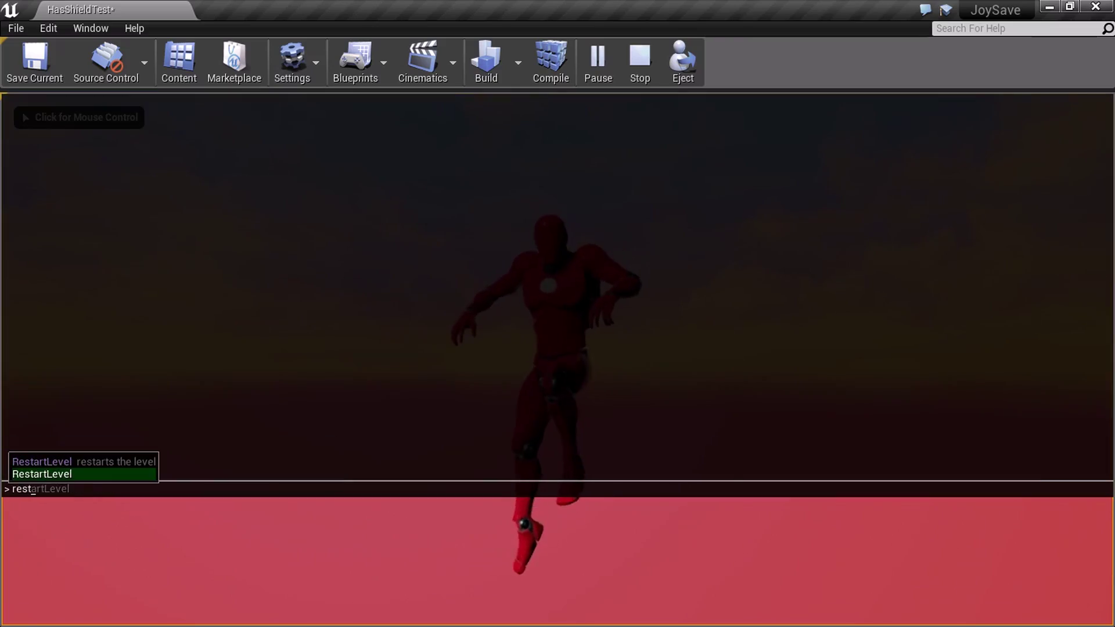
- Move the character across the turquoise-patterned platform, jump off it, and restart the level from the console
key("w")
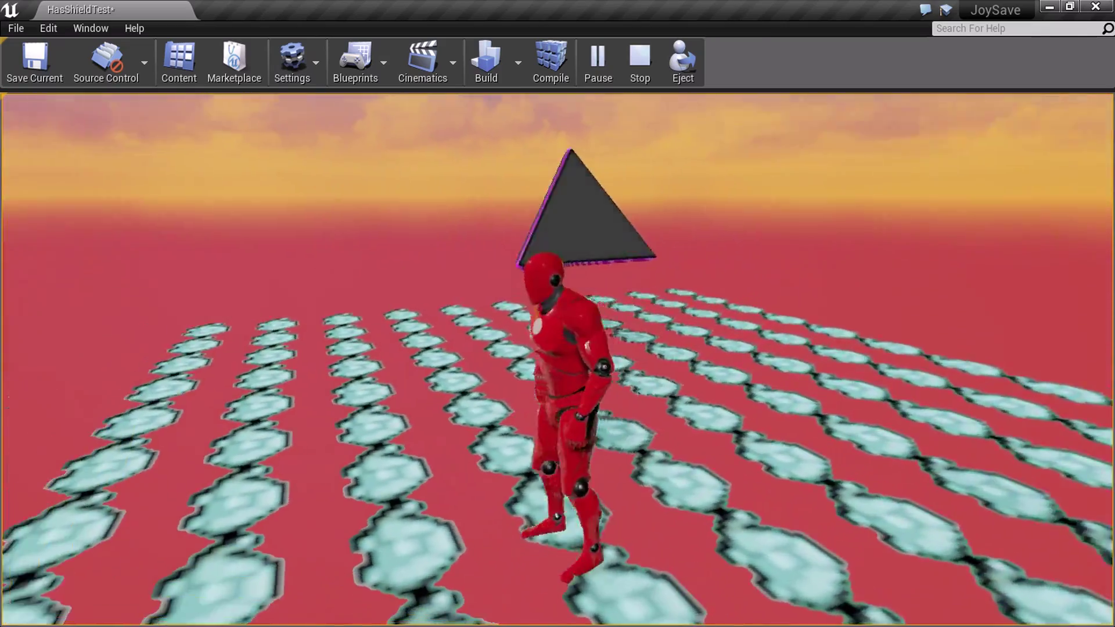
key("a")
key("space")
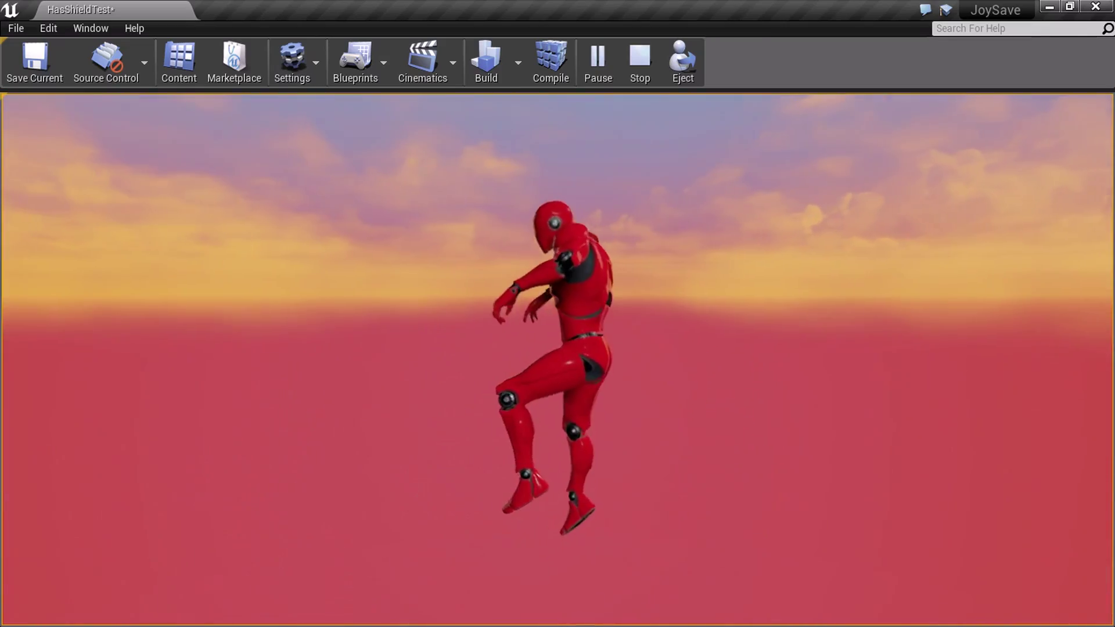
key("grave")
key("grave")
type("re")
key("grave")
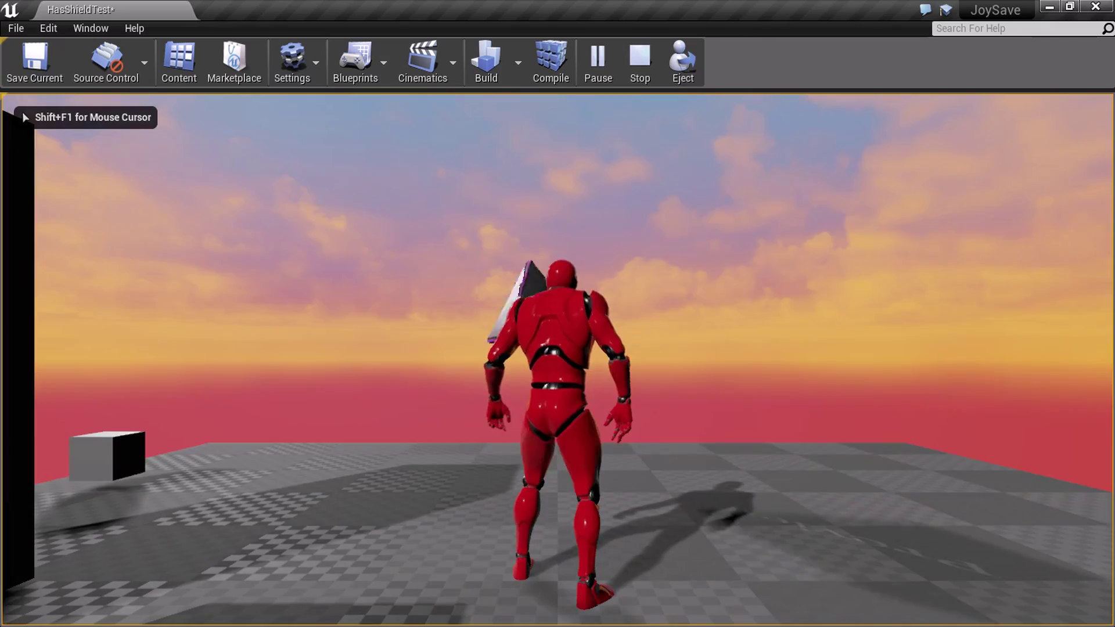
- Run the character across the starting platform and jump over to the turquoise-patterned platform with the red pyramid
key("w")
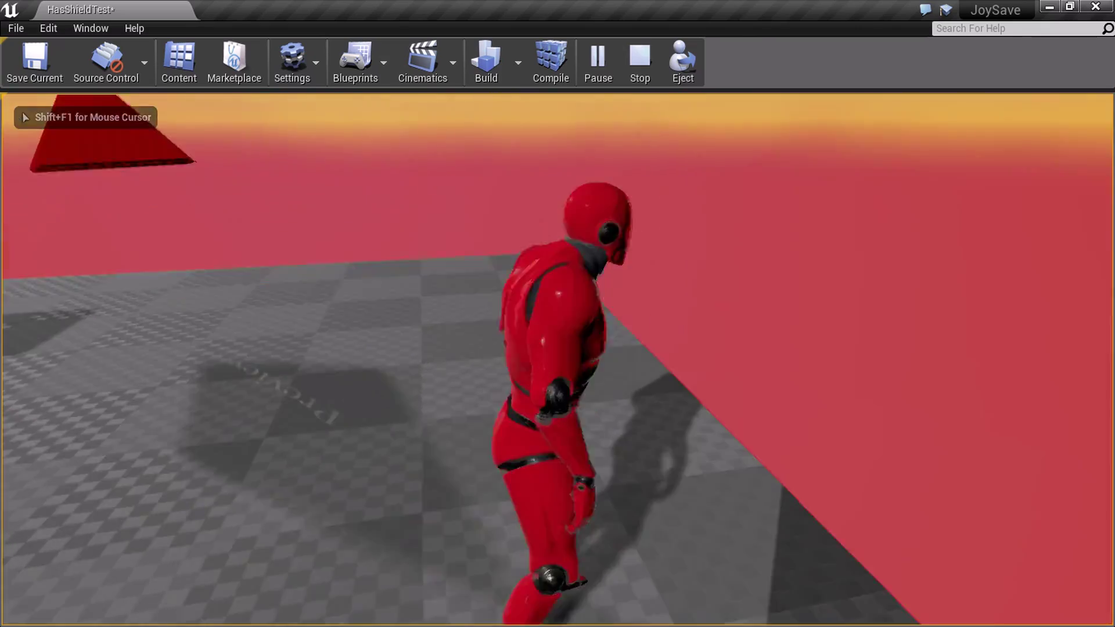
key("w")
key("space")
key("w")
key("s")
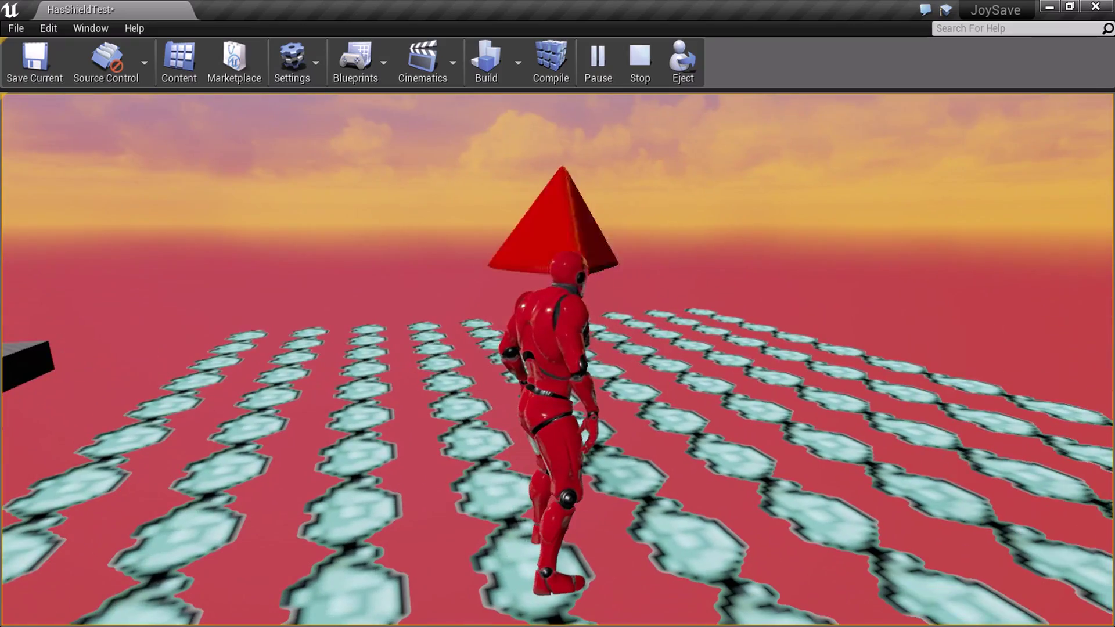
- Jump the character back to the checkered platform, cross to the black platform and leap off its edge
key("w")
key("space")
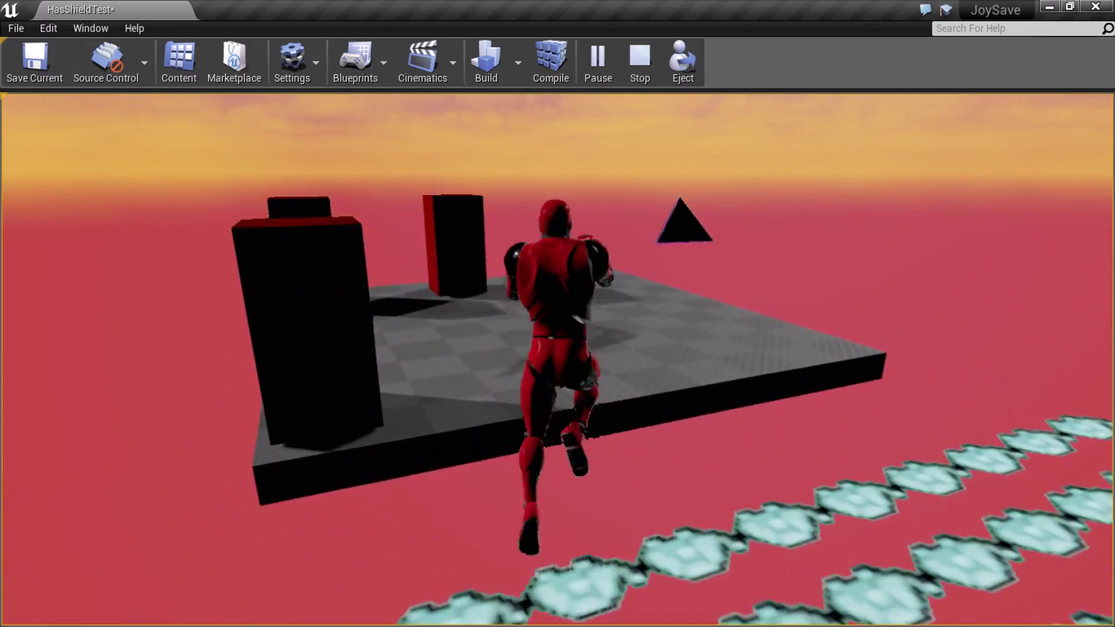
key("w")
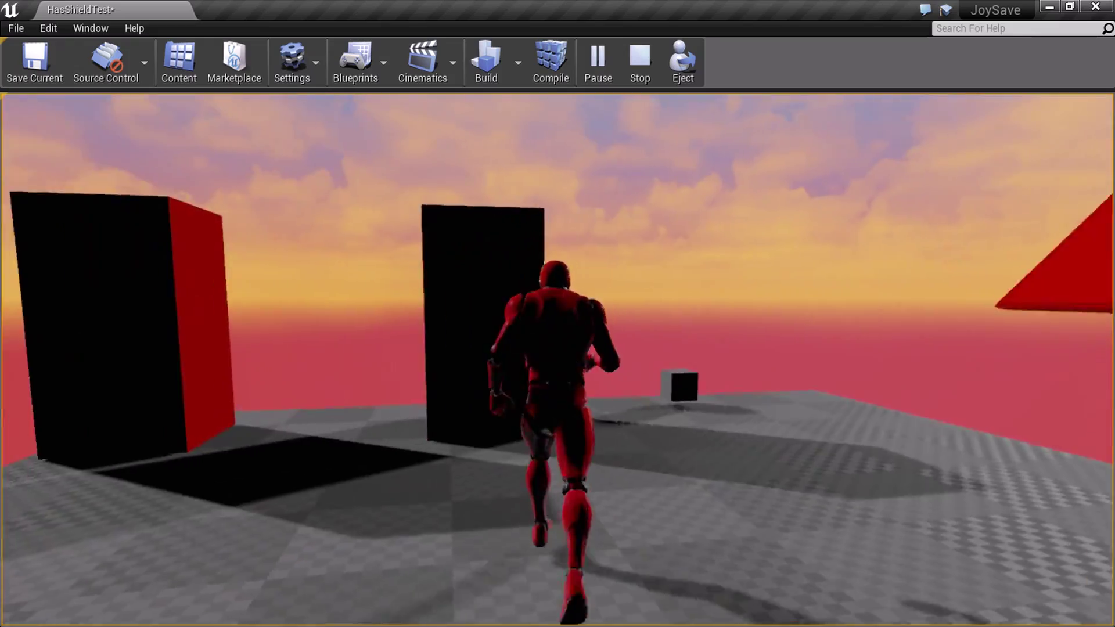
key("space")
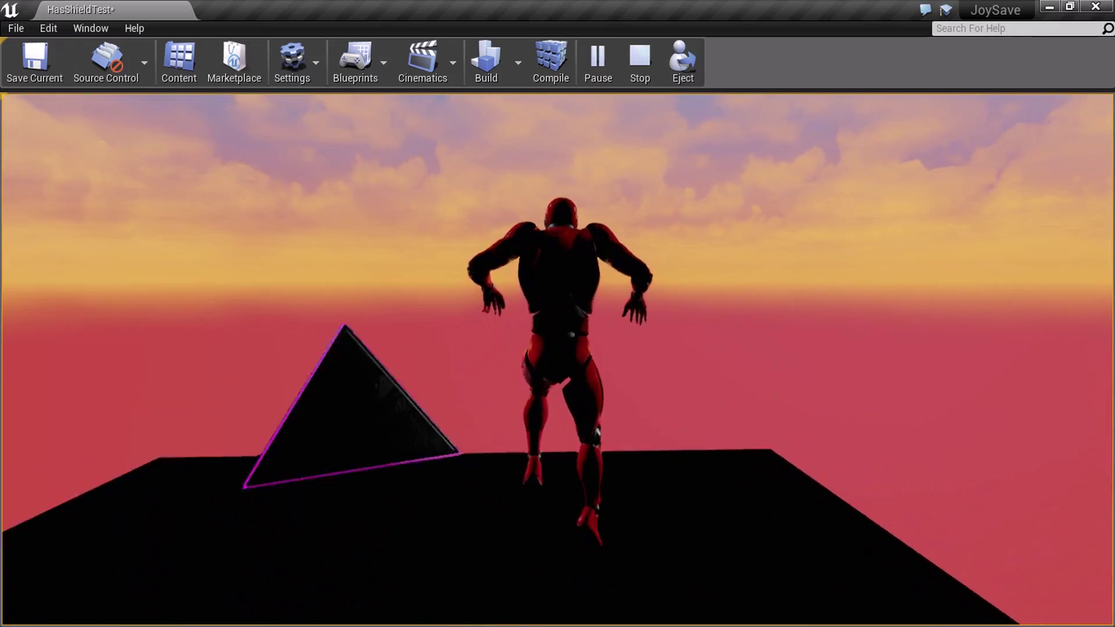
key("space")
- Rerun the RestartLevel console command and take the character across the checkered platform to the black reflective one
key("grave")
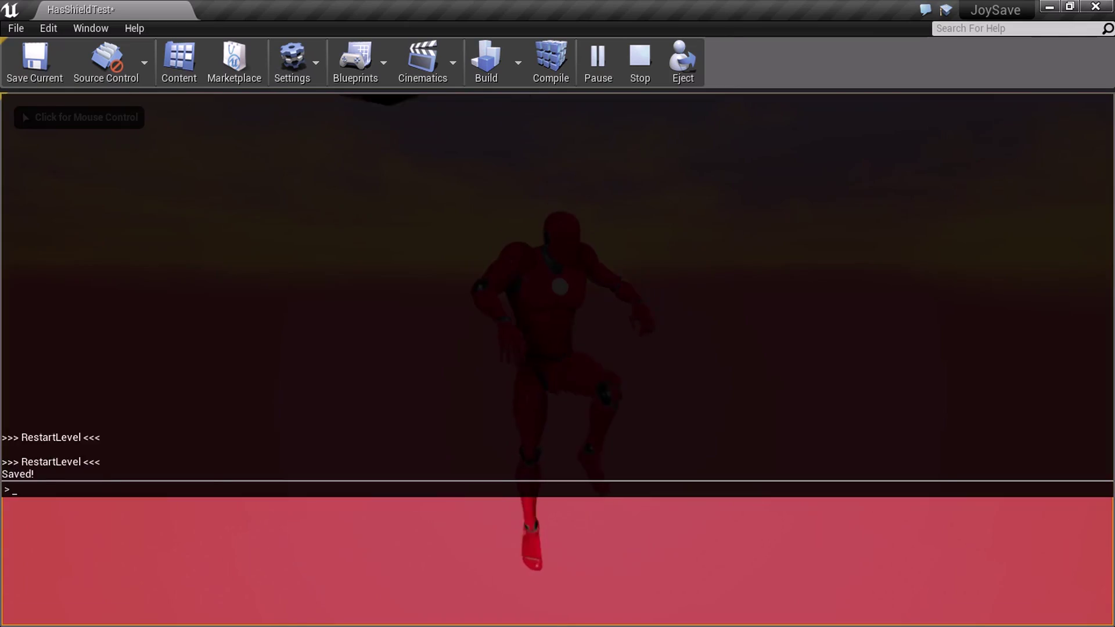
key("Up")
key("Return")
key("grave")
key("w")
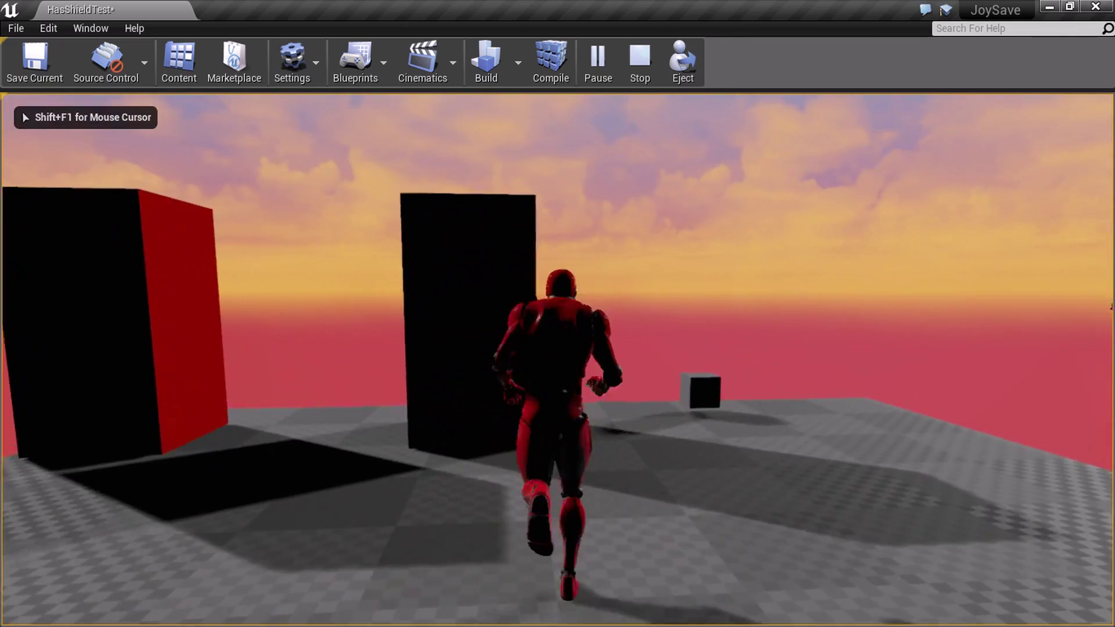
key("space")
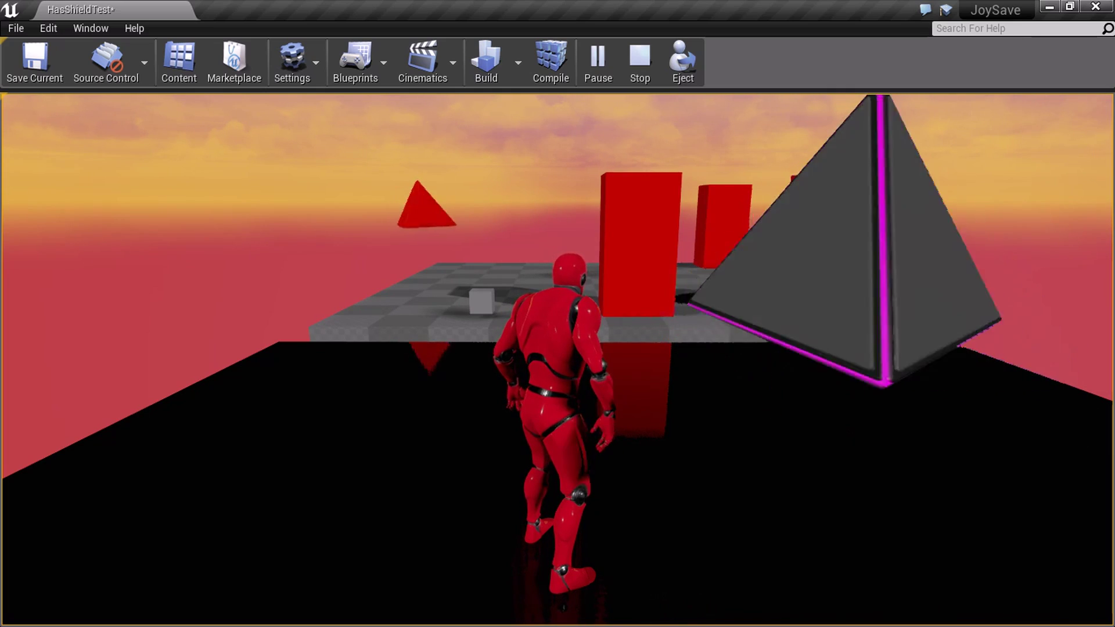
- Run the character from the turquoise-patterned platform to the checkered one, touching its pyramid and continuing off the edge
key("space")
key("l")
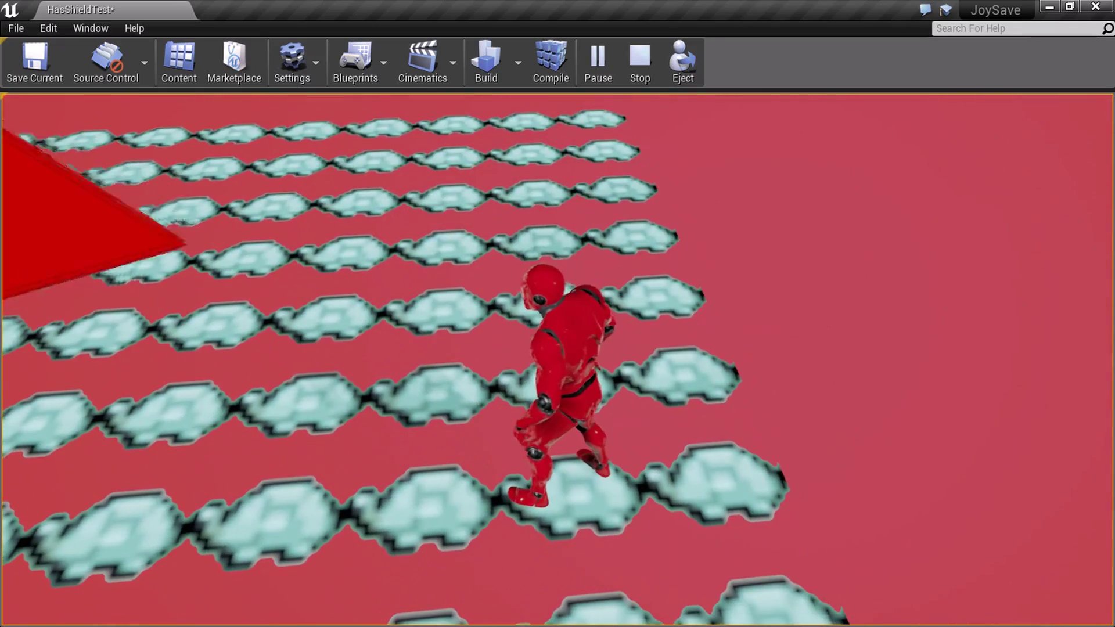
key("w")
key("w")
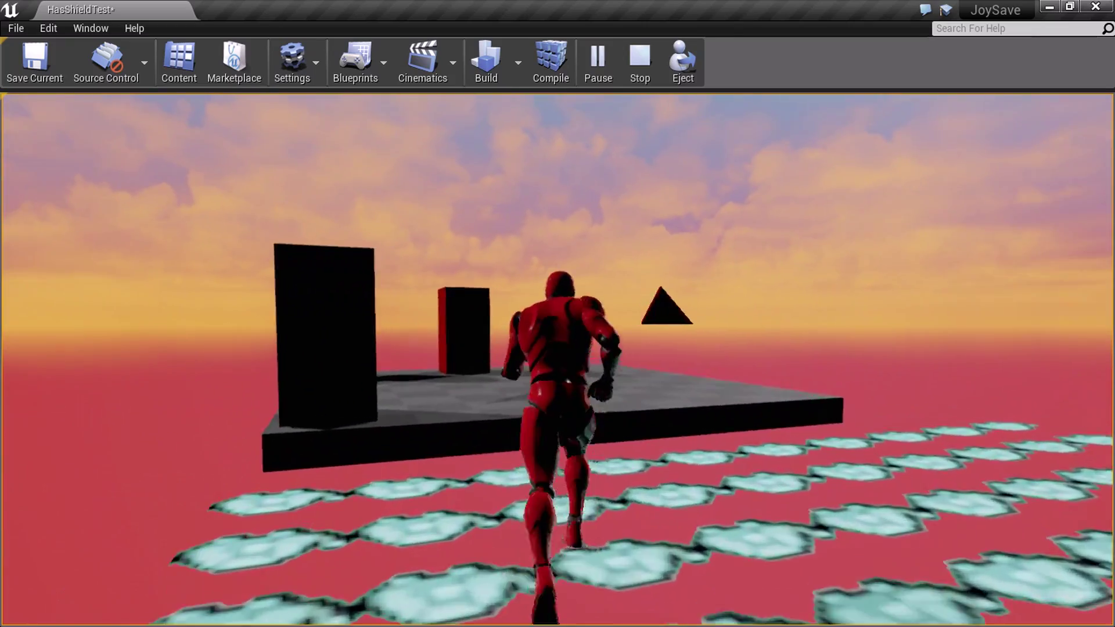
key("space")
key("w")
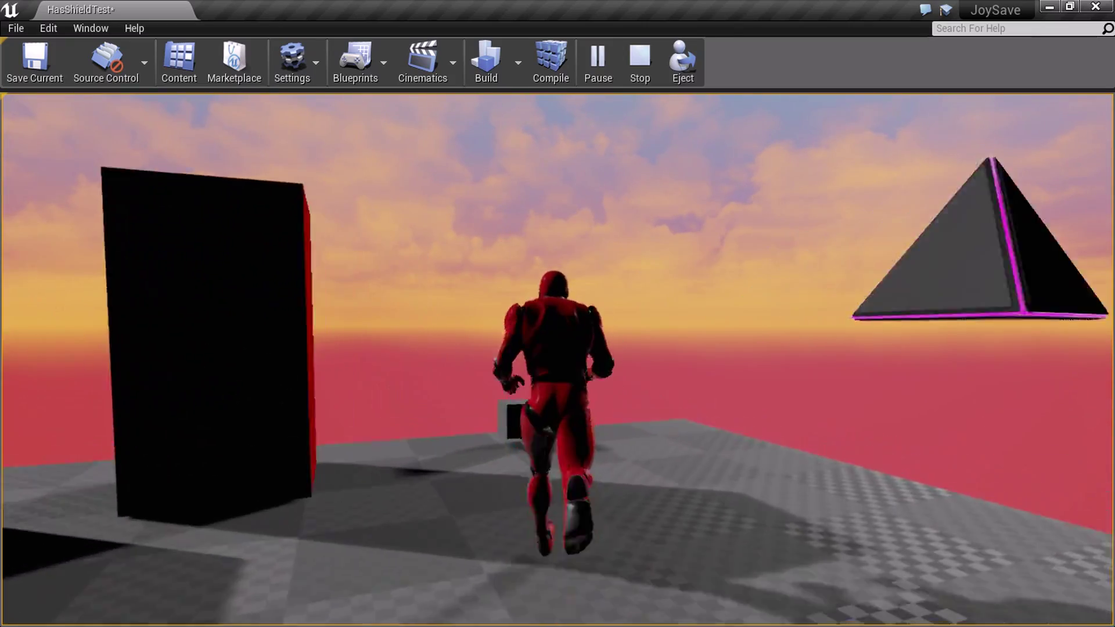
key("w")
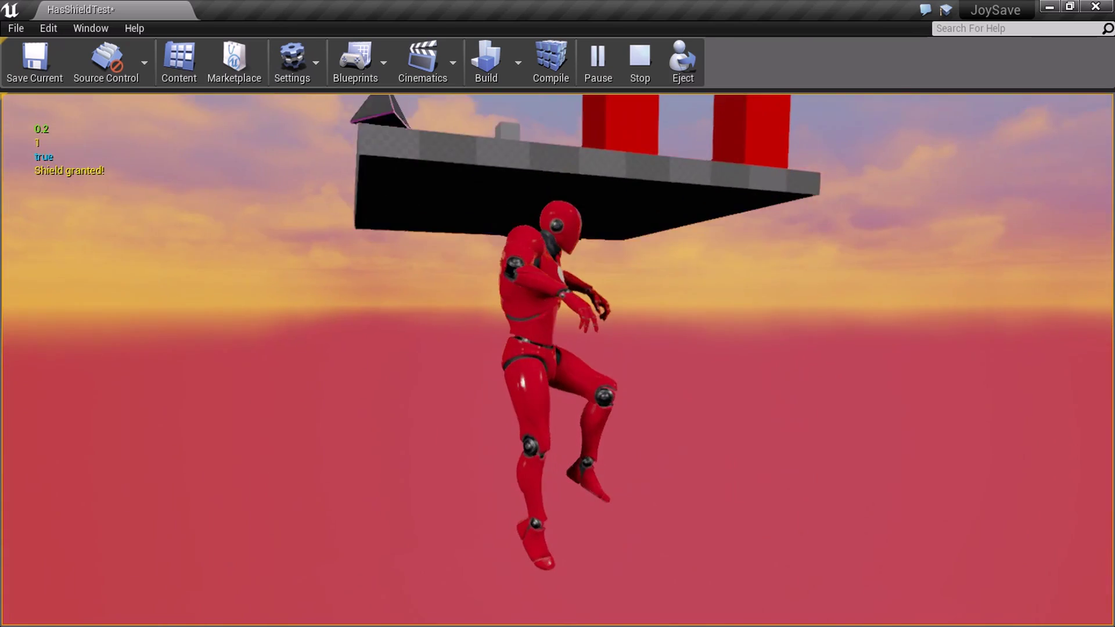
- Restart the level with the RestartLevel console command
key("grave")
key("grave")
type("RestartLevel")
key("Tab")
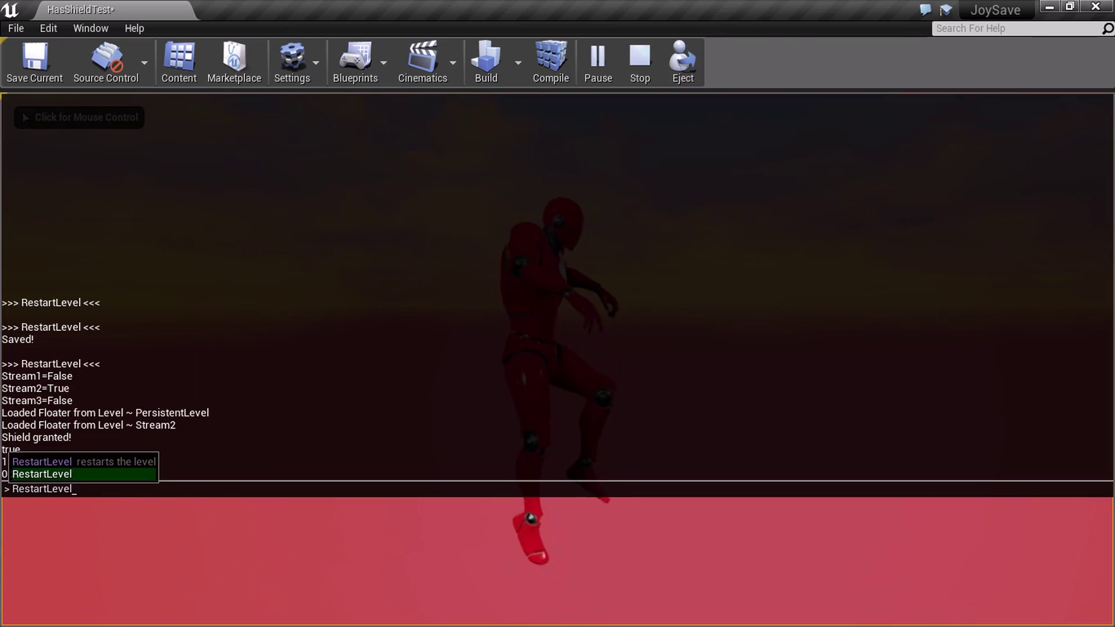
key("Return")
- Run the character between the blocks on the checkered platform and jump over to the turquoise-patterned platform
key("w")
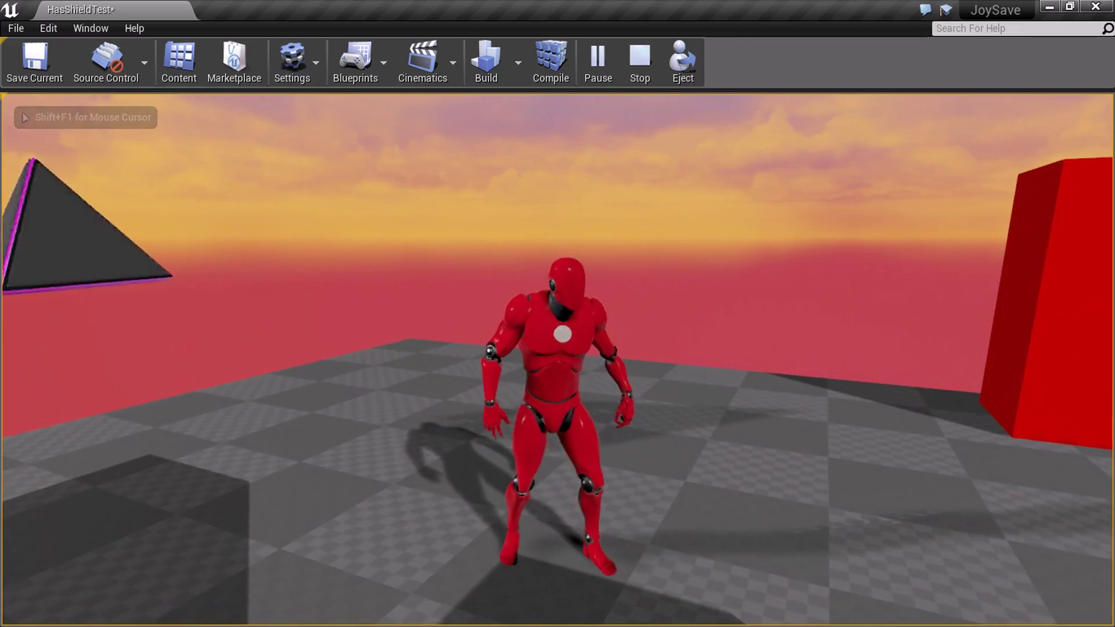
key("d")
key("s")
key("d")
key("s")
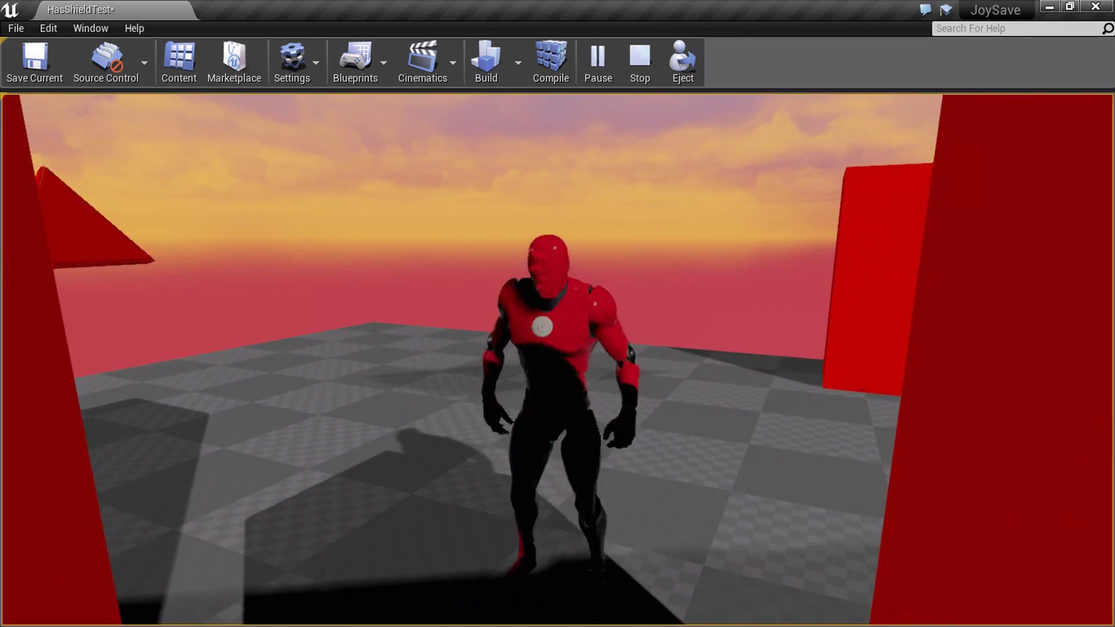
key("space")
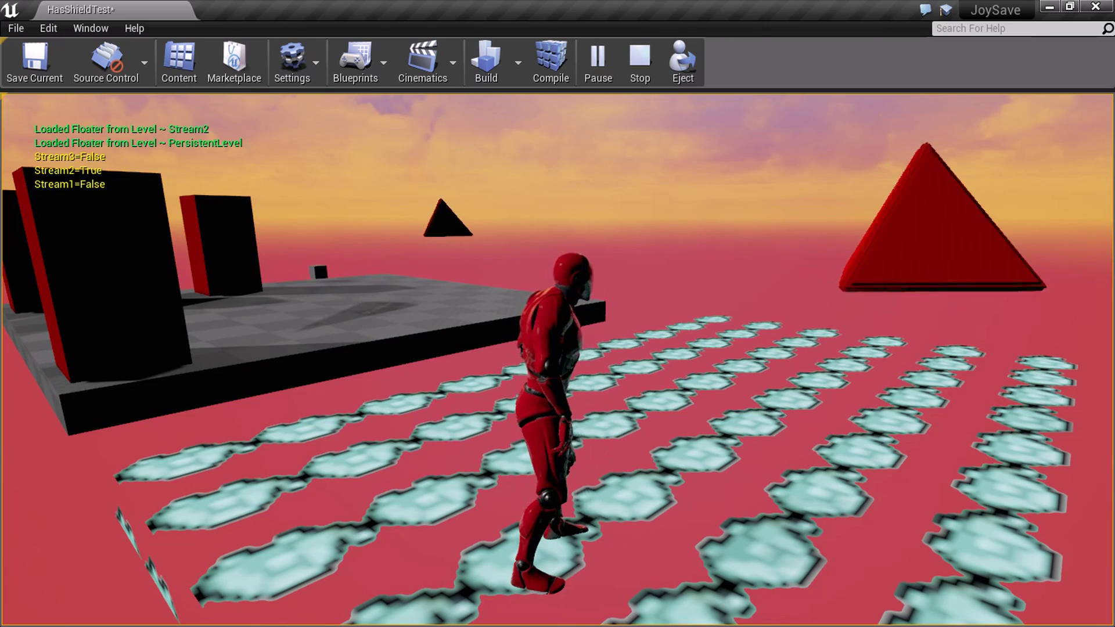
- End the play session with the exit console command
key("grave")
key("grave")
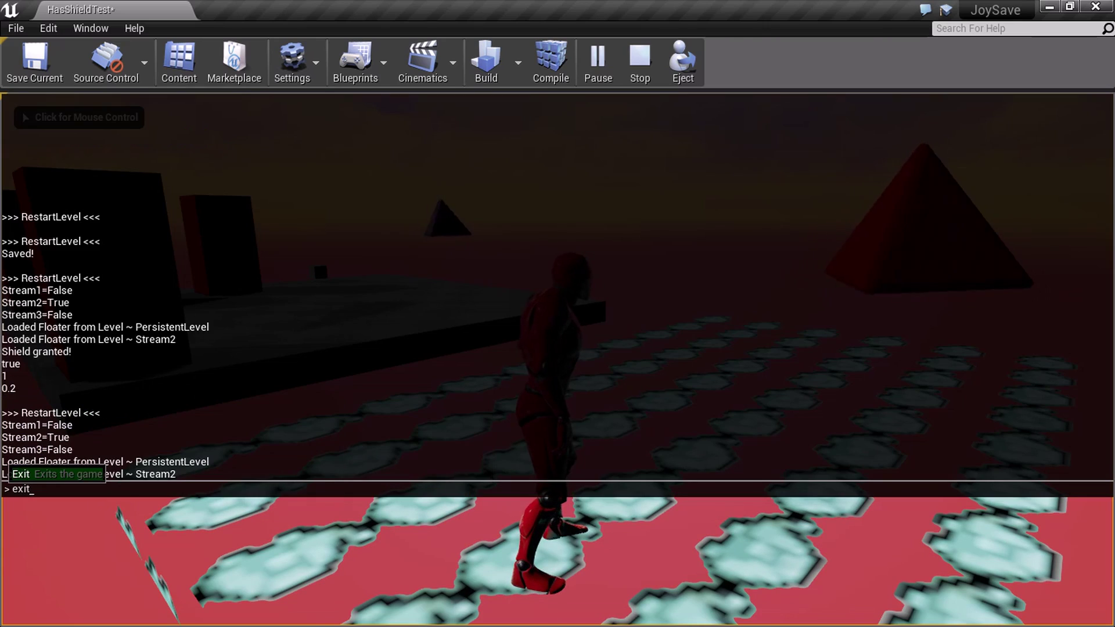
key("Return")
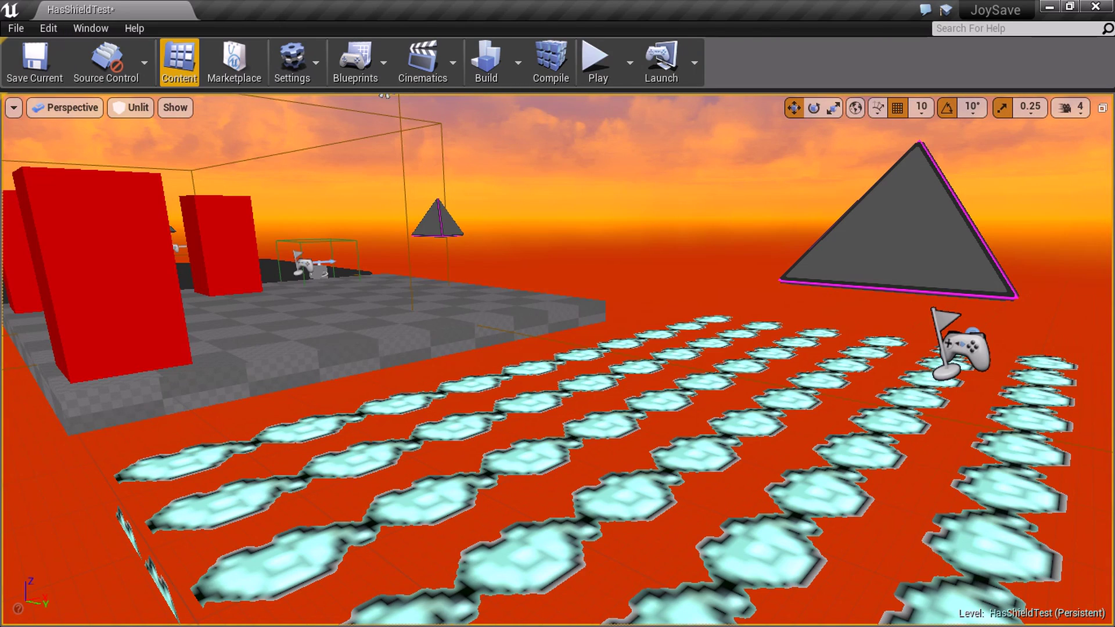
- Frame the two checkered platforms with the red blocks and start playing the level from there
key("w")
right_click_drag(441, 302, 97, 291)
key("d")
key("s")
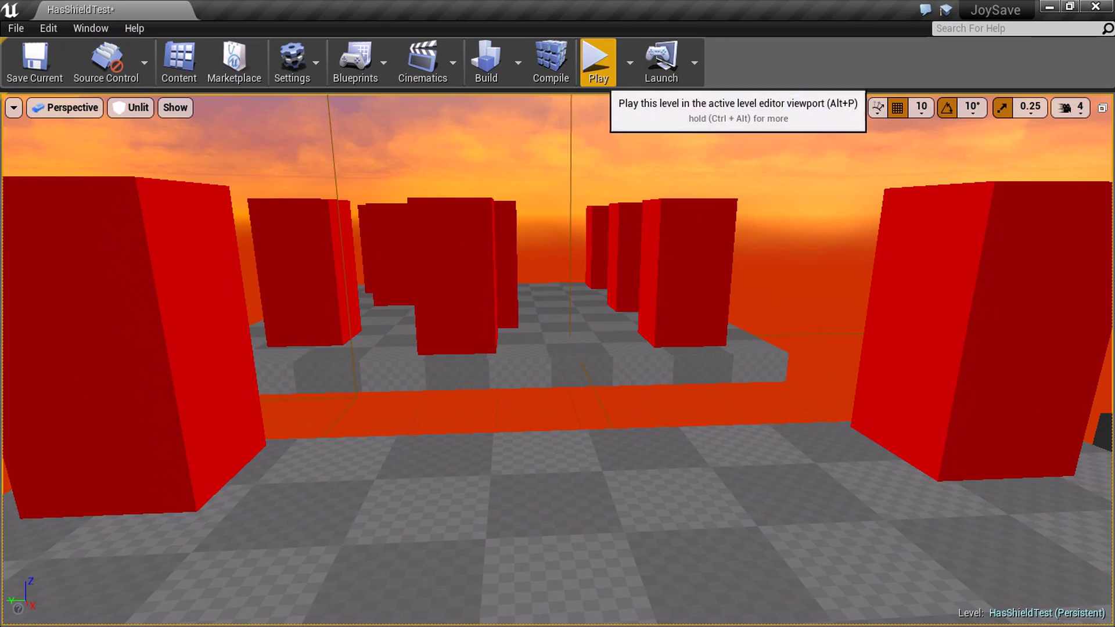
mouse_move(493, 301)
right_mouse_down()
mouse_move(552, 301)
mouse_move(494, 302)
right_mouse_up()
left_click(598, 64)
- Run the character into the two red blocks on the near checkered platform
key("w")
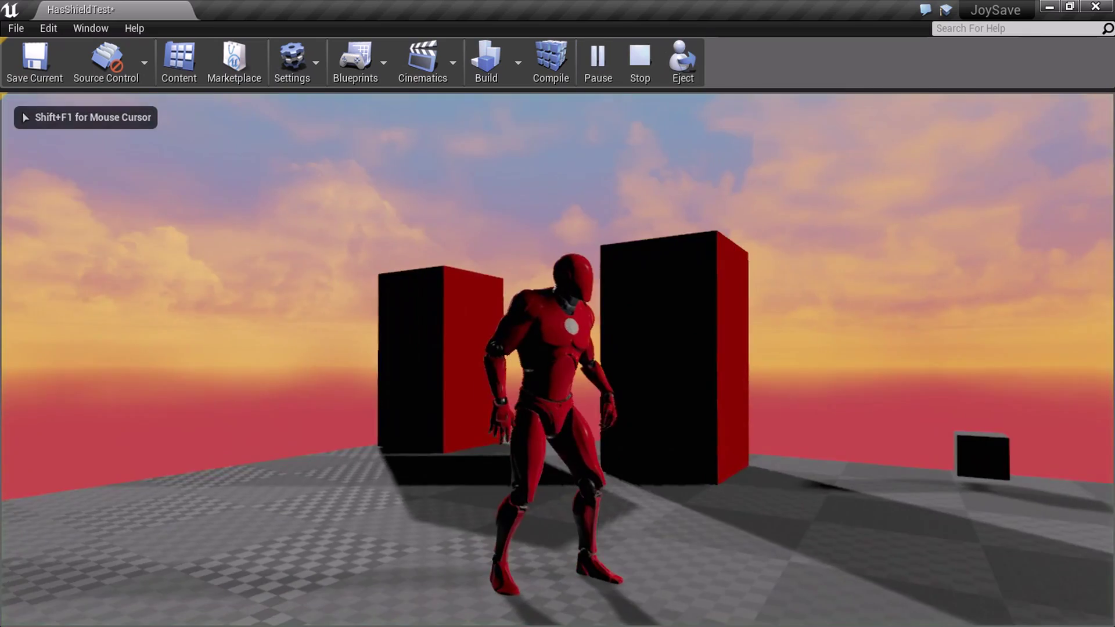
key("d")
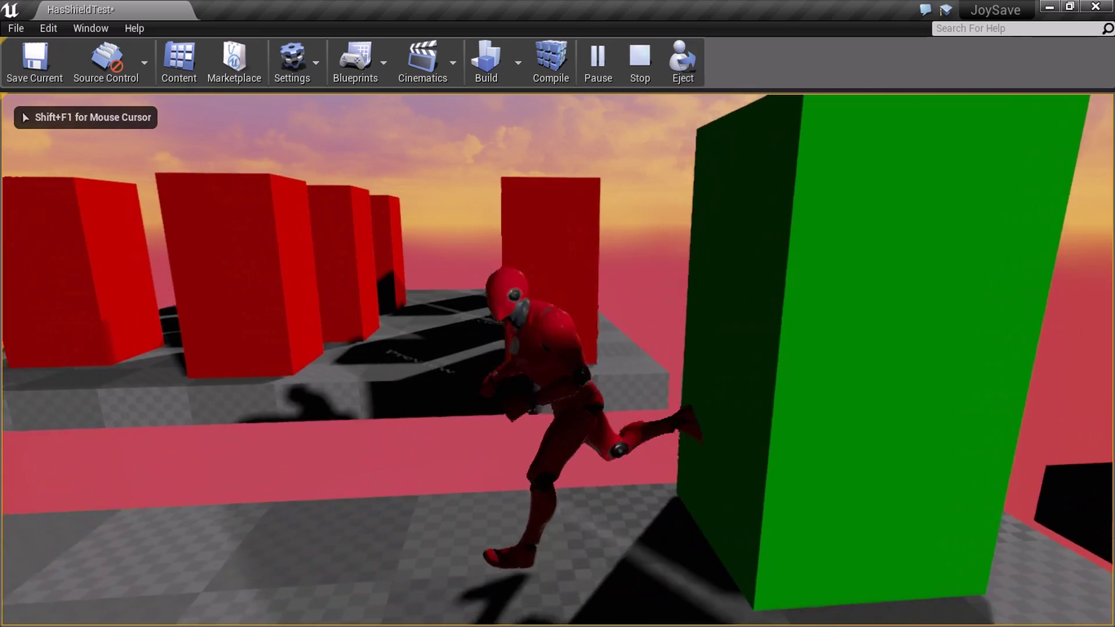
key("s")
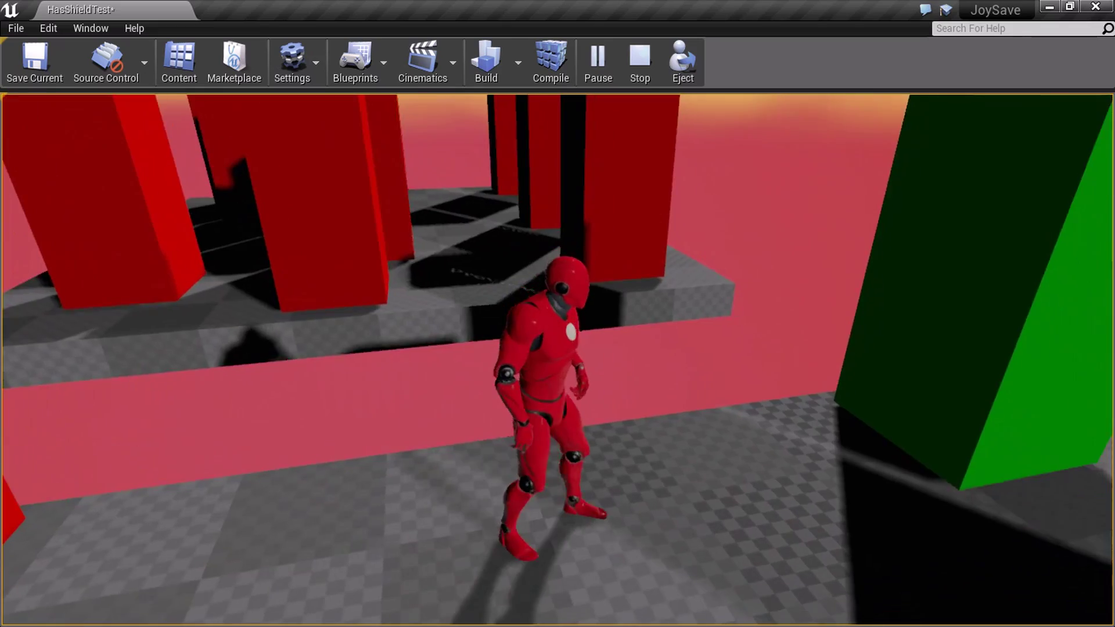
key("a")
key("d")
key("w")
key("a")
key("w")
- Jump the character to the far checkered platform and touch several of its red blocks
key("space")
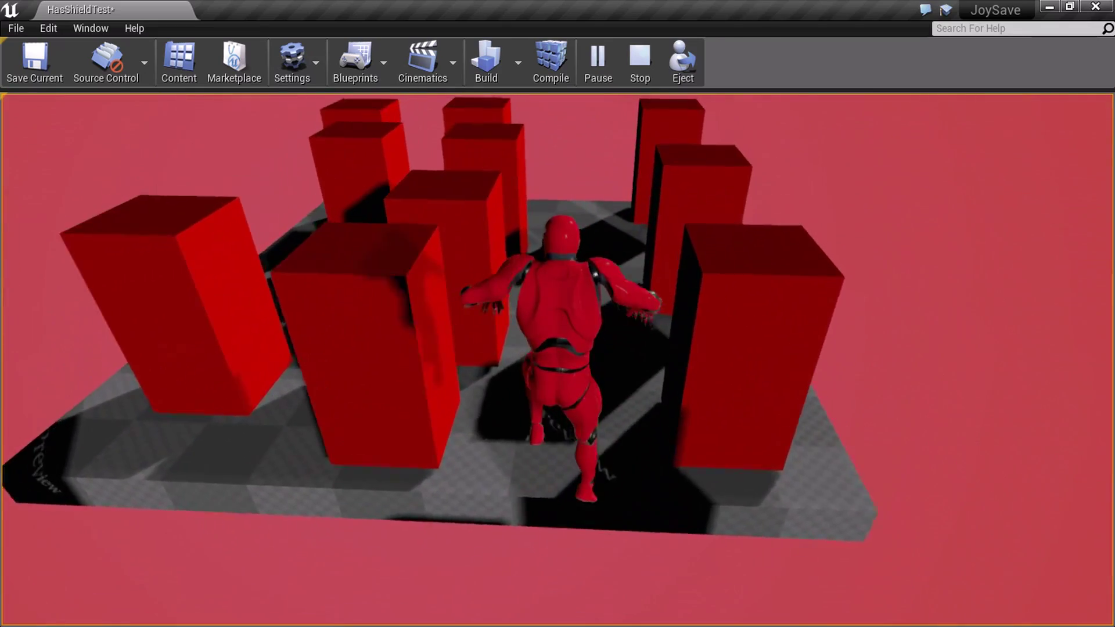
key("a")
key("d")
key("w")
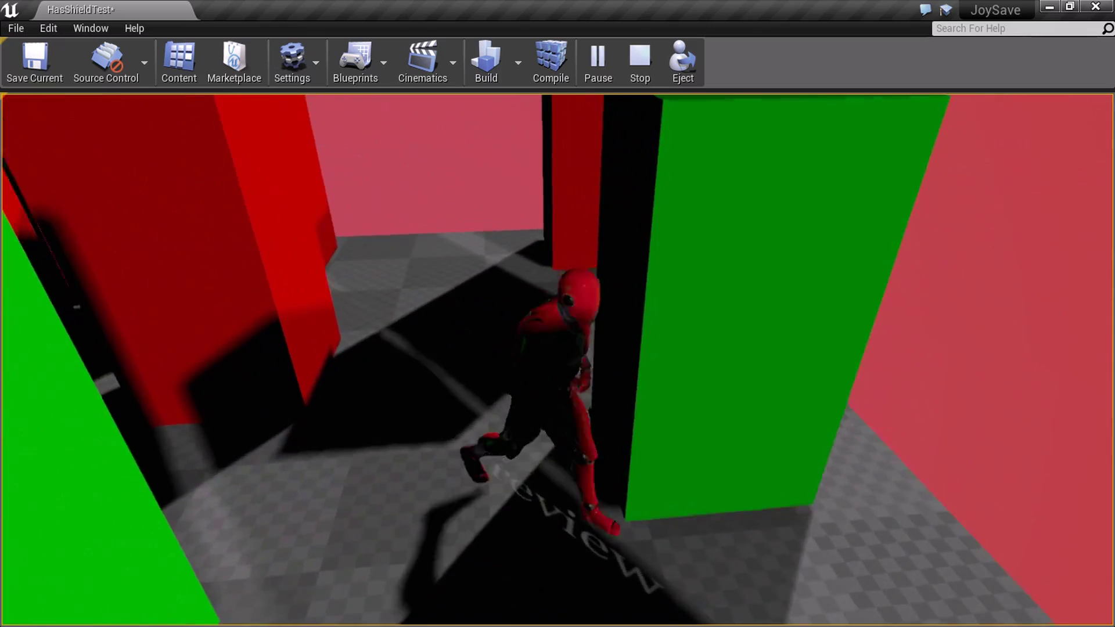
key("s")
key("d")
key("s")
key("s")
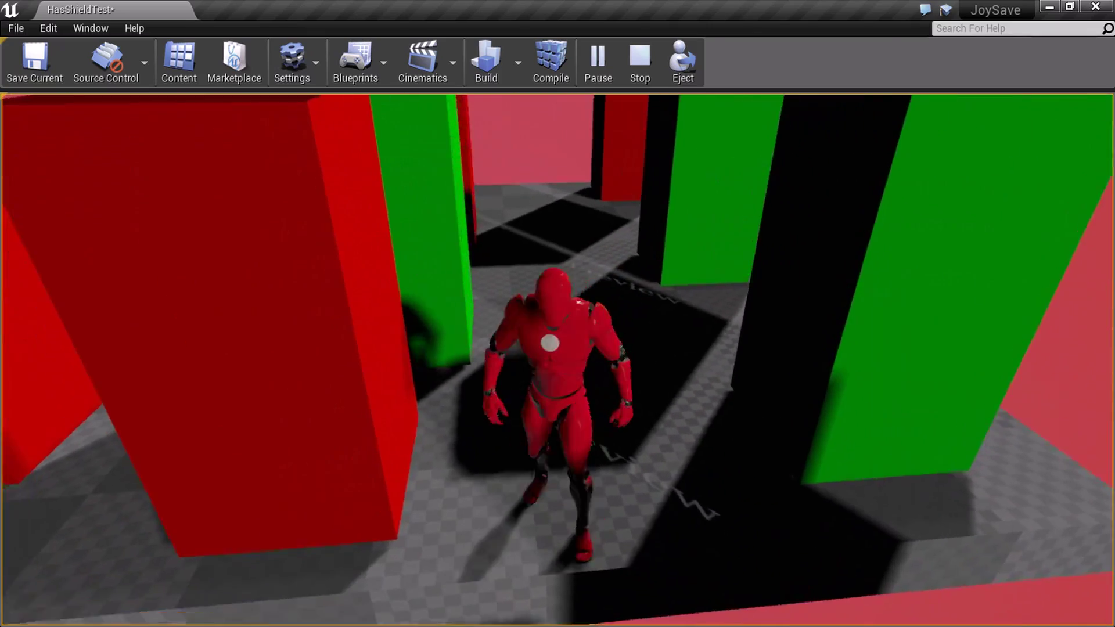
- Return the character to the near platform and touch its trigger block to stream out the far platform
key("d")
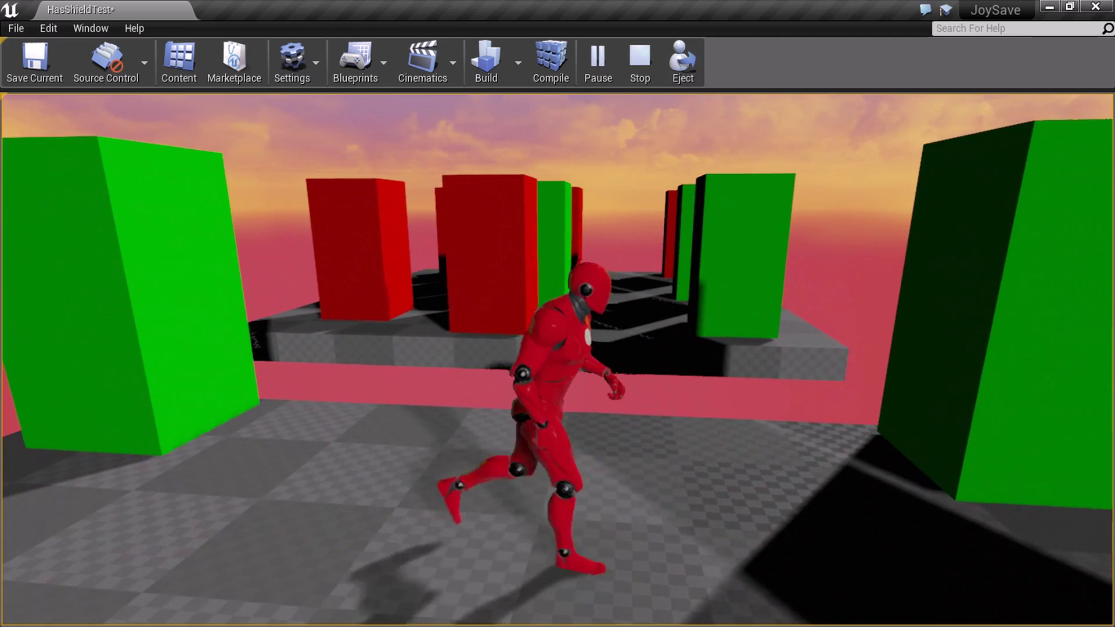
key("s")
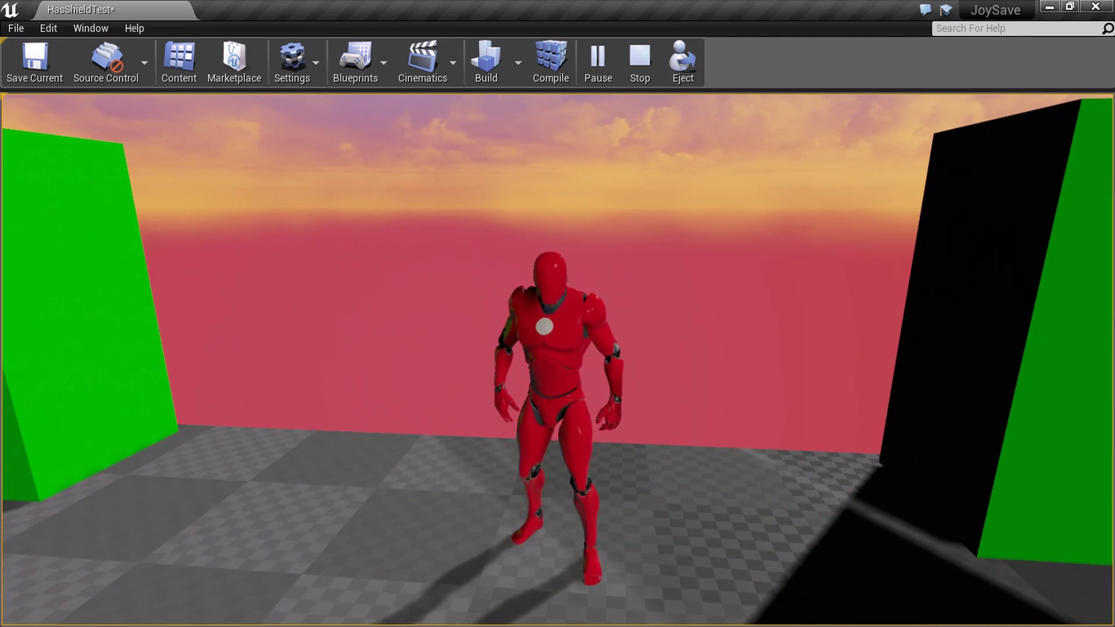
key("a")
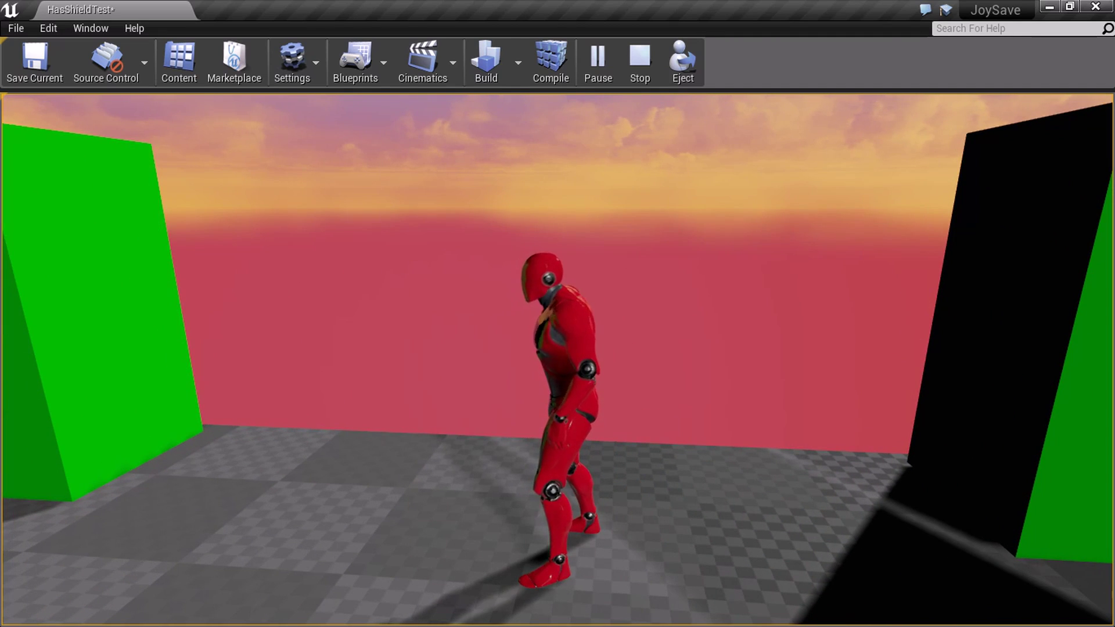
key("d")
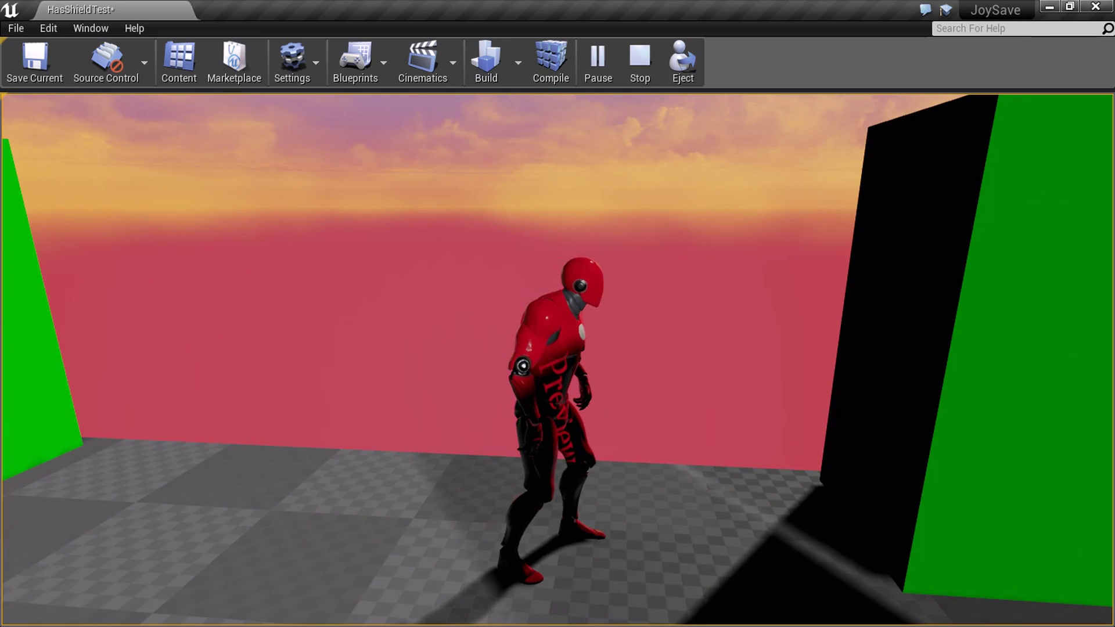
key("s")
key("d")
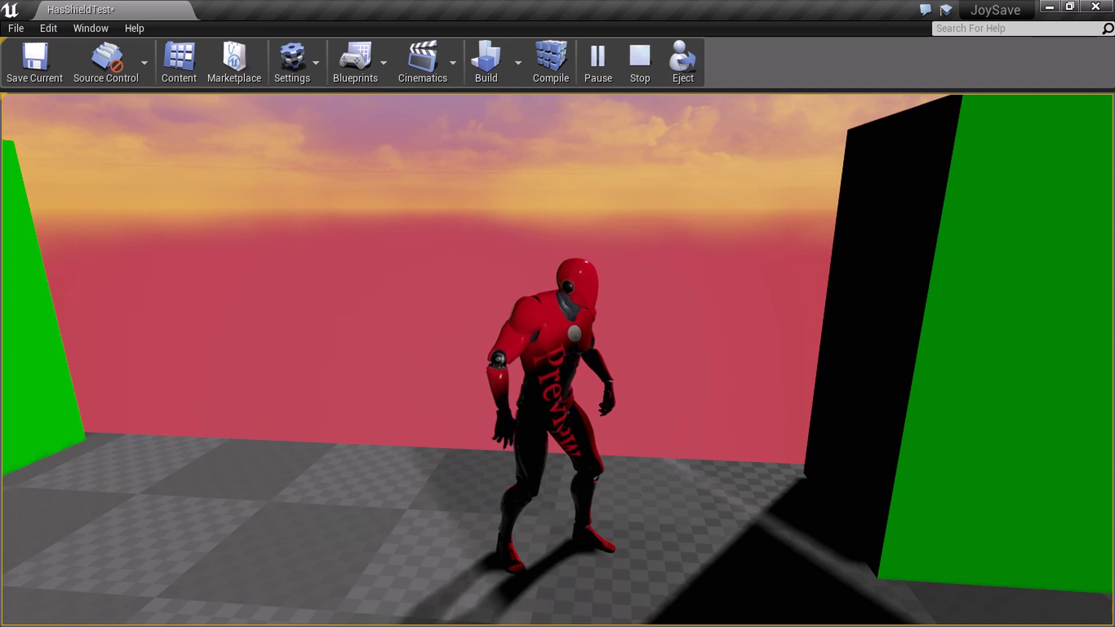
- Run the character into the near platform's block that streams the far platform back in
key("d")
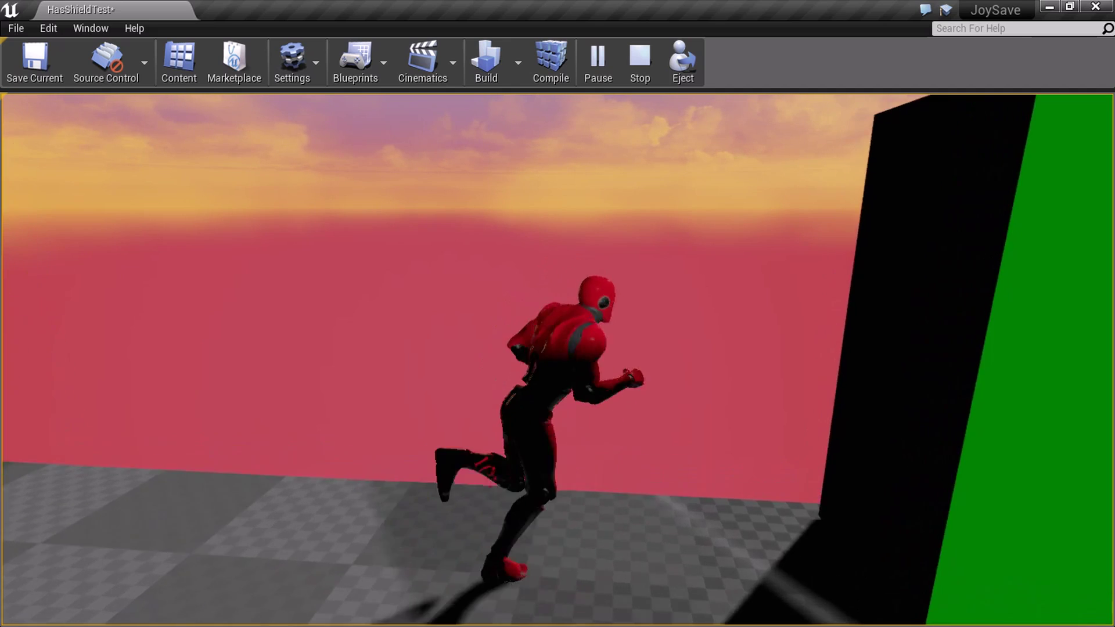
key("s")
key("space")
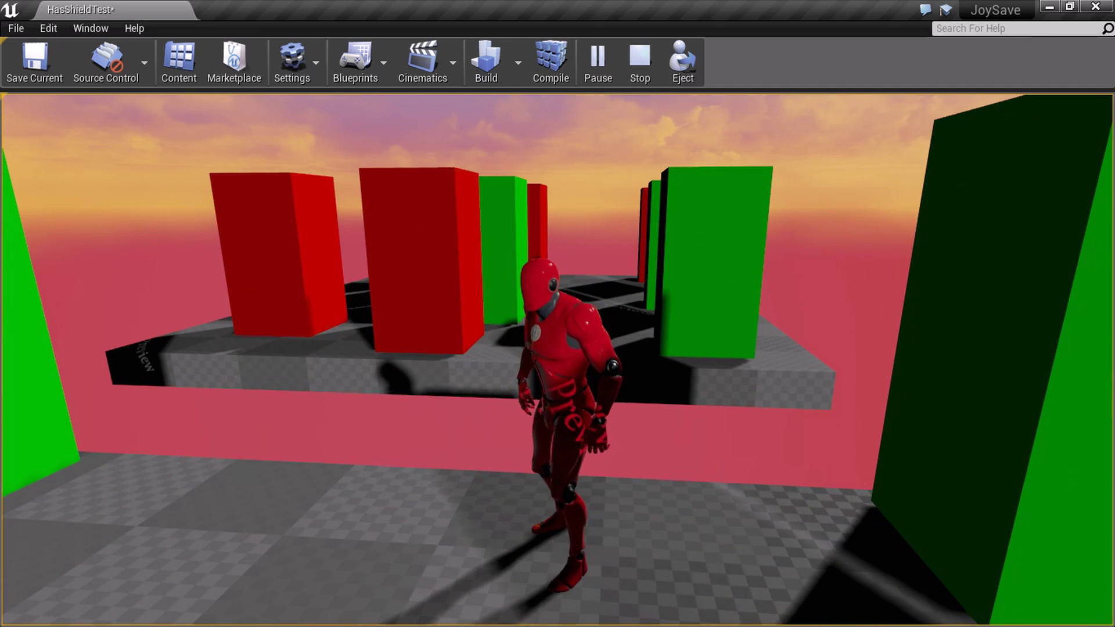
- End the play session with the exit console command and open the HasShieldTest level blueprint
key("grave")
type("exit")
key("Return")
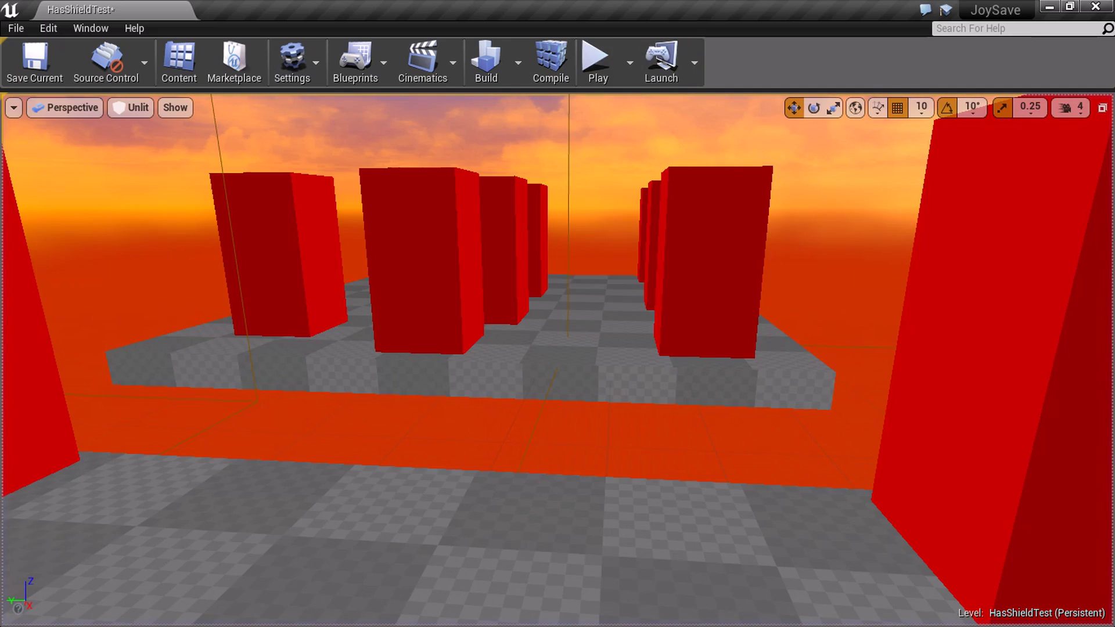
left_click(179, 61)
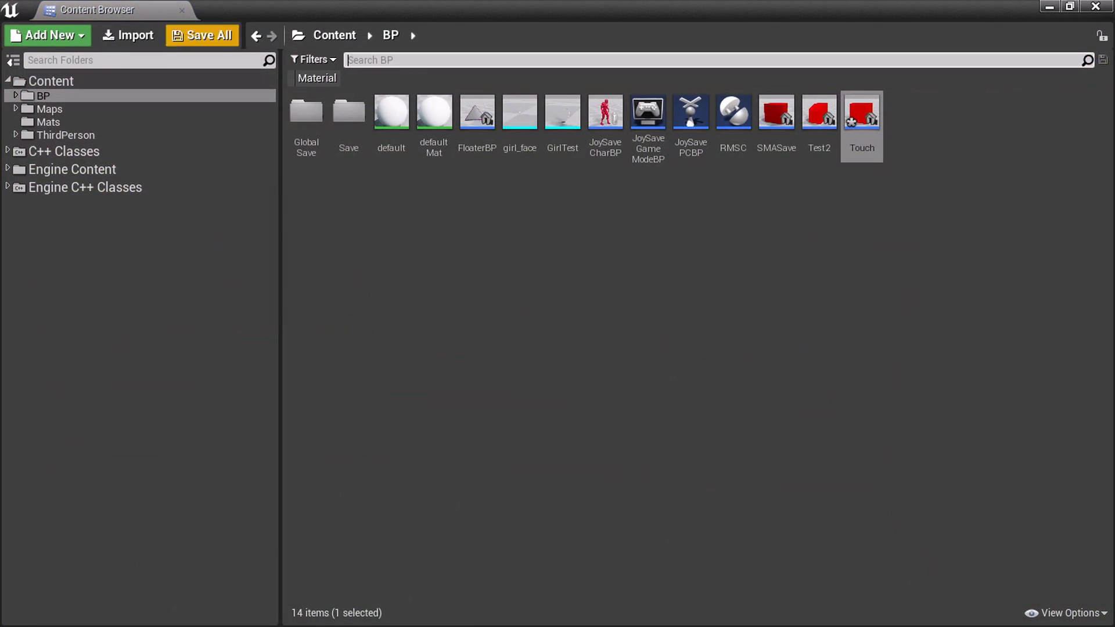
left_click(182, 10)
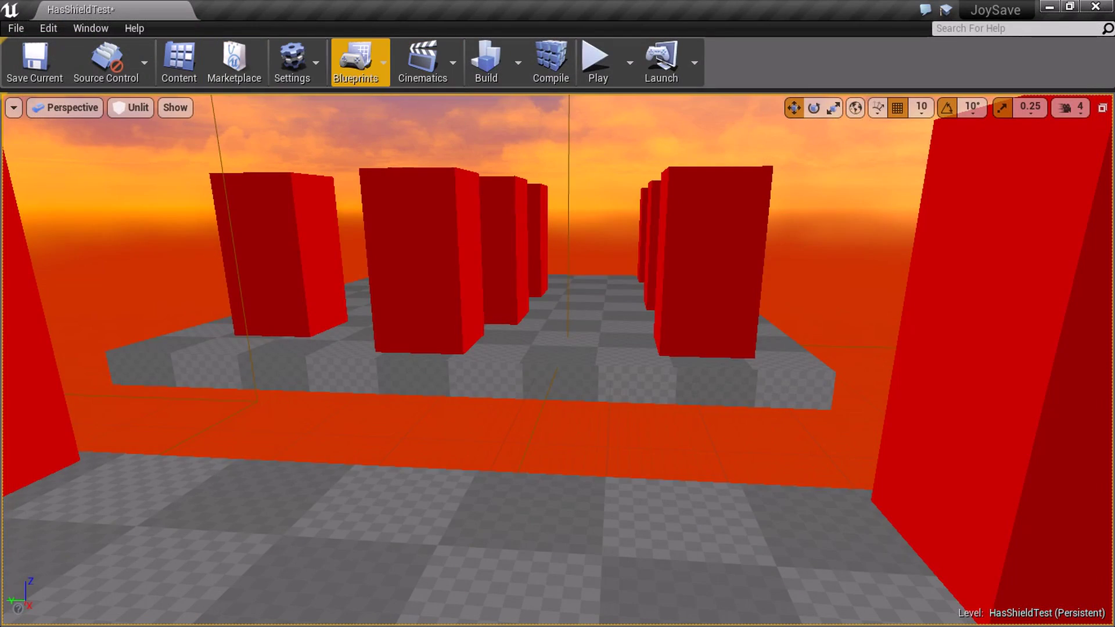
left_click(355, 61)
left_click(400, 201)
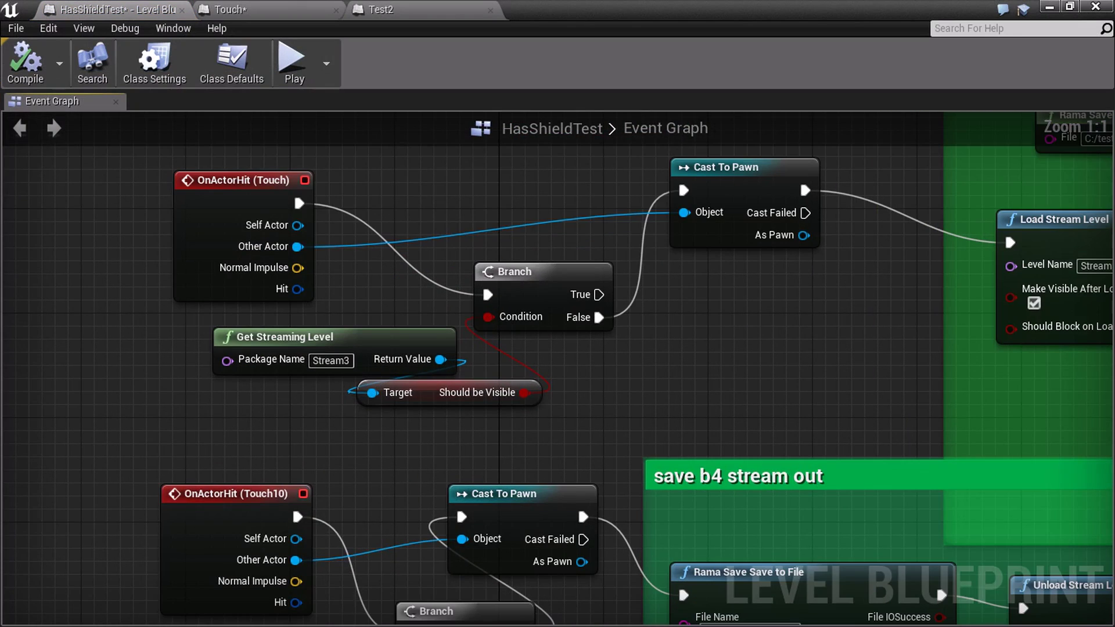
- Examine the OnActorHit events for Touch and Touch10 and the nodes that save before streaming out
left_click(232, 195)
left_click(226, 517)
right_click_drag(650, 421, 199, 500)
right_click_drag(500, 386, 317, 410)
left_click_drag(460, 331, 460, 321)
right_click_drag(657, 494, 662, 139)
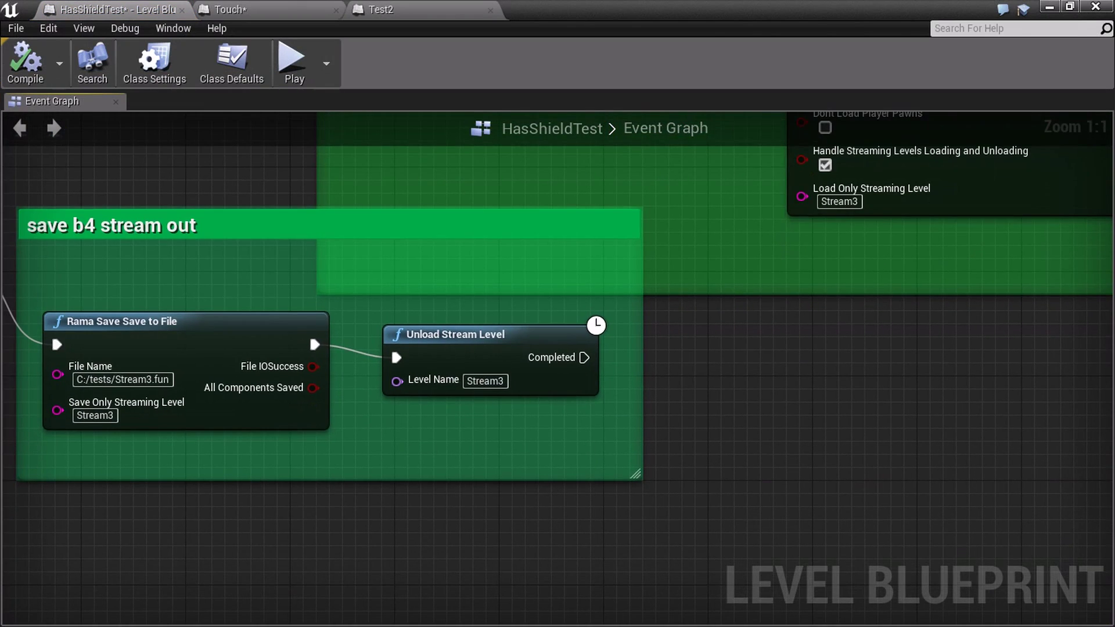
left_click(511, 343)
- Shift the Rama Save Load from File node slightly left inside the "Load if file exists, after stream in!" group
right_click_drag(502, 254, 326, 527)
scroll(498, 296, "down", 2)
scroll(400, 282, "up", 1)
left_click(399, 234)
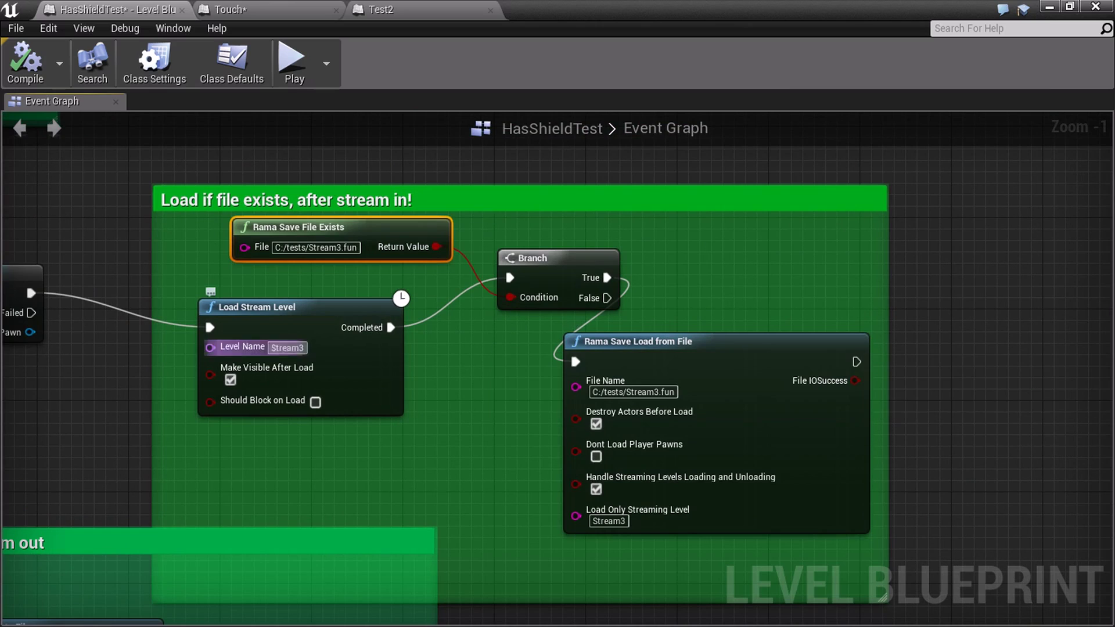
left_click_drag(576, 326, 542, 326)
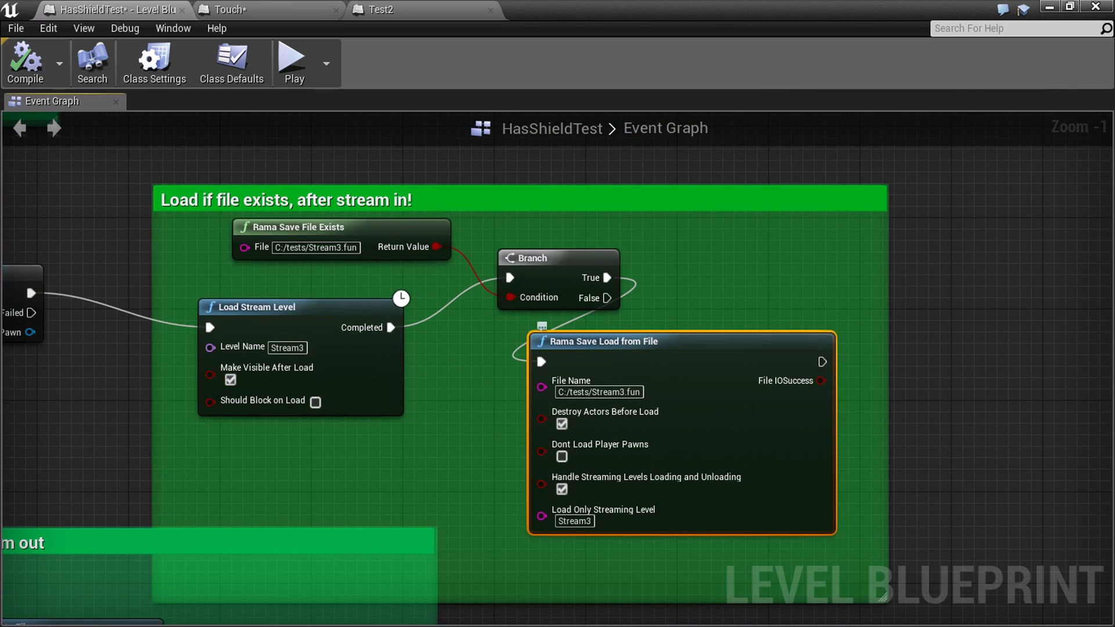
- Examine the Load Stream Level node and the Rama Save Load from File node's streaming level options
left_click(291, 326)
scroll(549, 488, "up", 1)
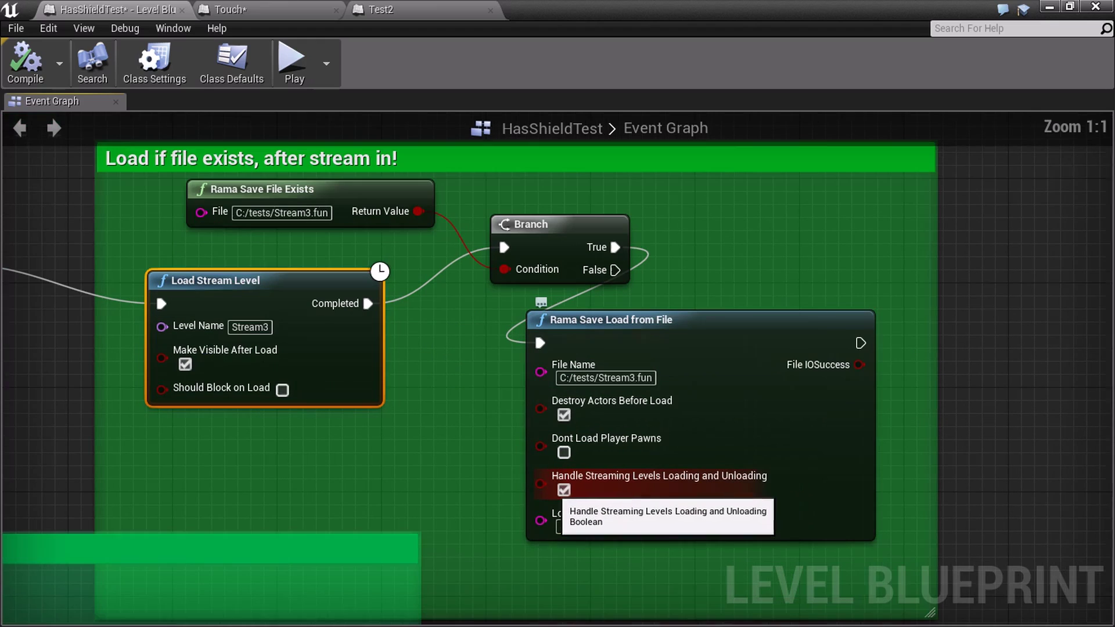
scroll(537, 488, "down", 3)
scroll(534, 488, "up", 1)
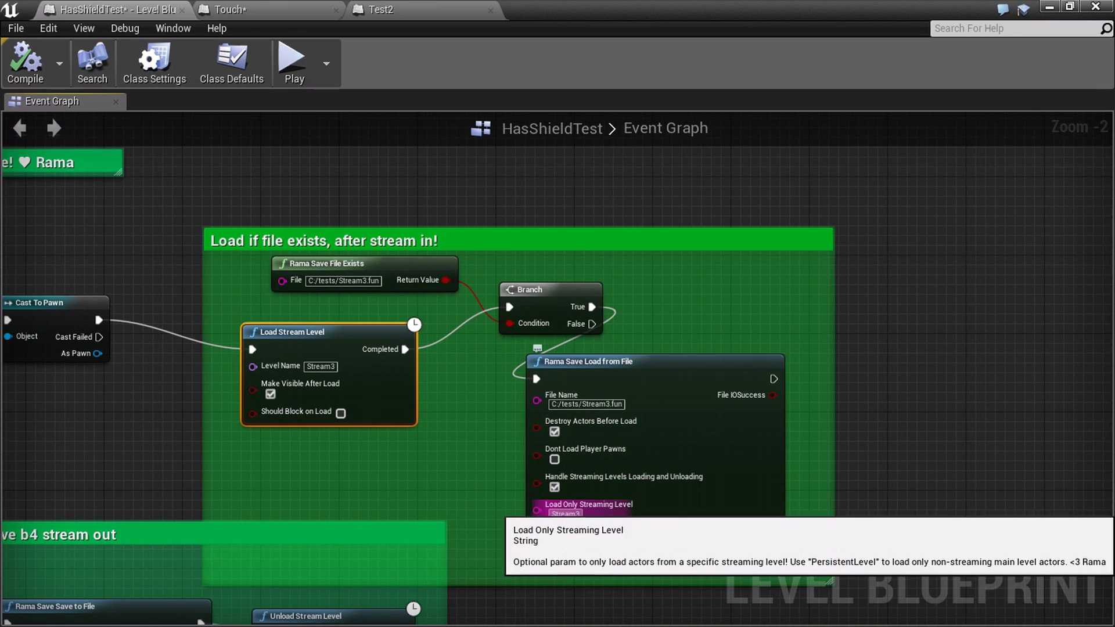
left_click(566, 515)
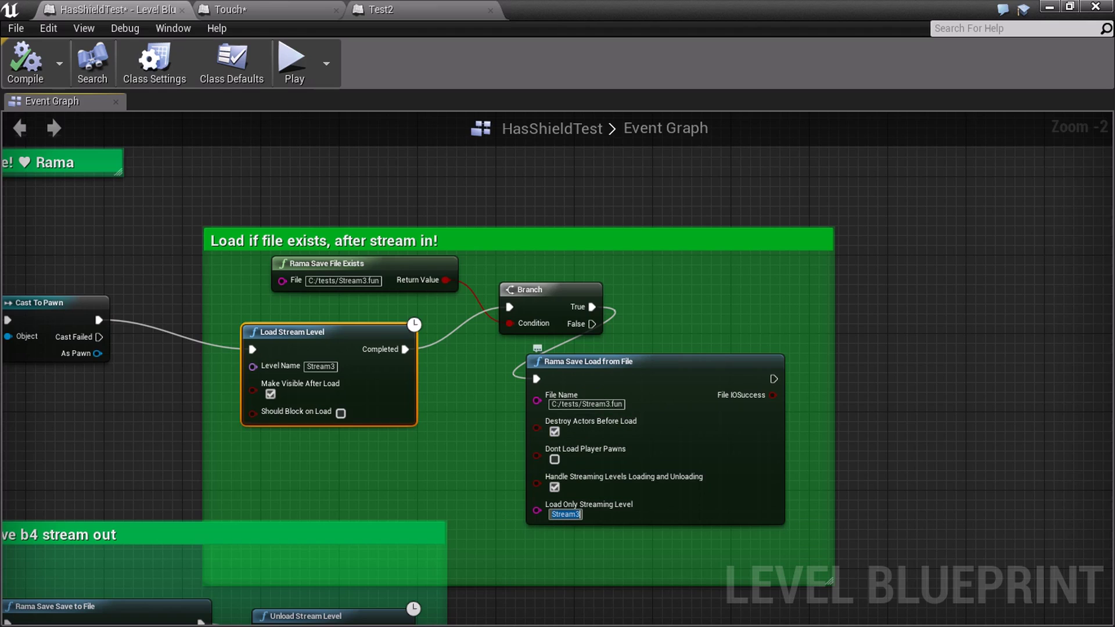
left_click(662, 386)
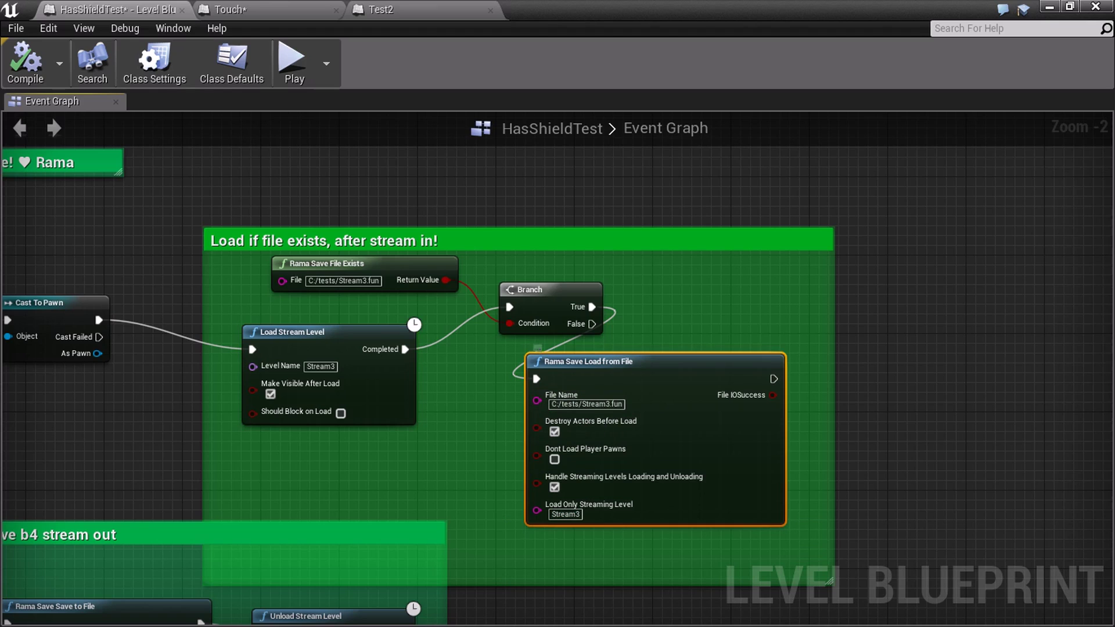
right_click_drag(424, 450, 455, 431)
scroll(455, 431, "down", 1)
scroll(455, 431, "up", 3)
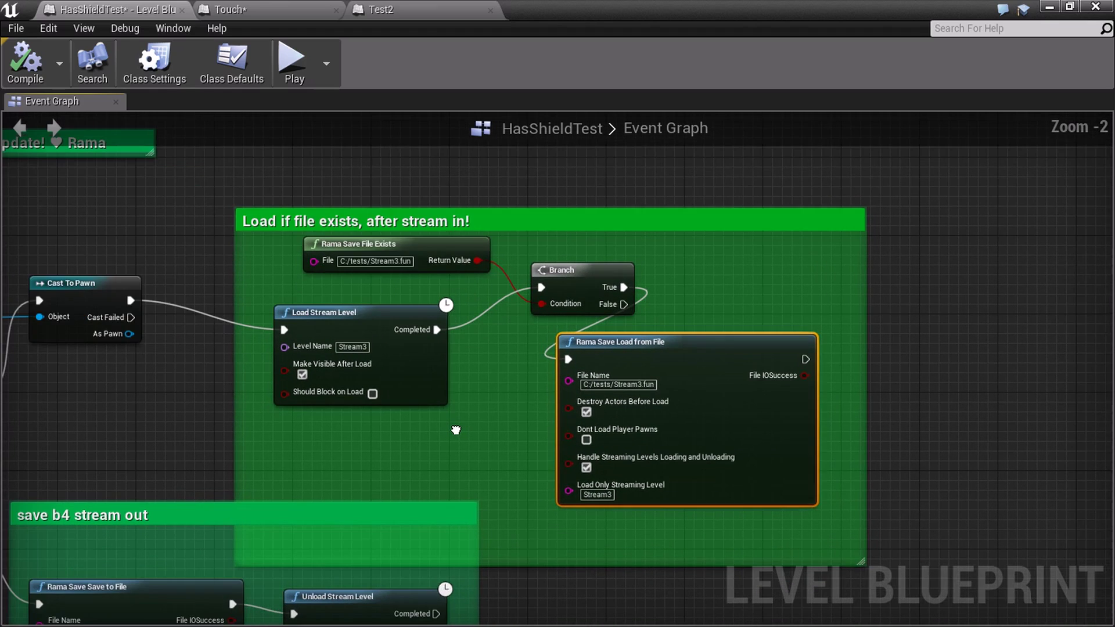
right_click_drag(417, 379, 381, 388)
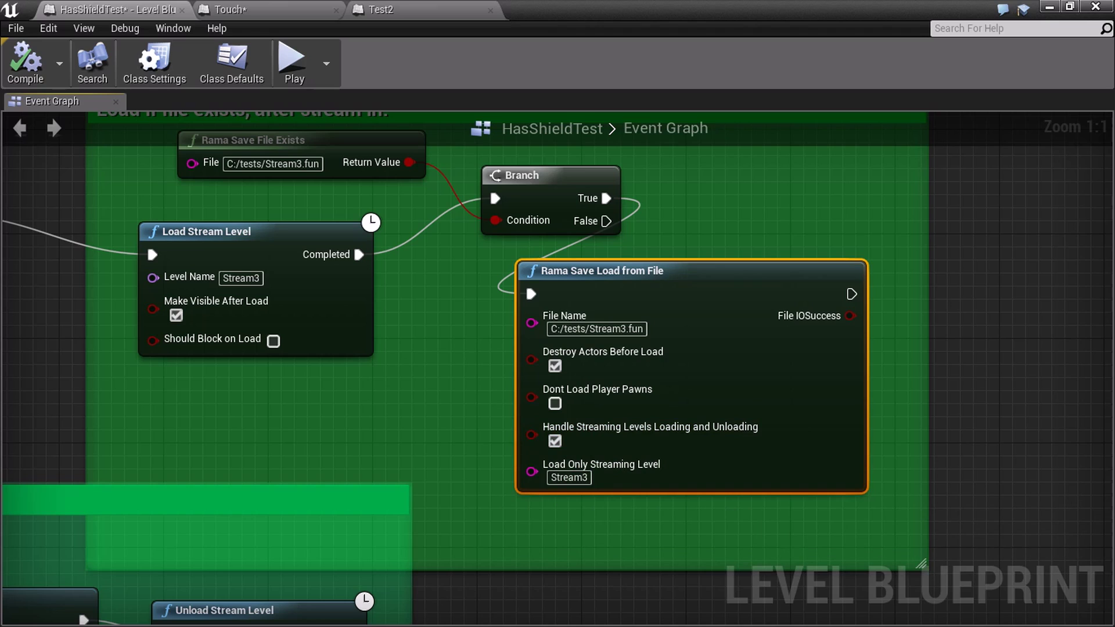
- Examine how the "save b4 stream out" group runs Rama Save Save to File before Unload Stream Level
scroll(410, 364, "down", 2)
right_click_drag(410, 364, 696, 214)
scroll(354, 406, "up", 2)
right_click_drag(395, 387, 468, 406)
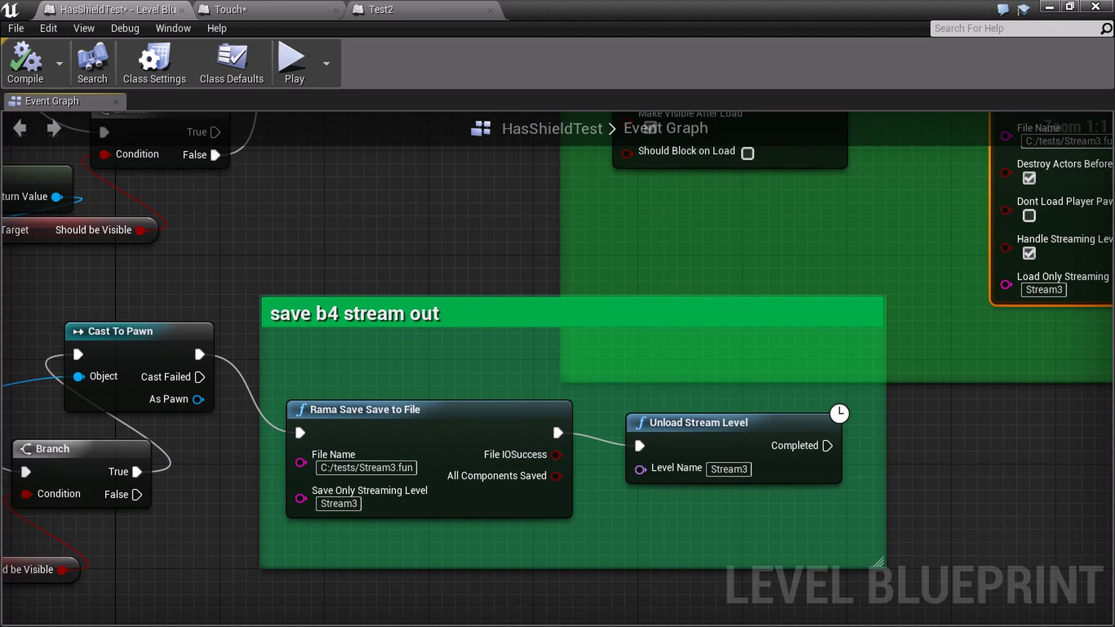
right_click_drag(918, 304, 835, 345)
right_click_drag(375, 370, 454, 339)
right_click_drag(258, 380, 519, 360)
left_click(87, 360)
right_click_drag(744, 341, 452, 353)
left_click(634, 417)
left_click(359, 436)
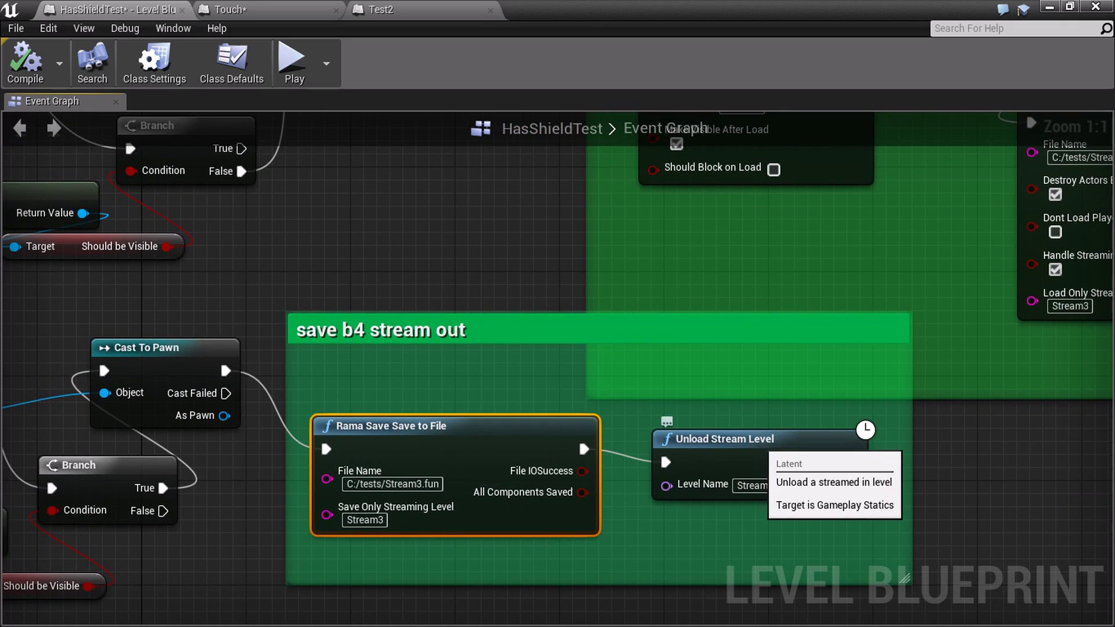
- Examine the File Name, Save Only Streaming Level and Level Name inputs on the Rama Save Save to File and Unload Stream Level nodes
left_click(744, 439)
scroll(345, 363, "up", 7)
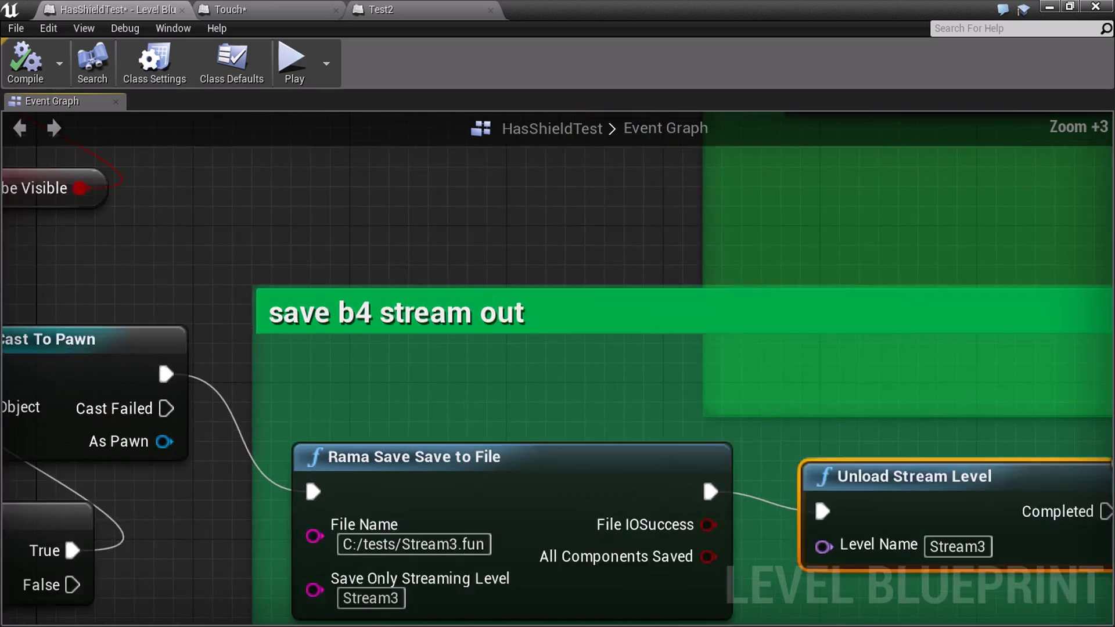
right_click_drag(428, 396, 350, 312)
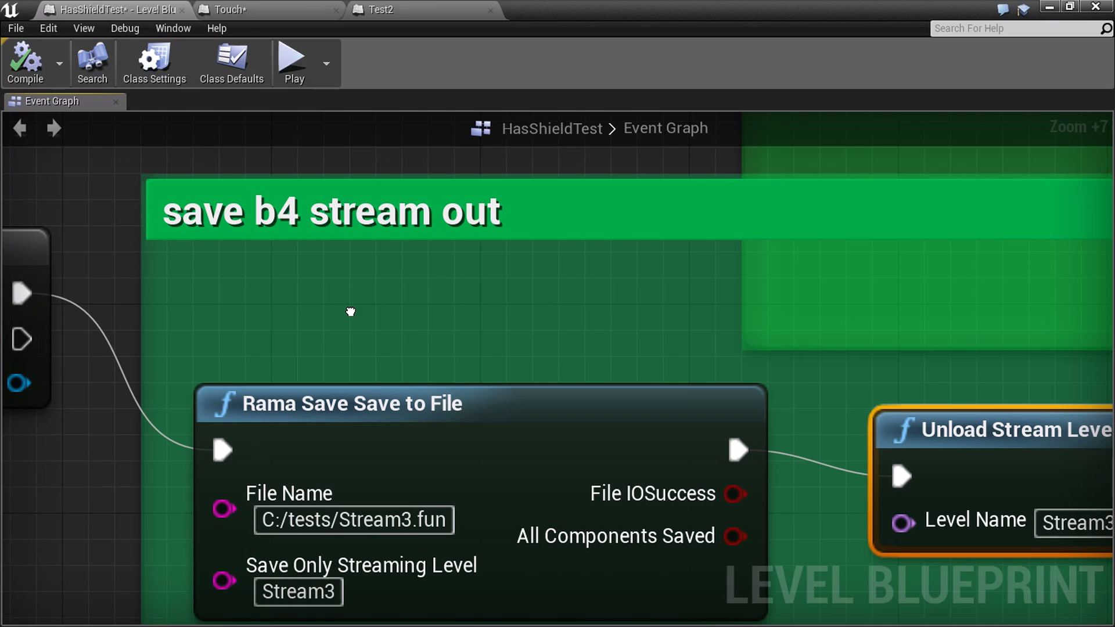
scroll(350, 312, "down", 1)
scroll(350, 312, "up", 1)
right_click_drag(351, 312, 340, 283)
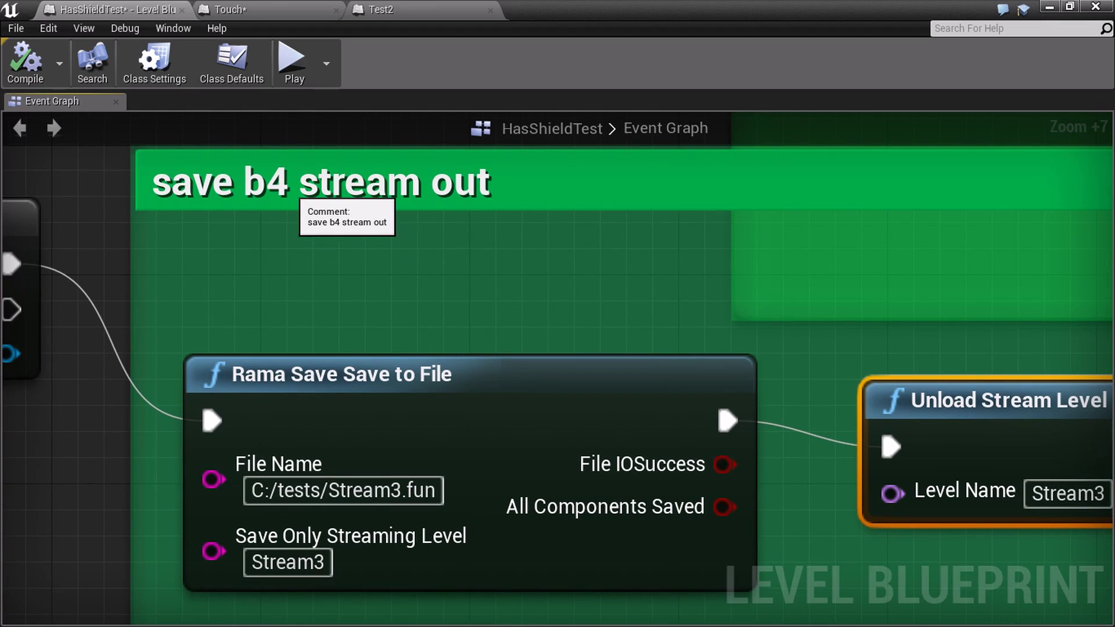
left_click(302, 191)
right_click_drag(309, 225, 280, 225)
left_click(359, 381)
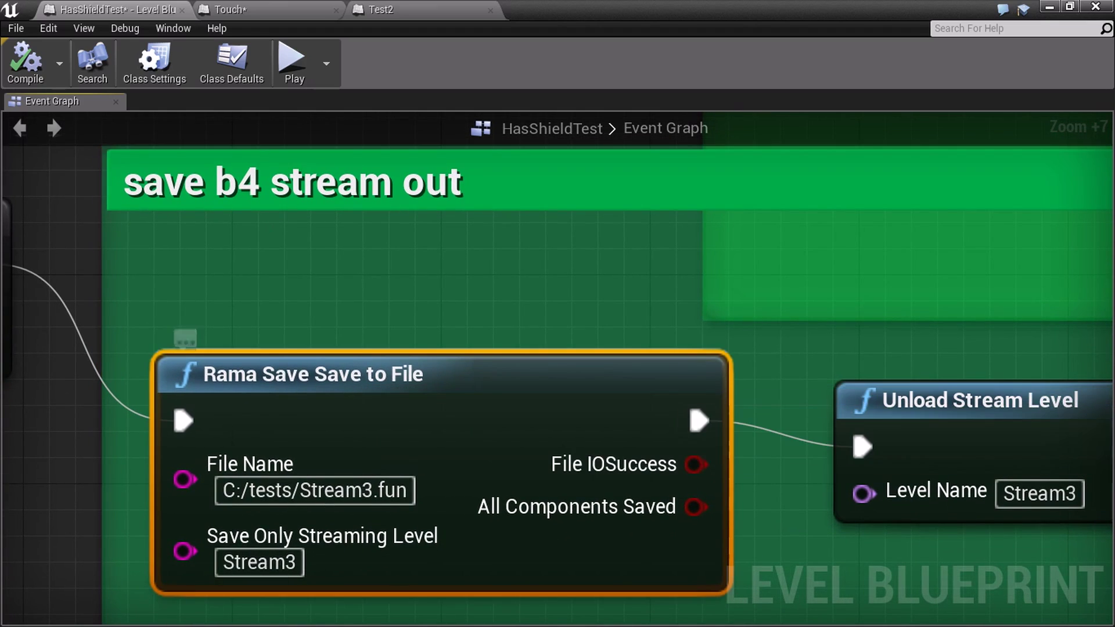
right_click_drag(351, 378, 92, 364)
left_click(737, 429)
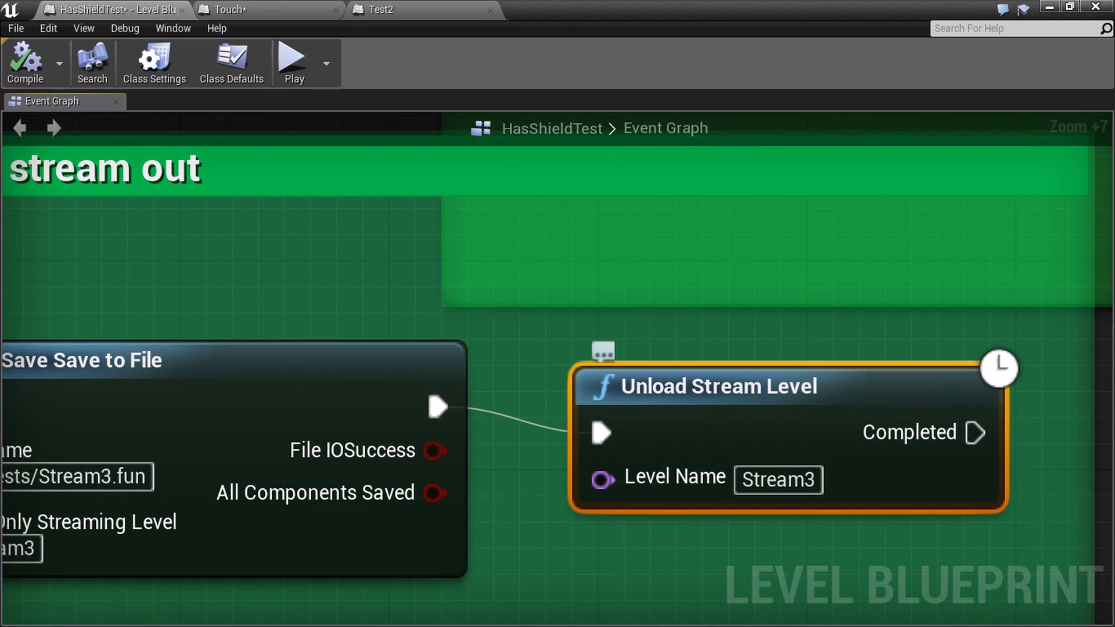
right_click_drag(531, 349, 737, 349)
scroll(737, 348, "down", 1)
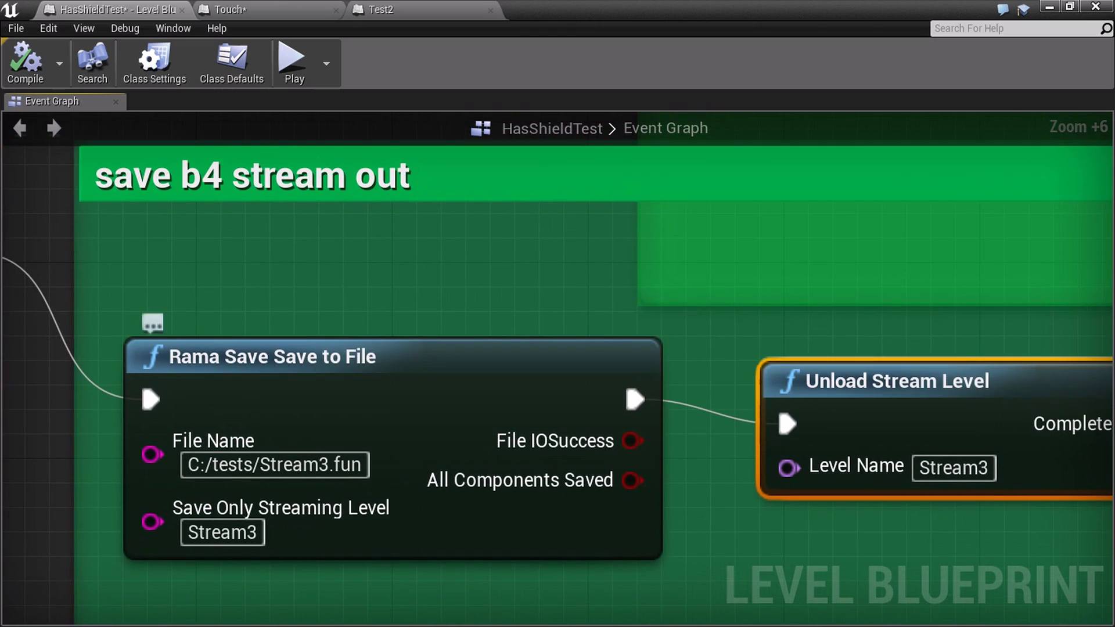
- Move the Unload Stream Level node up slightly so it lines up with the Rama Save Save to File node
left_click_drag(121, 316, 1035, 540)
right_click_drag(841, 525, 605, 497)
scroll(635, 518, "down", 7)
left_click(689, 479)
scroll(689, 478, "up", 1)
scroll(691, 549, "down", 2)
scroll(622, 497, "up", 1)
mouse_move(629, 415)
left_mouse_down()
mouse_move(629, 385)
mouse_move(646, 386)
mouse_move(636, 416)
mouse_move(633, 399)
left_mouse_up()
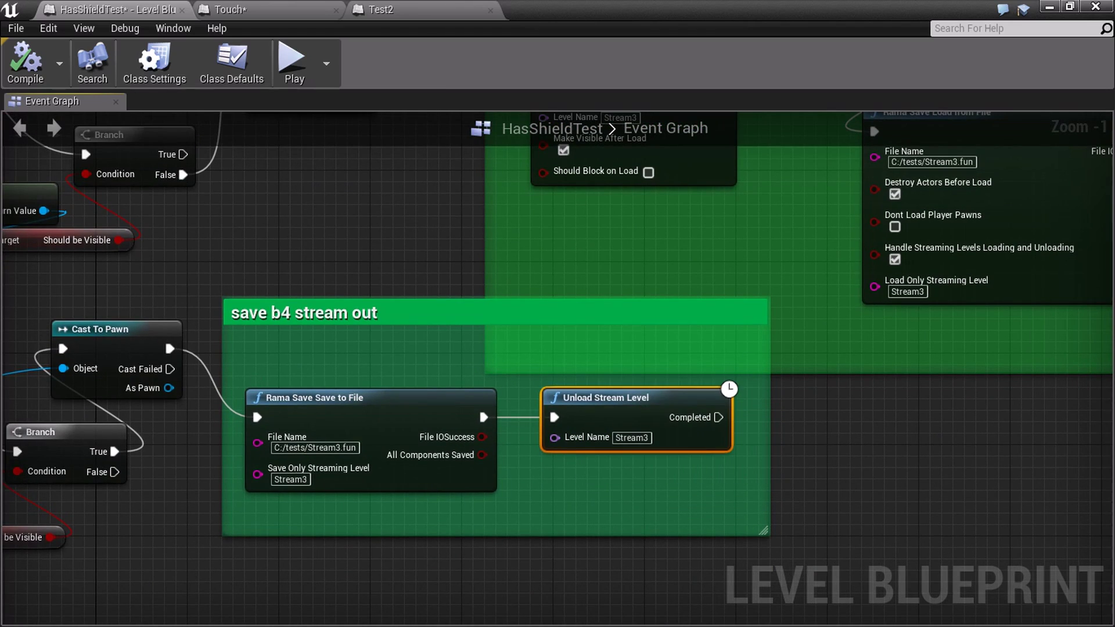
- Shift the Rama Save Load from File node in front of Load Stream Level and return it beneath the Branch node
left_click_drag(251, 263, 686, 493)
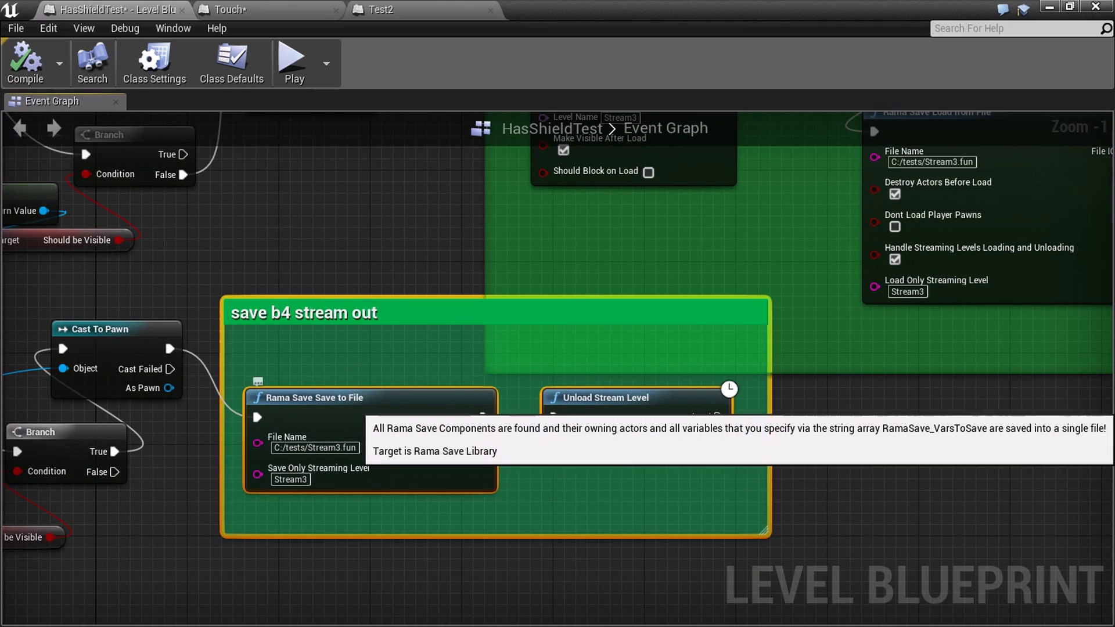
left_click(259, 395)
right_click_drag(259, 395, 8, 588)
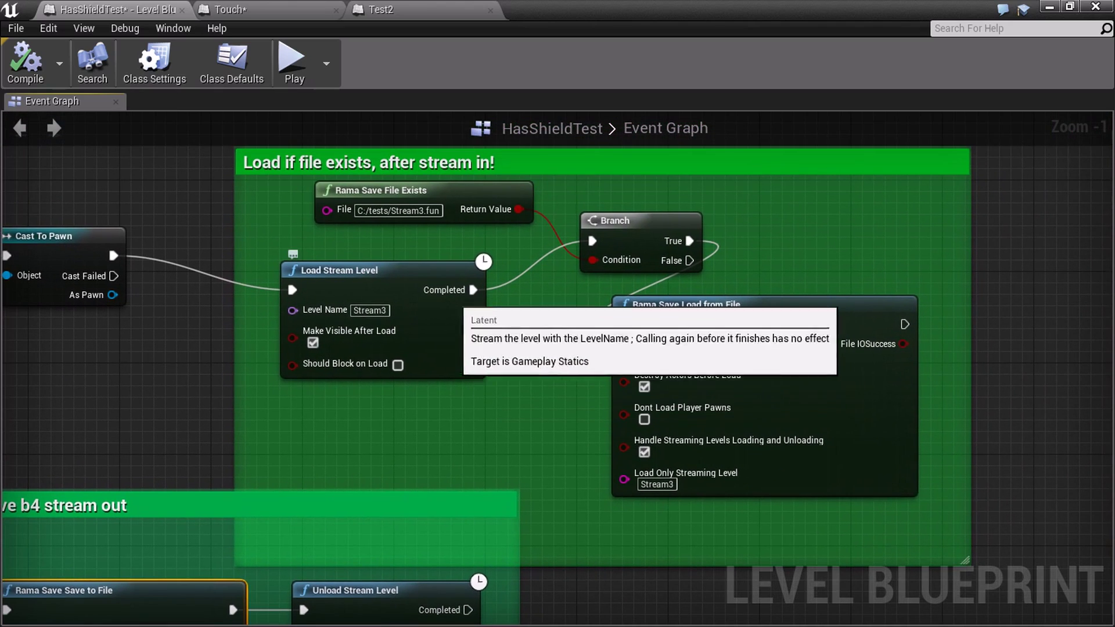
left_click(361, 288)
left_click_drag(686, 310, 766, 312)
right_click_drag(565, 348, 637, 373)
left_click_drag(918, 327, 507, 419)
left_click_drag(406, 419, 773, 338)
scroll(511, 308, "down", 2)
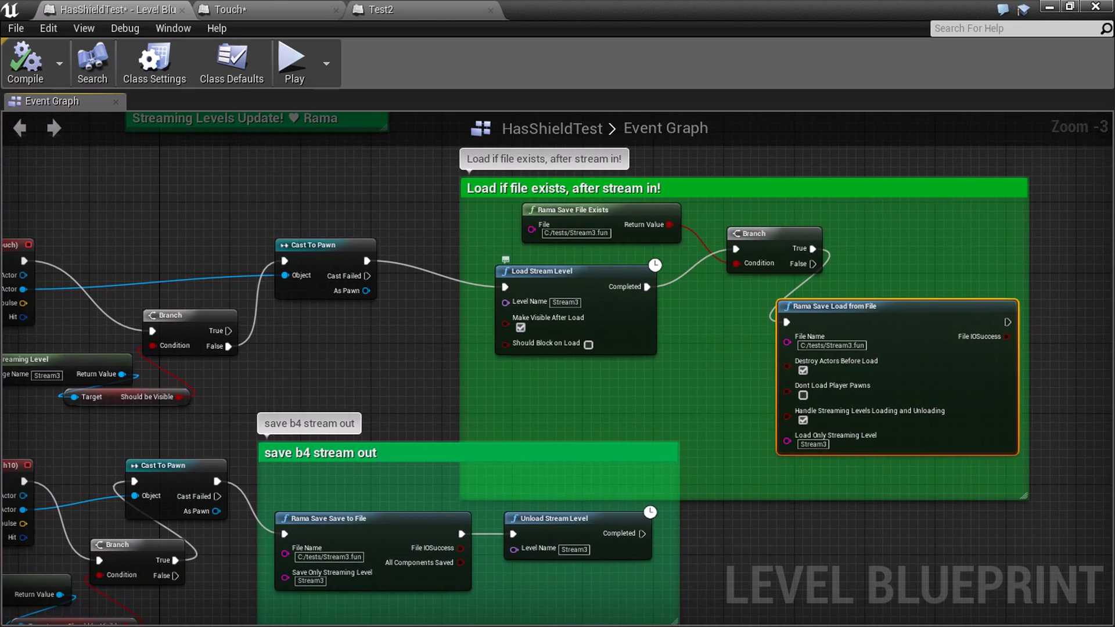
- Move the Rama Save File Exists node left and down so it sits directly above the Load Stream Level node
scroll(511, 307, "up", 3)
left_click_drag(638, 197, 601, 220)
mouse_move(686, 240)
right_mouse_down()
mouse_move(662, 312)
mouse_move(548, 386)
mouse_move(666, 238)
right_mouse_up()
scroll(606, 325, "down", 3)
scroll(627, 305, "up", 3)
scroll(574, 381, "down", 2)
right_click_drag(574, 381, 604, 306)
scroll(603, 306, "down", 2)
scroll(586, 350, "up", 3)
scroll(545, 418, "down", 2)
- Pull the Rama Save Load from File node out before Load Stream Level, and put it back below and right of the Branch
right_click_drag(581, 389, 499, 449)
left_click_drag(813, 299, 266, 307)
left_click_drag(202, 360, 793, 324)
right_click_drag(792, 325, 864, 275)
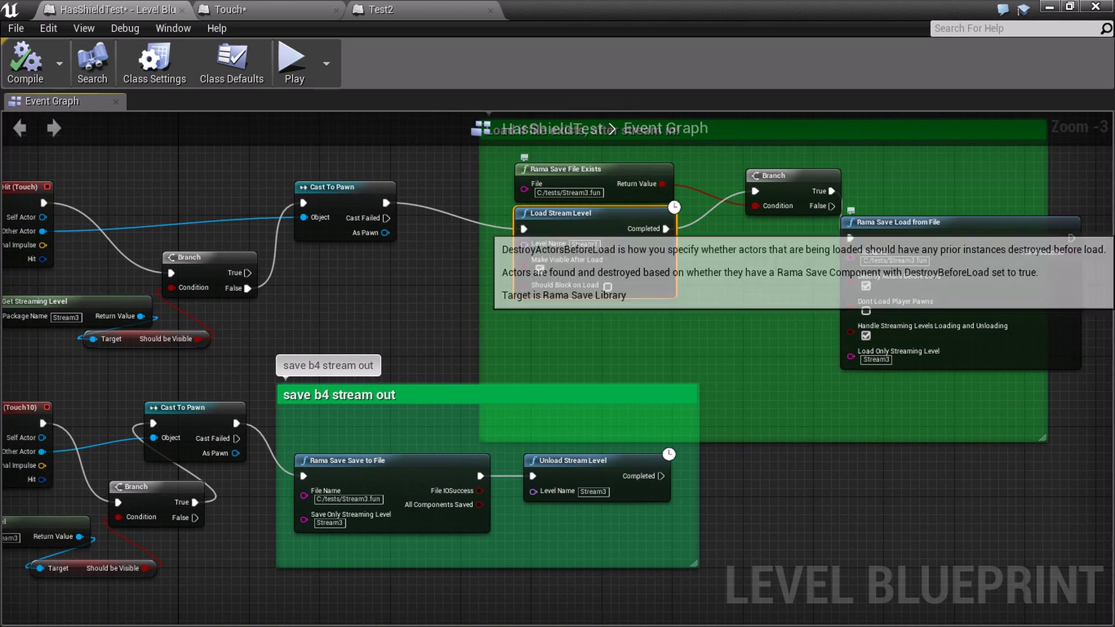
- Move the Load Stream Level node down slightly and change its Level Name to save1Stream3
left_click(413, 460)
left_click(562, 460)
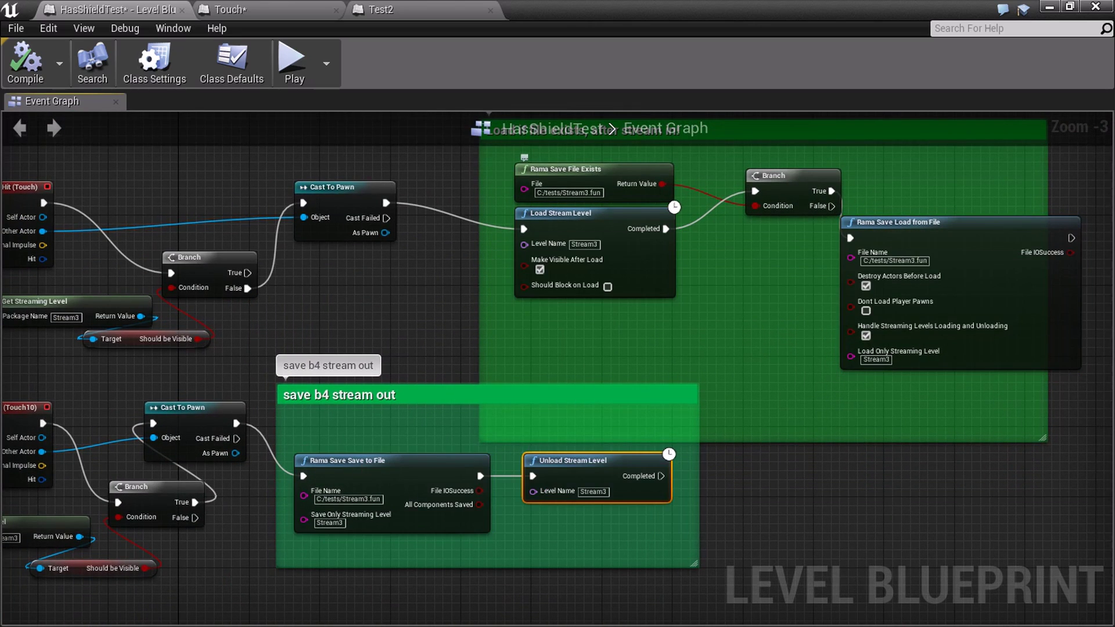
scroll(601, 246, "up", 3)
right_click_drag(724, 246, 616, 389)
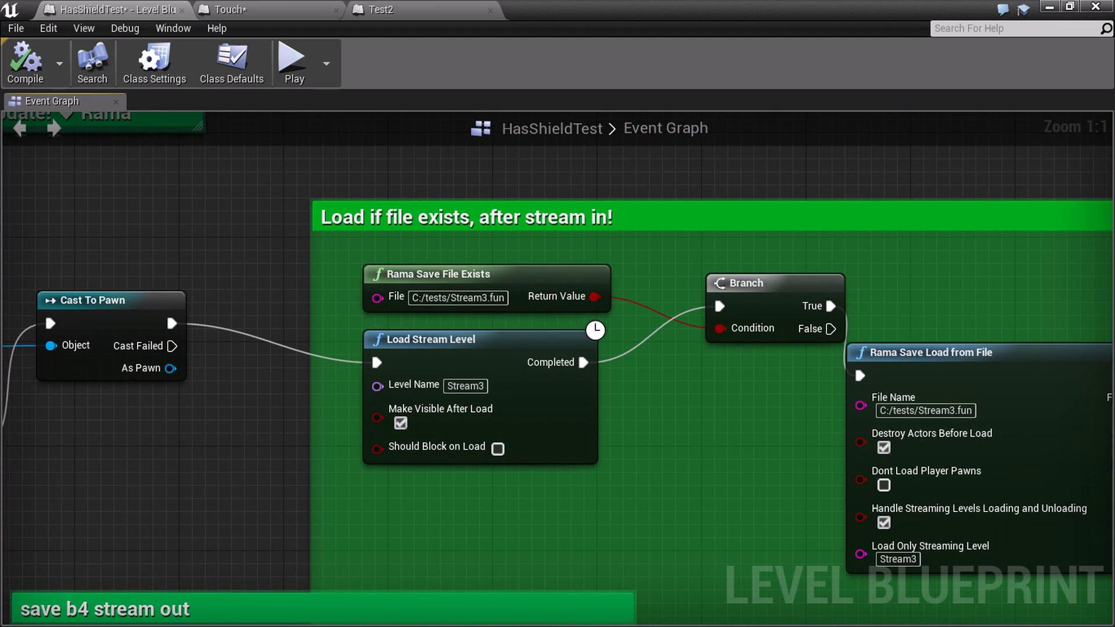
left_click_drag(523, 339, 523, 365)
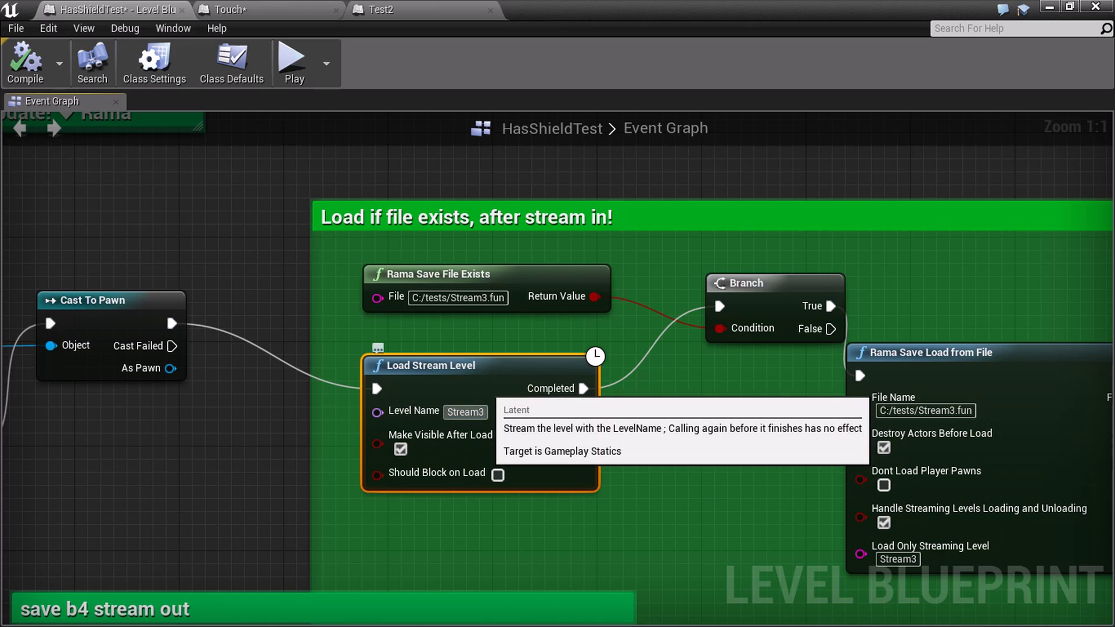
left_click(449, 412)
type("save1_")
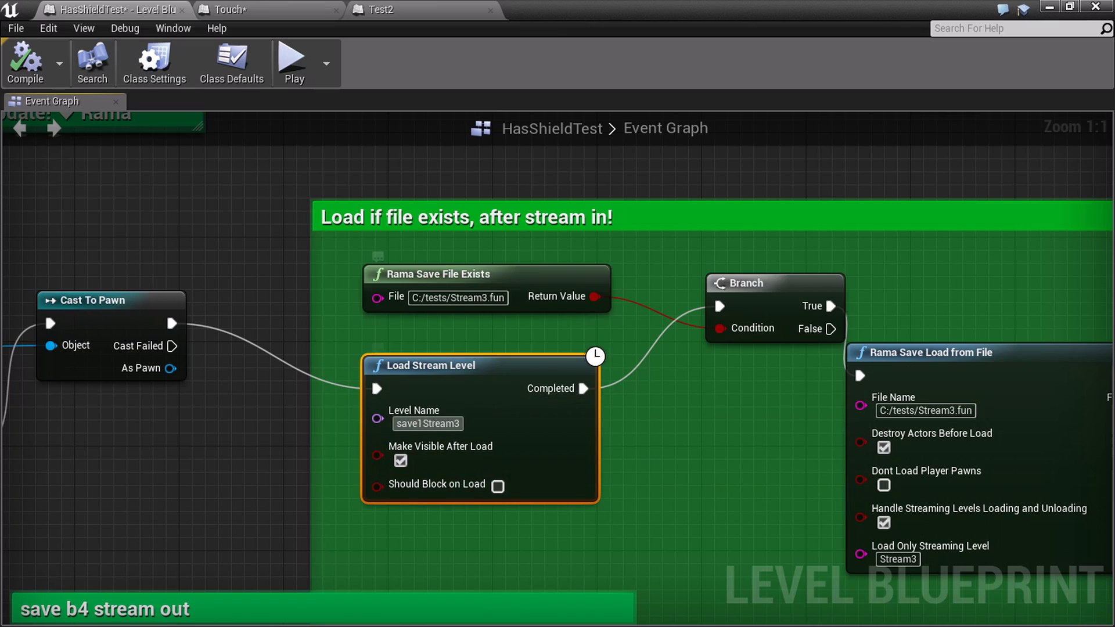
- Try the prefixes level1_ and save1_ on the file name in the Rama Save File Exists node, and remove them again
left_click(497, 299)
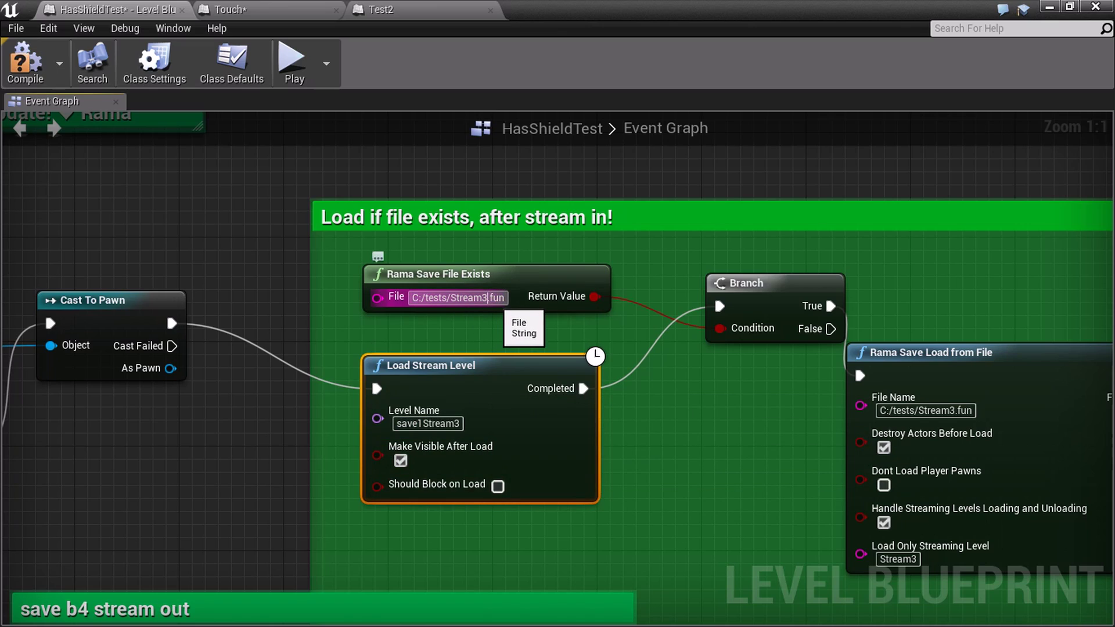
type("level1_")
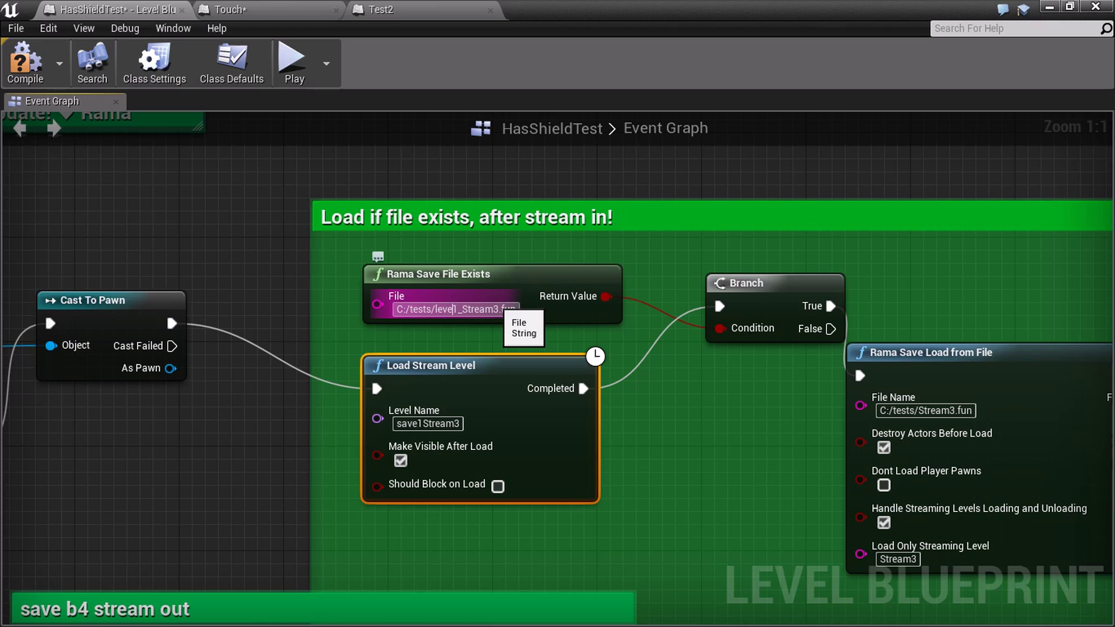
key("BackSpace")
key("BackSpace")
key("BackSpace")
key("BackSpace")
key("BackSpace")
type("save")
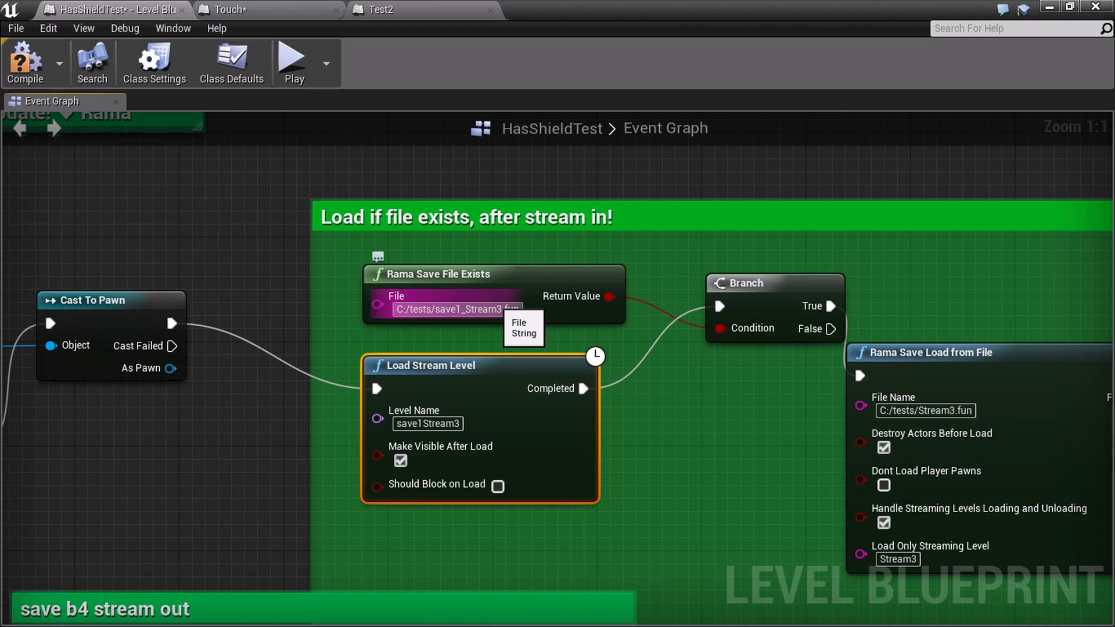
key("BackSpace")
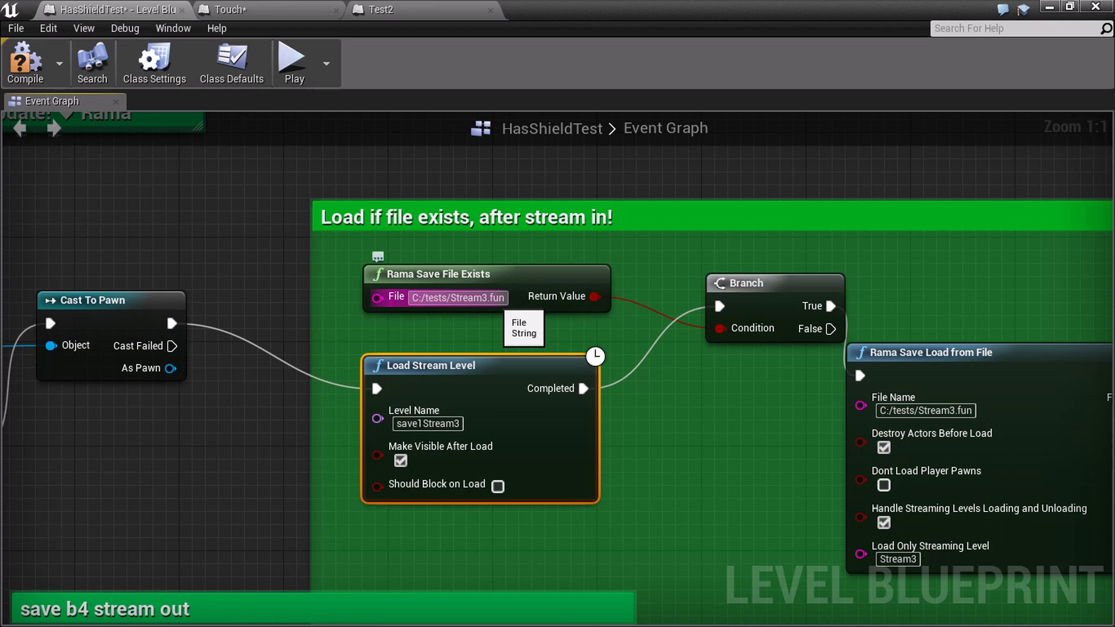
key("Return")
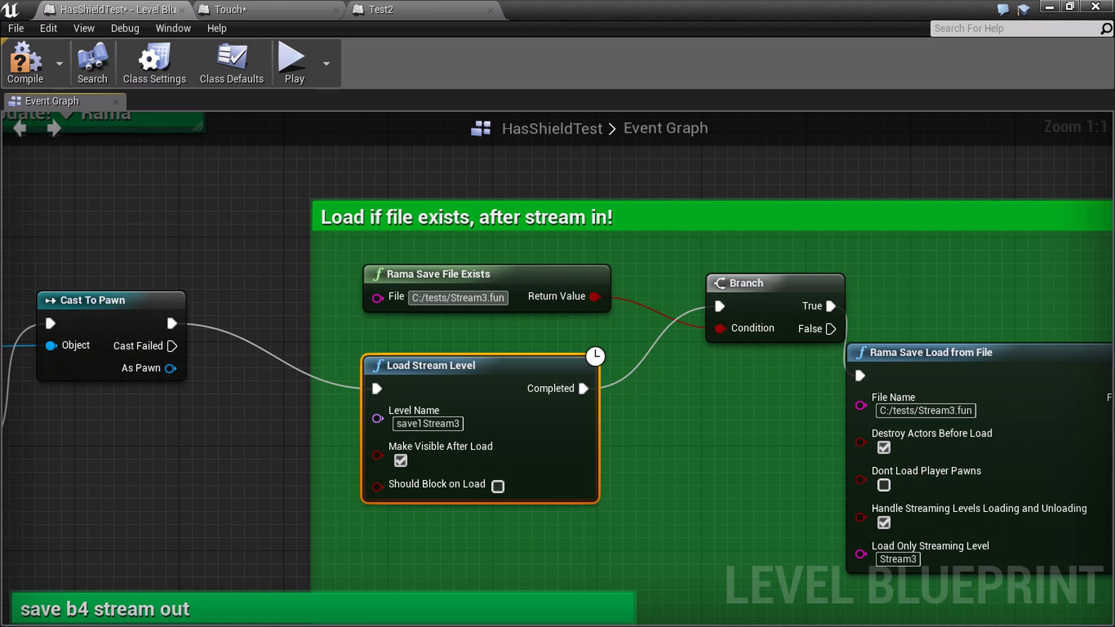
key("Escape")
- Nudge the Unload Stream Level node slightly right and down, and select the Rama Save Save to File node
scroll(672, 456, "down", 3)
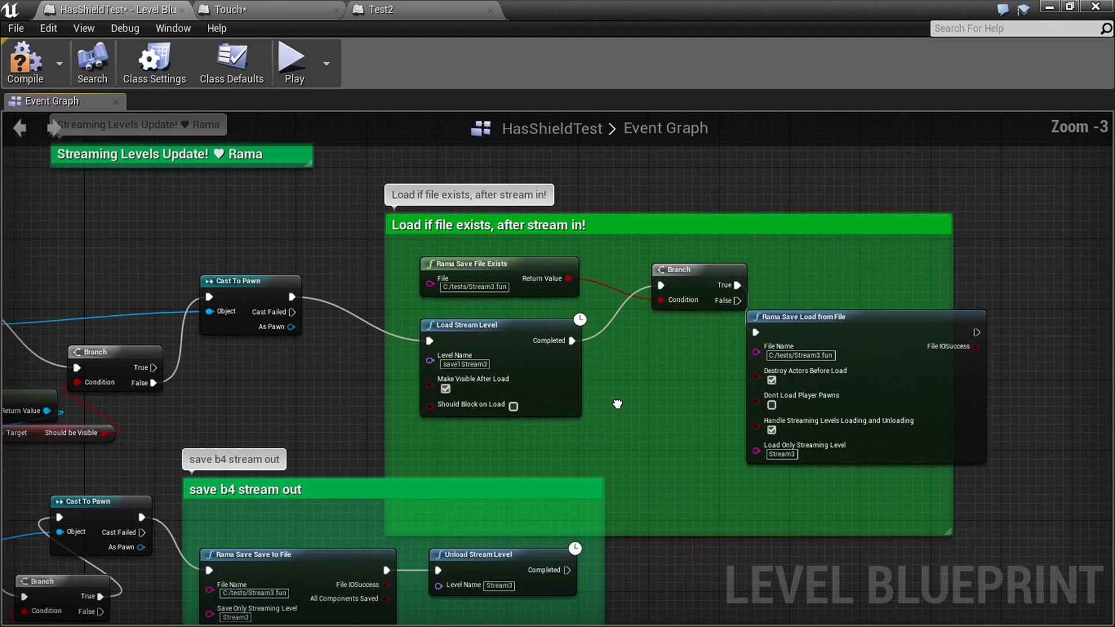
right_click_drag(617, 403, 556, 420)
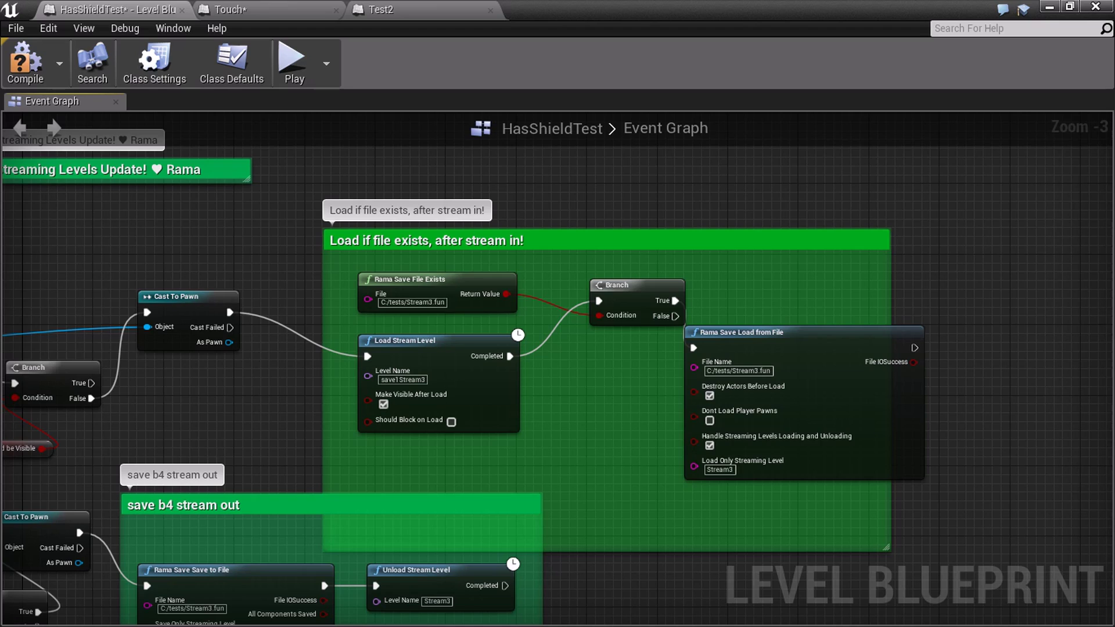
right_click_drag(420, 462, 475, 372)
left_click(499, 494)
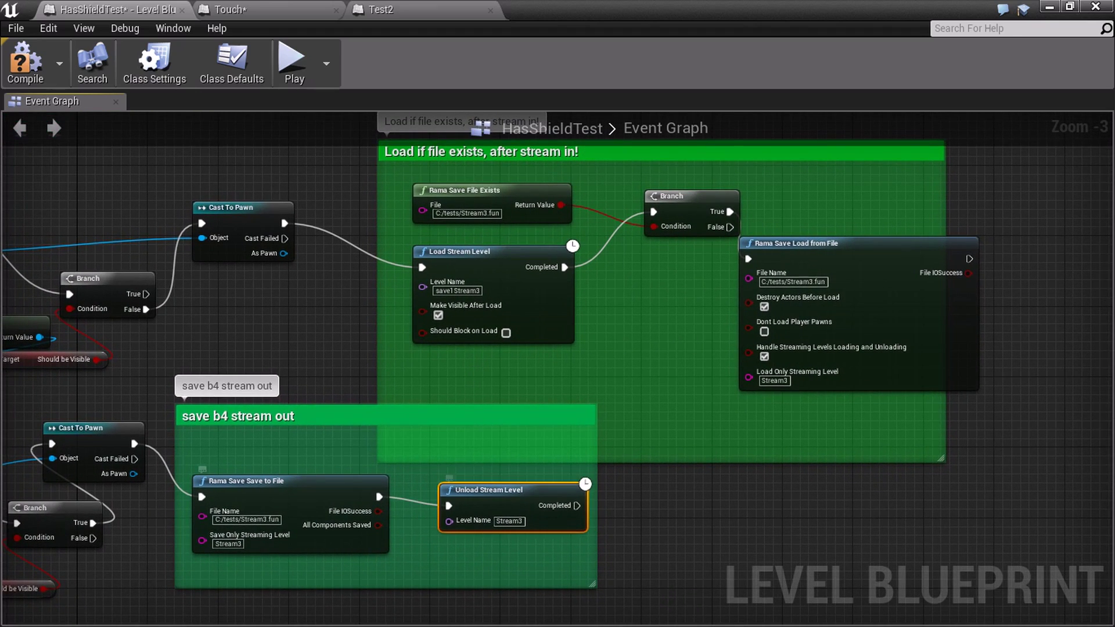
left_click(340, 492)
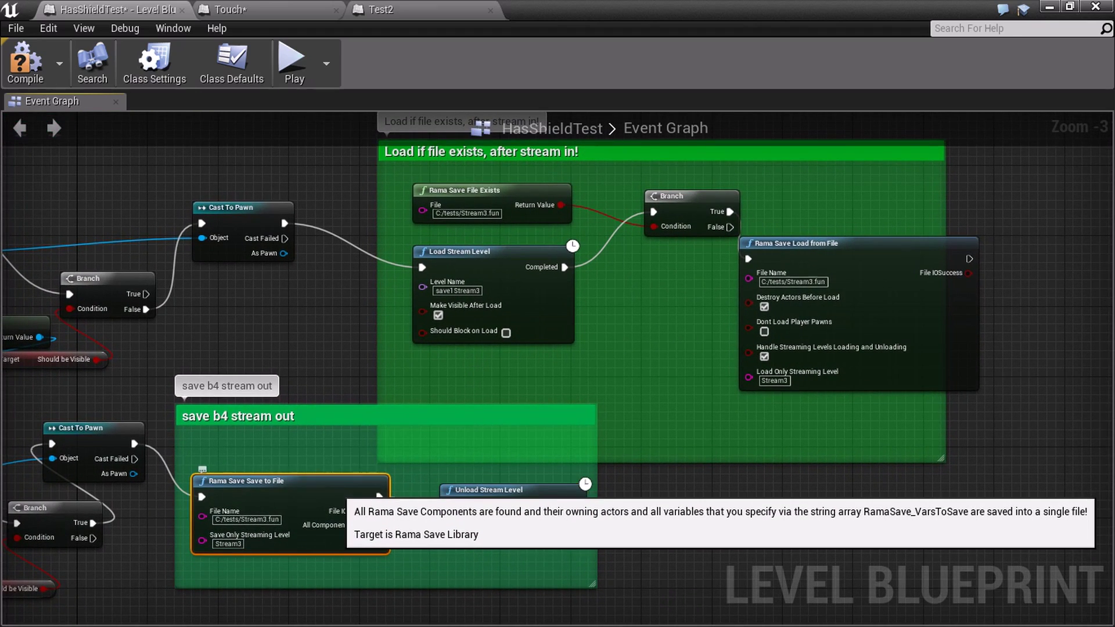
right_click_drag(473, 376, 450, 399)
right_click_drag(344, 299, 344, 350)
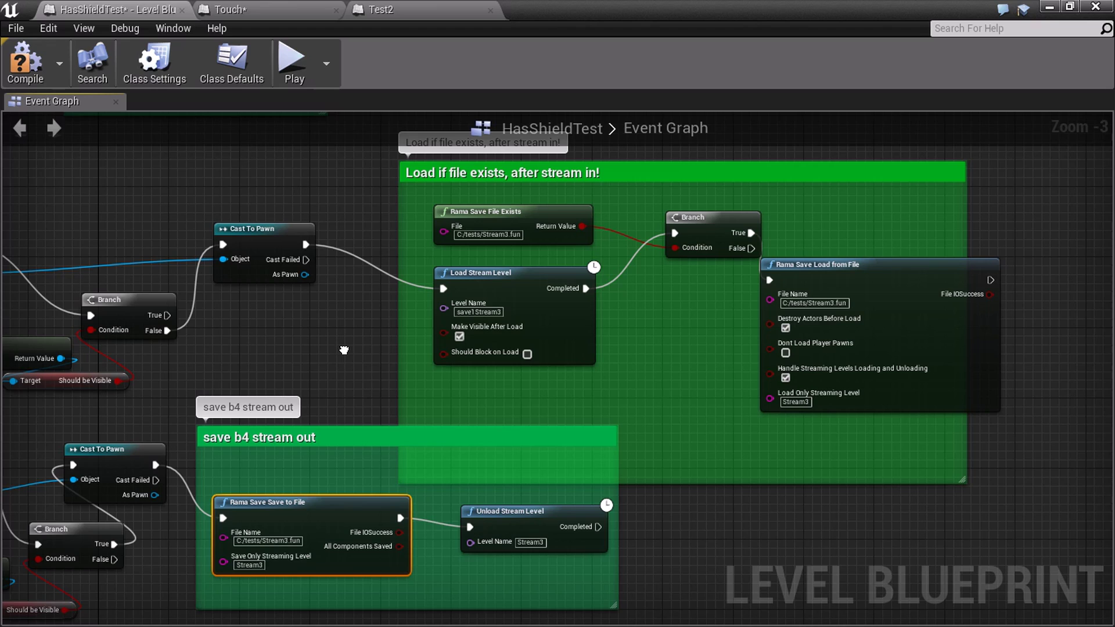
right_click_drag(344, 350, 321, 339)
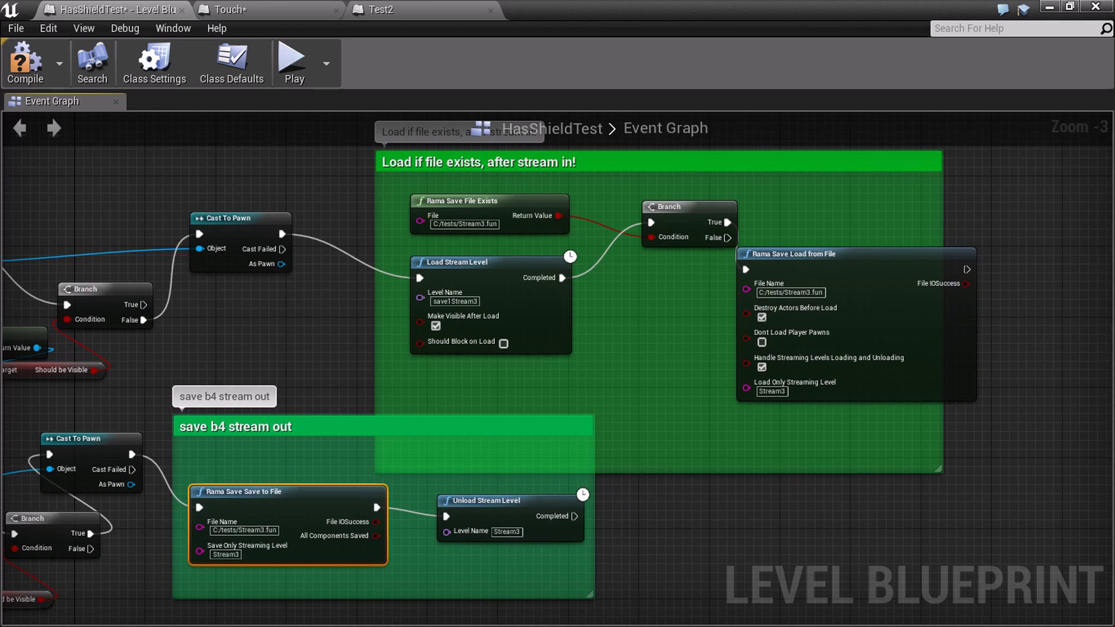
- Remove the save1 prefix from the Load Stream Level node so its Level Name reads Stream3
right_click_drag(594, 348, 448, 441)
scroll(448, 441, "up", 2)
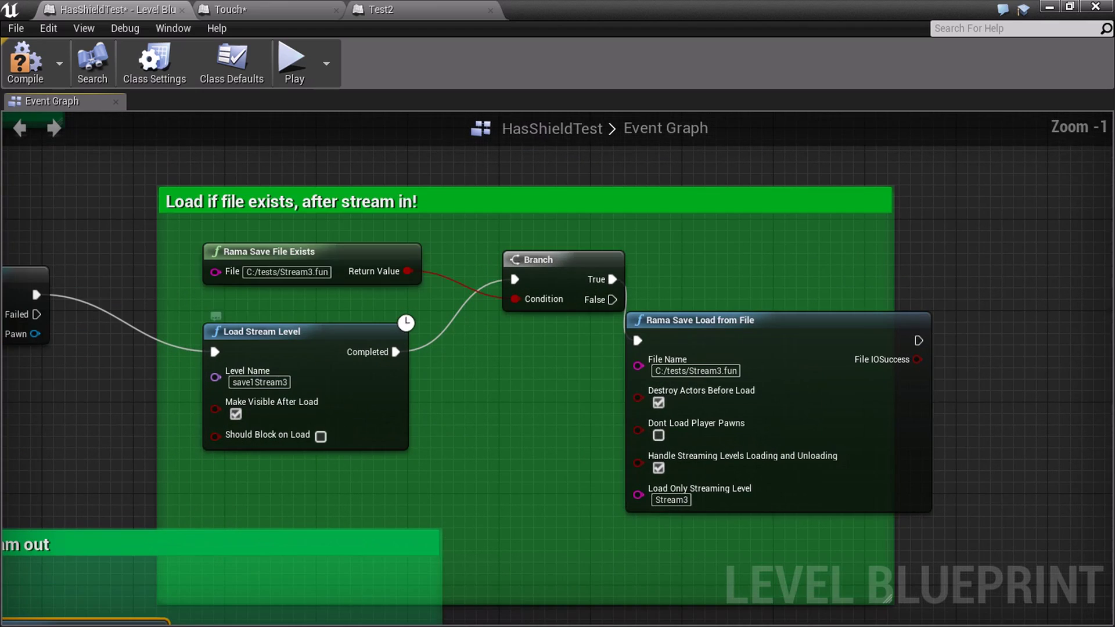
left_click(322, 349)
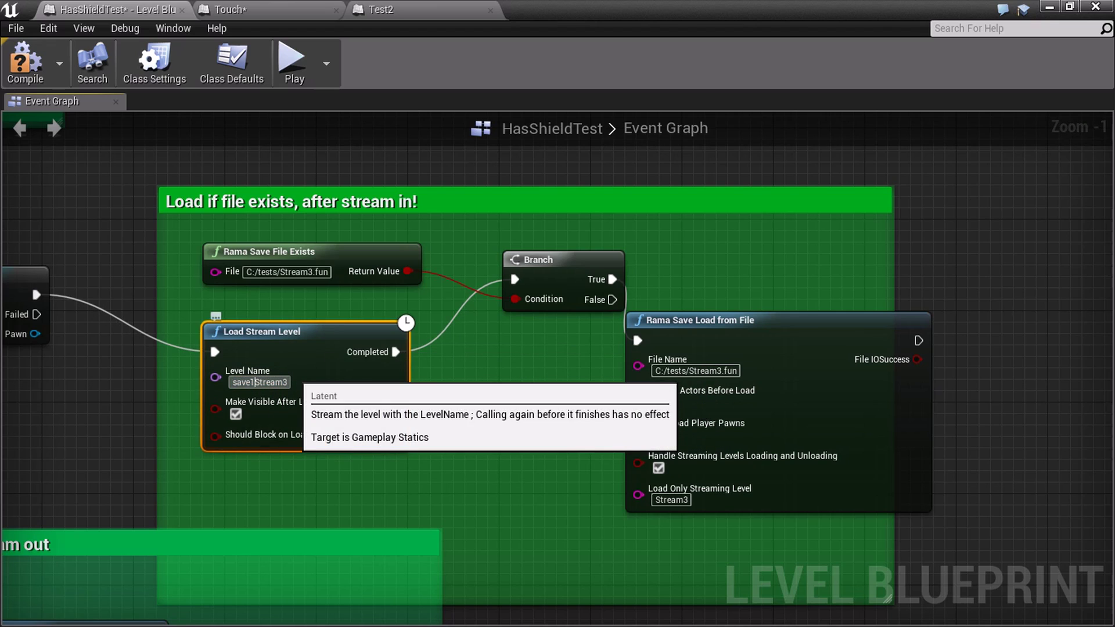
key("shift+Home")
key("BackSpace")
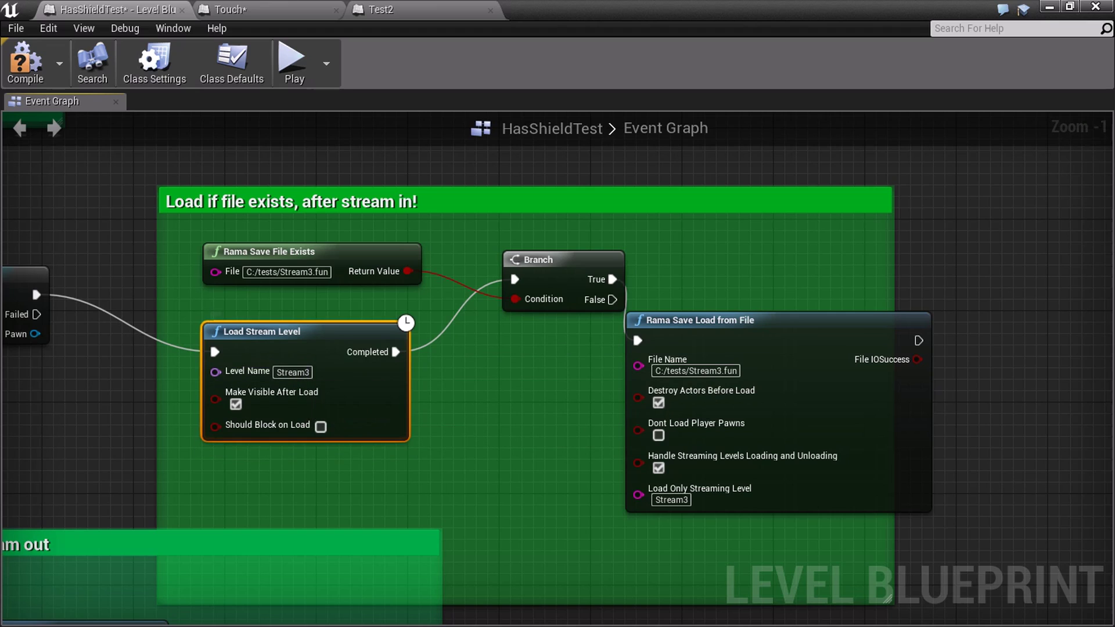
- Adjust the Load Stream Level node's height and shift the Rama Save Load from File node slightly right and up
right_click_drag(277, 372, 316, 382)
left_click_drag(341, 338, 330, 341)
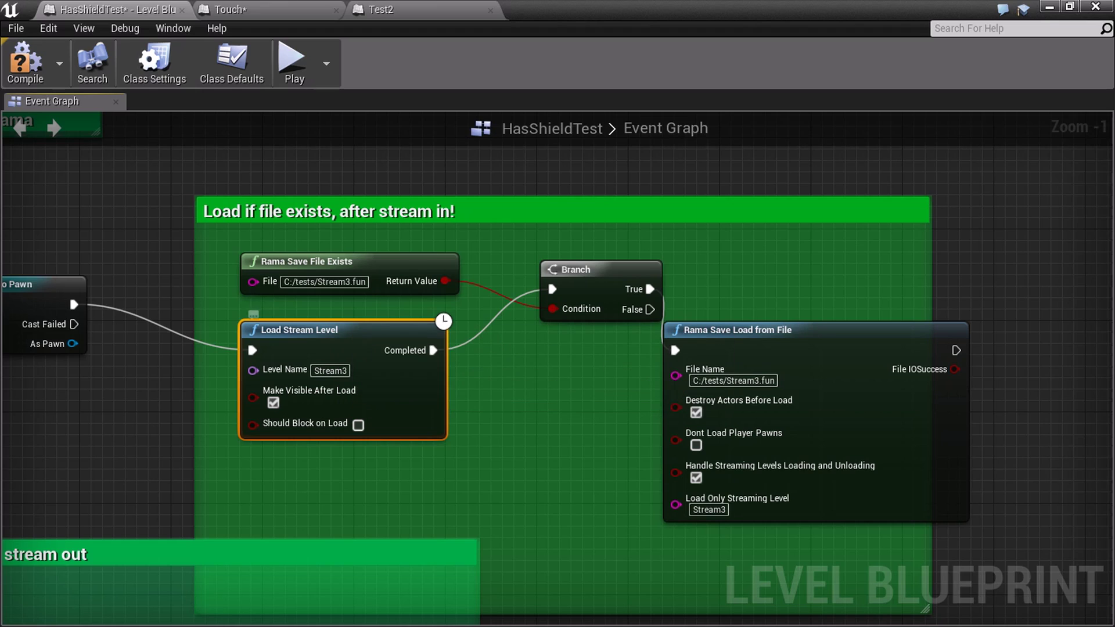
right_click_drag(329, 306, 384, 355)
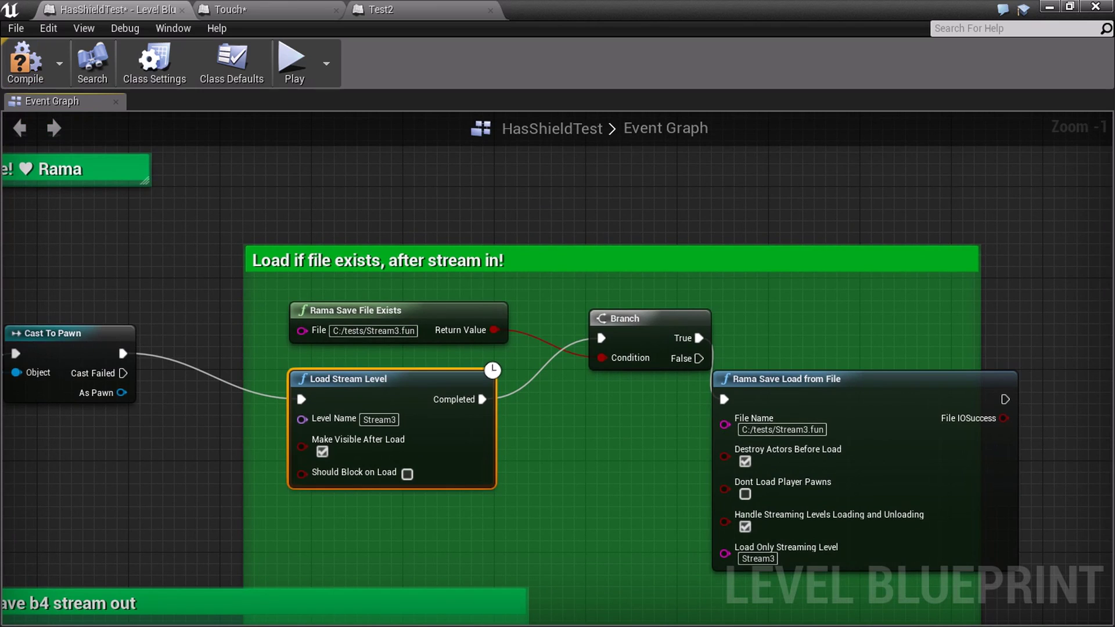
left_click_drag(778, 385, 800, 373)
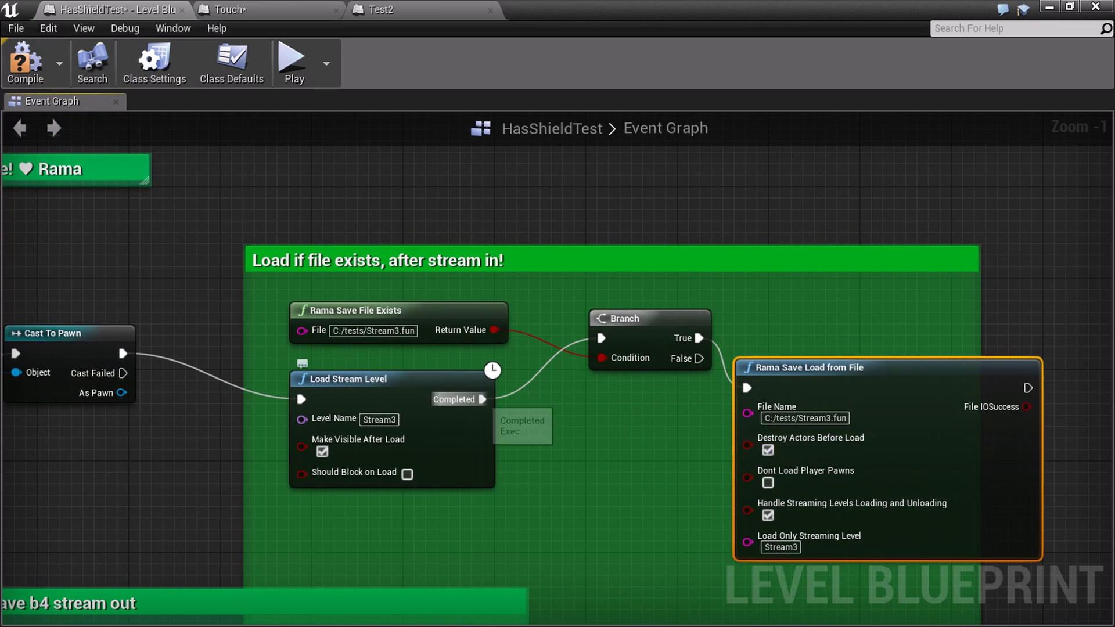
left_click_drag(455, 387, 456, 397)
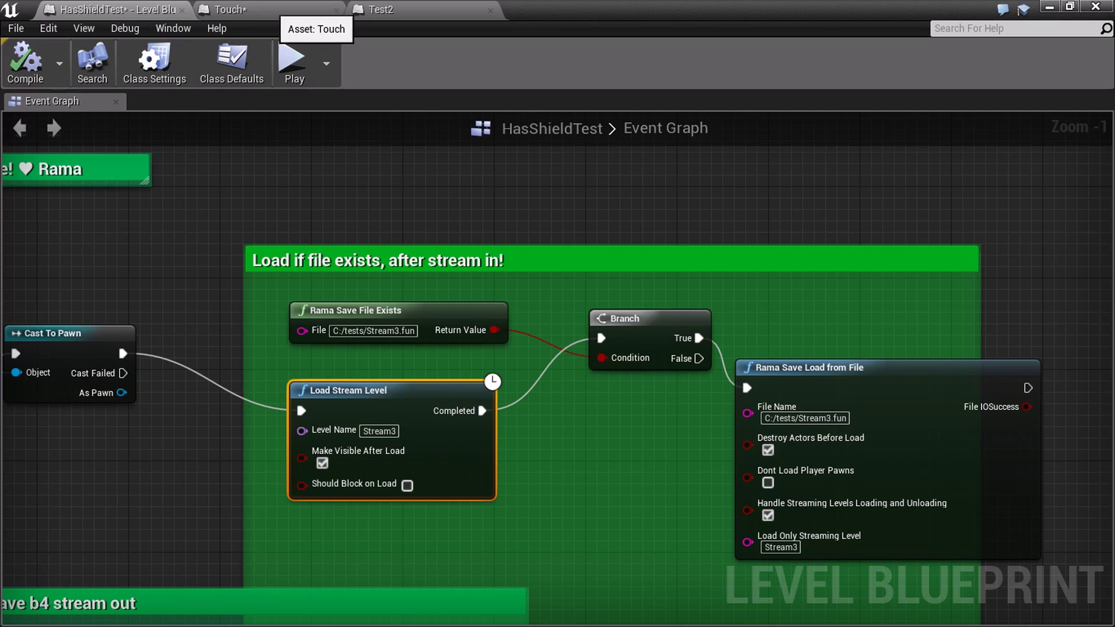
- Close the Touch blueprint and the HasShieldTest level blueprint to return to the level viewport
left_click(296, 9)
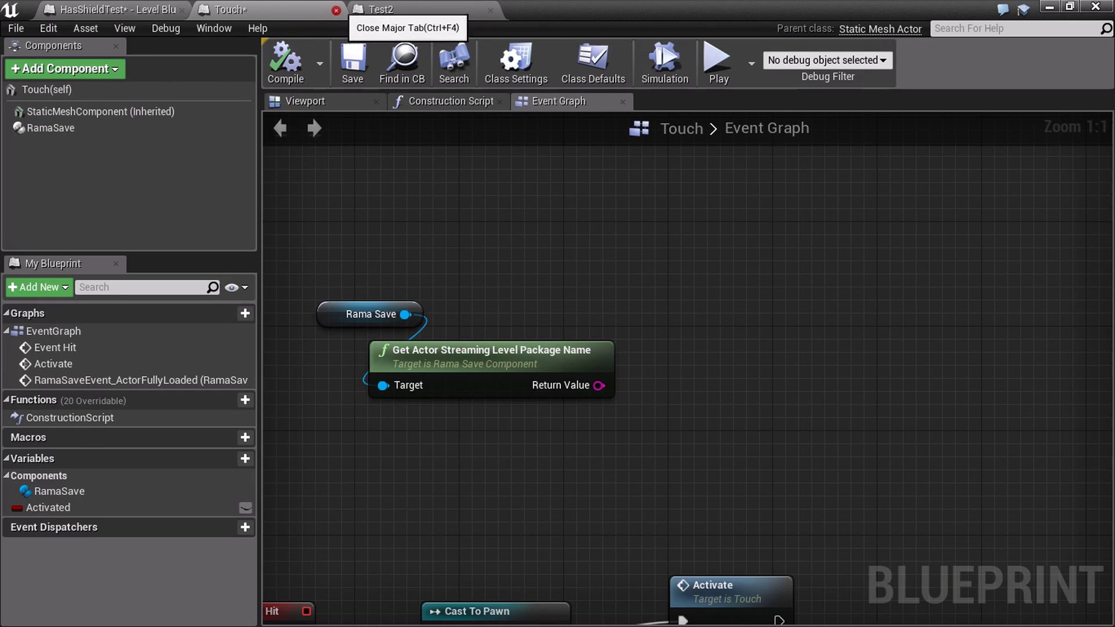
left_click(336, 10)
left_click(182, 10)
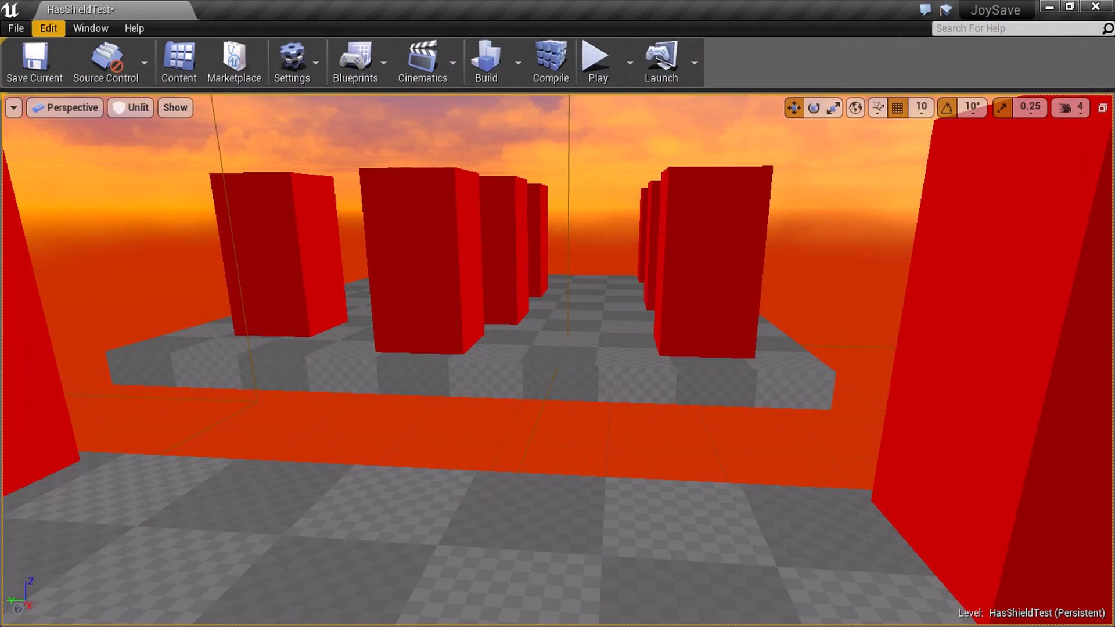
- Open the Stream3 level from the Maps folder, saving the pending HasShieldTest changes
left_click(16, 28)
left_click(61, 78)
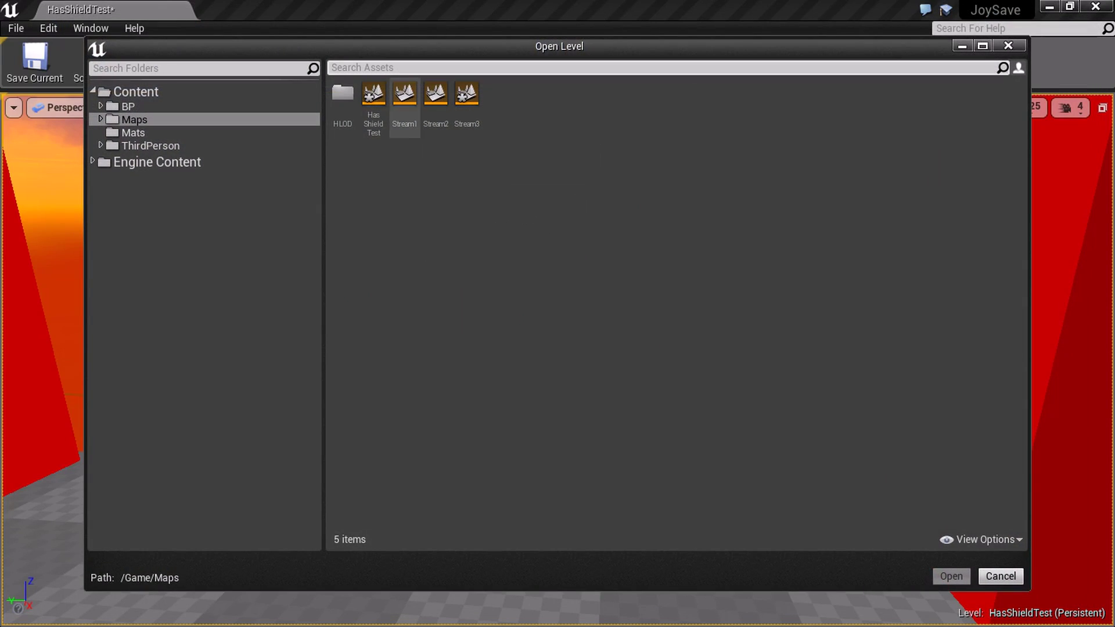
double_click(466, 99)
left_click(632, 468)
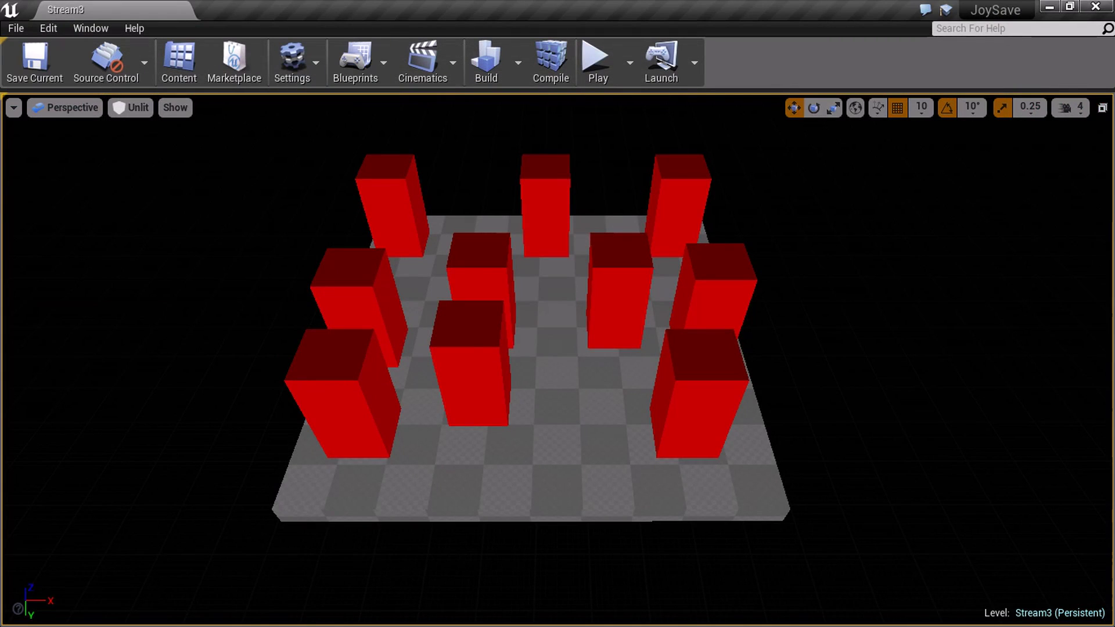
right_click_drag(557, 360, 578, 343)
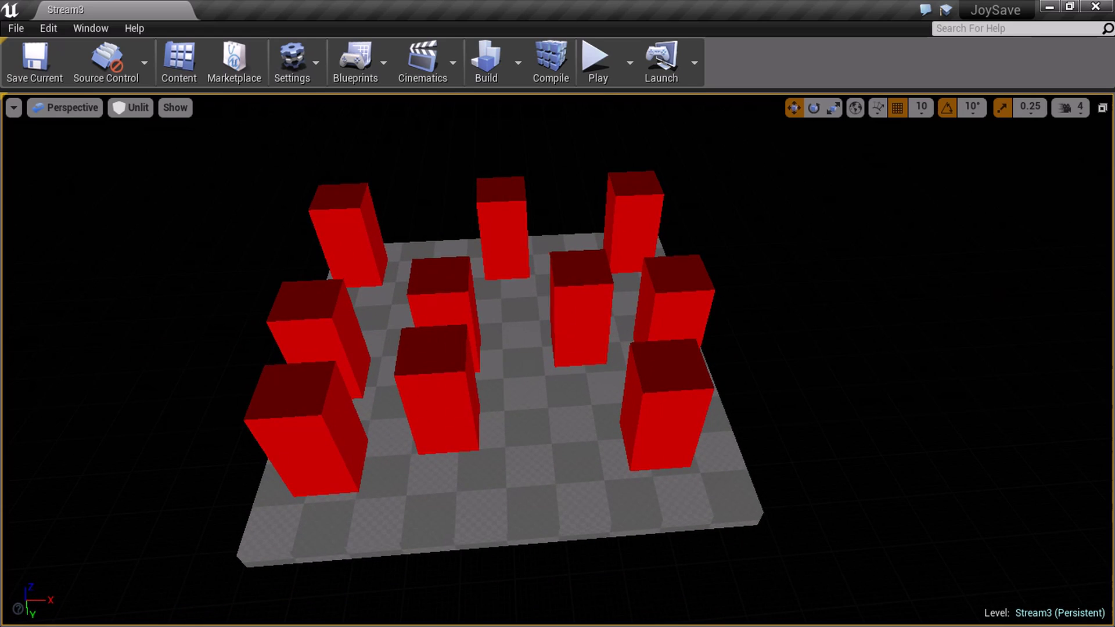
- Show the Details and inspect the RamaSave component's persistent unique ID on the Touch9 and Touch5 pillars
key("F4")
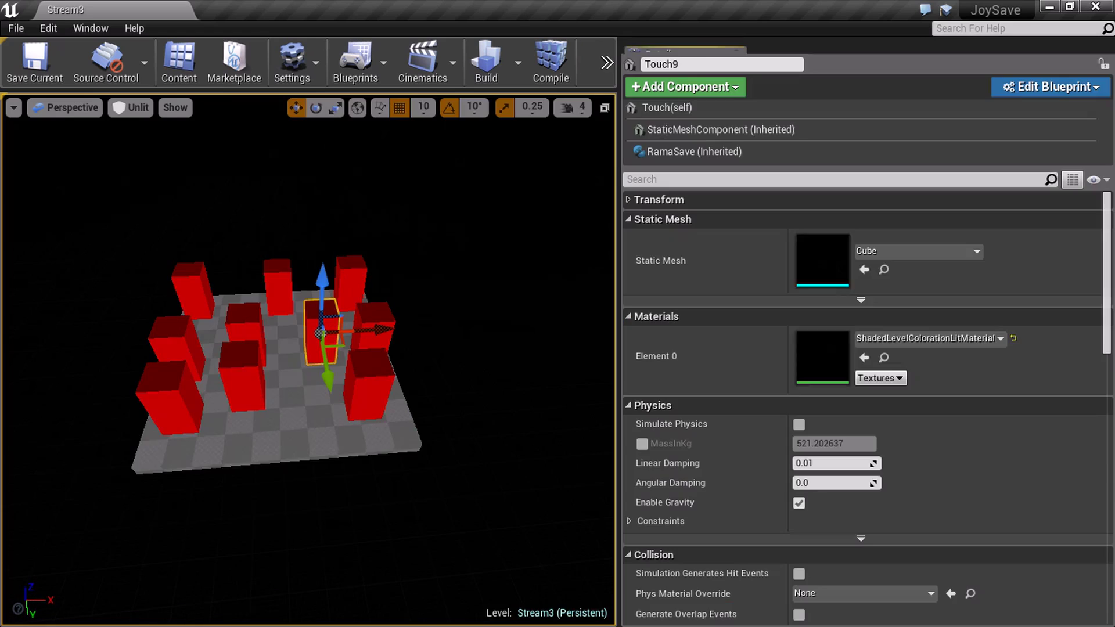
left_click(700, 153)
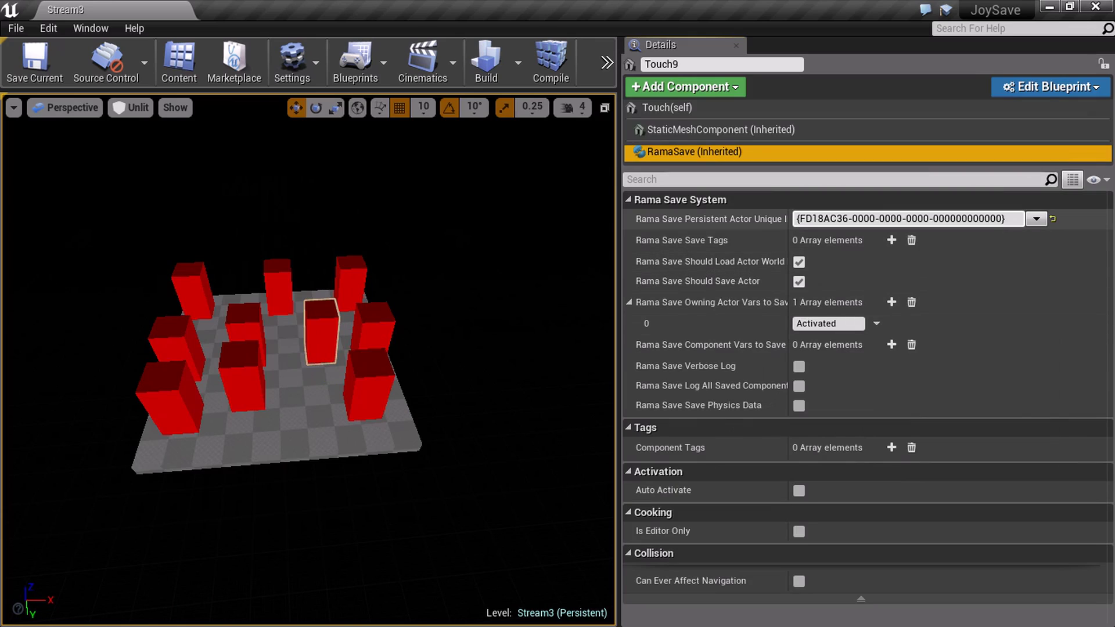
left_click(375, 329)
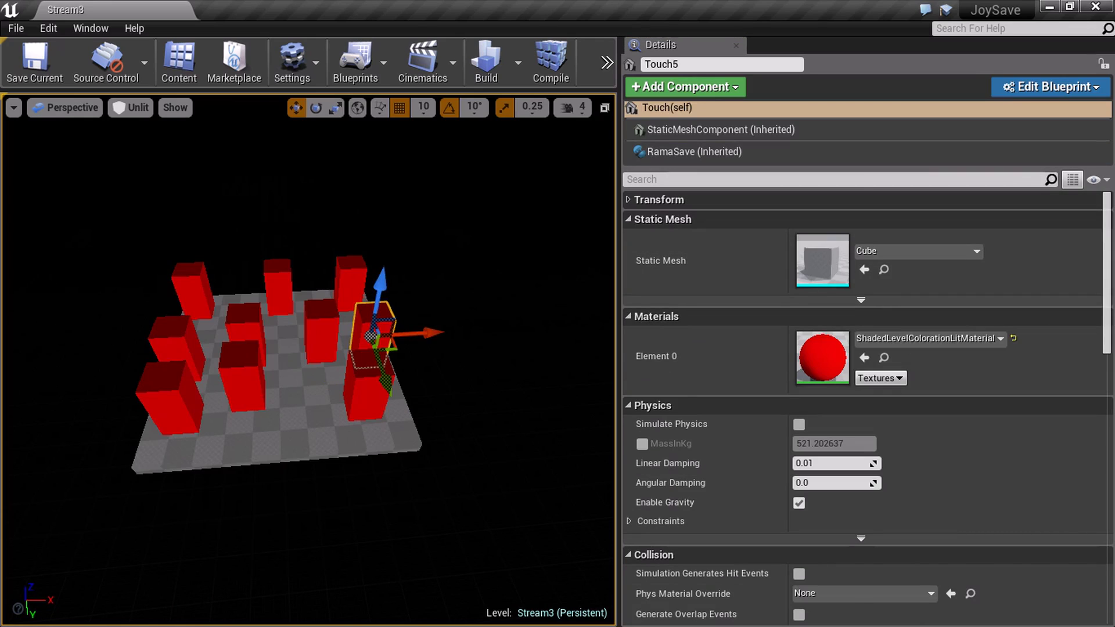
left_click(700, 153)
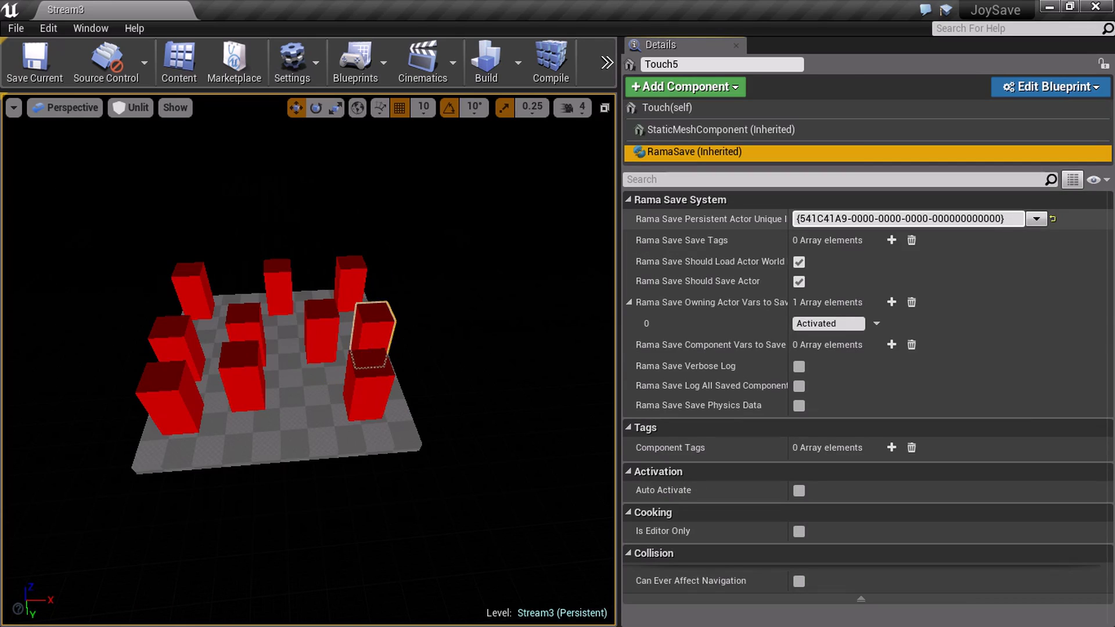
- Duplicate the middle pillar of the front row along the X axis, placing the copy before the row's rightmost pillar
right_click_drag(325, 360, 302, 357)
key("w")
left_click(237, 379)
left_click_drag(279, 387, 388, 393, "alt")
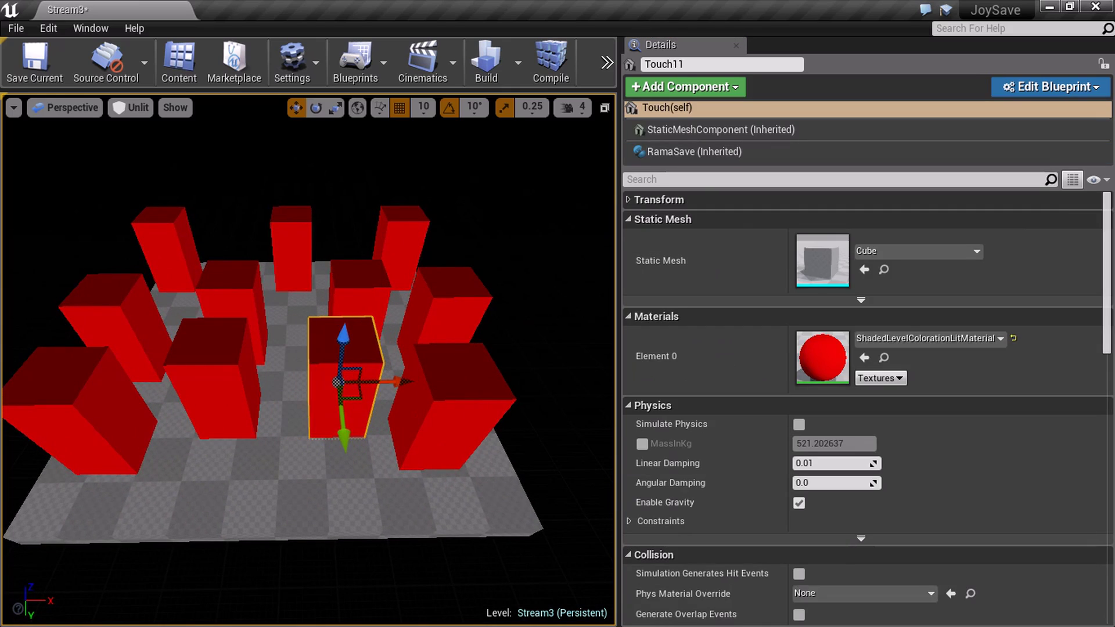
- Compare the RamaSave persistent unique IDs of the new pillar copy and its original
left_click(685, 151)
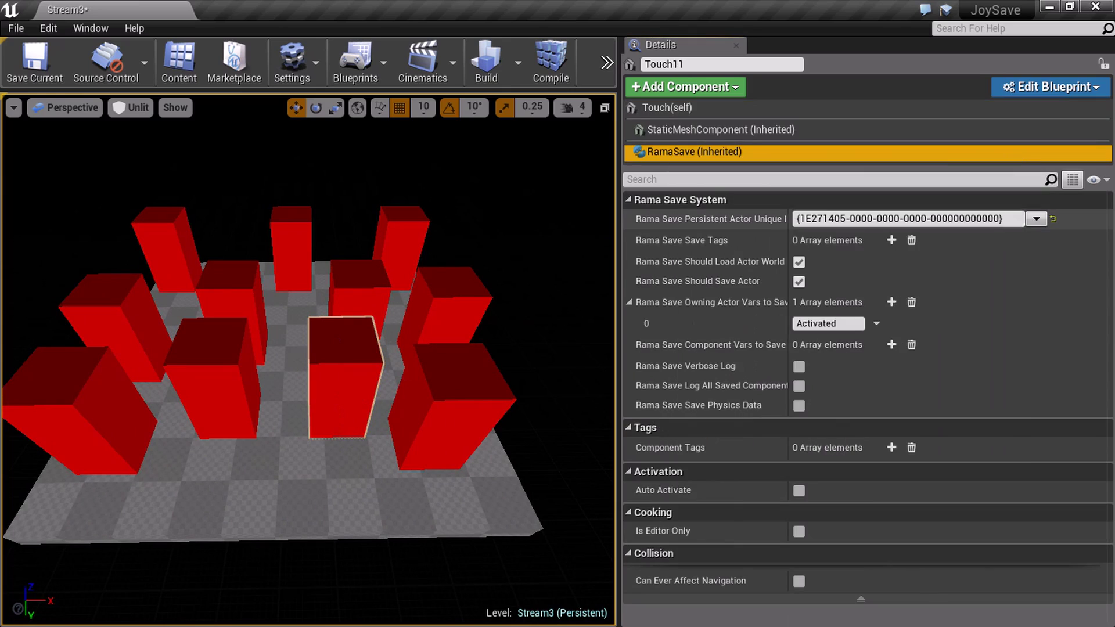
left_click(224, 386)
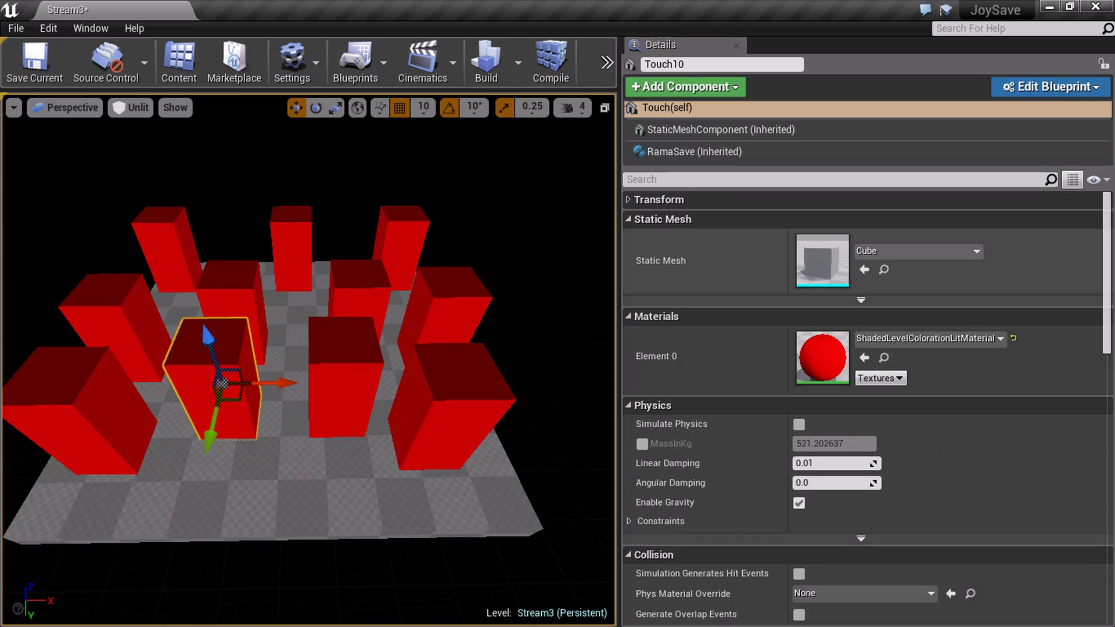
left_click(694, 152)
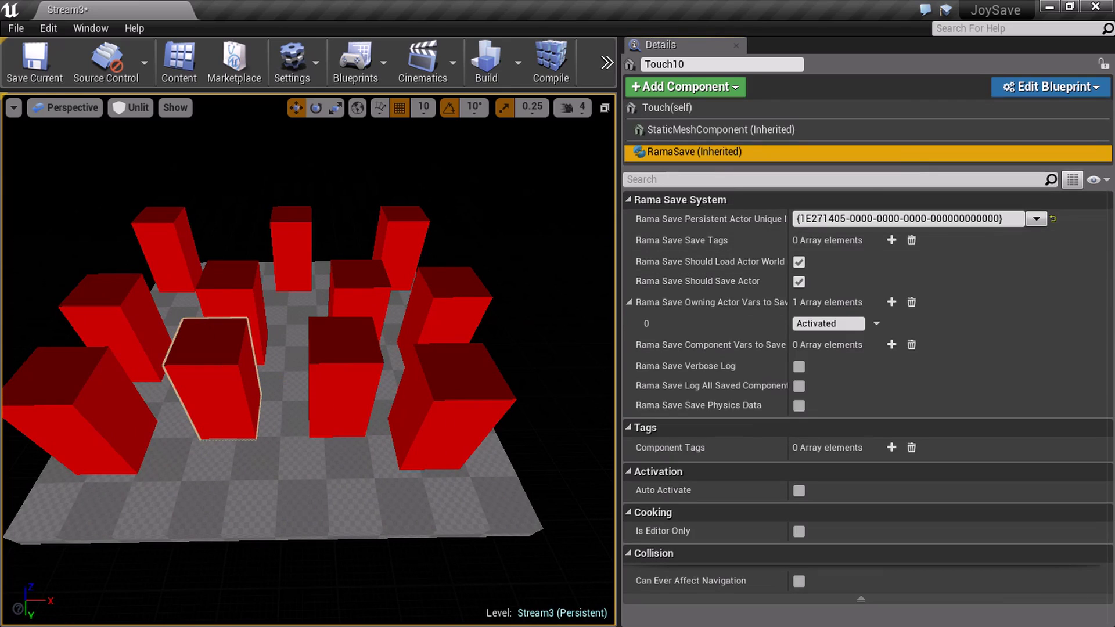
left_click(343, 387)
left_click(692, 152)
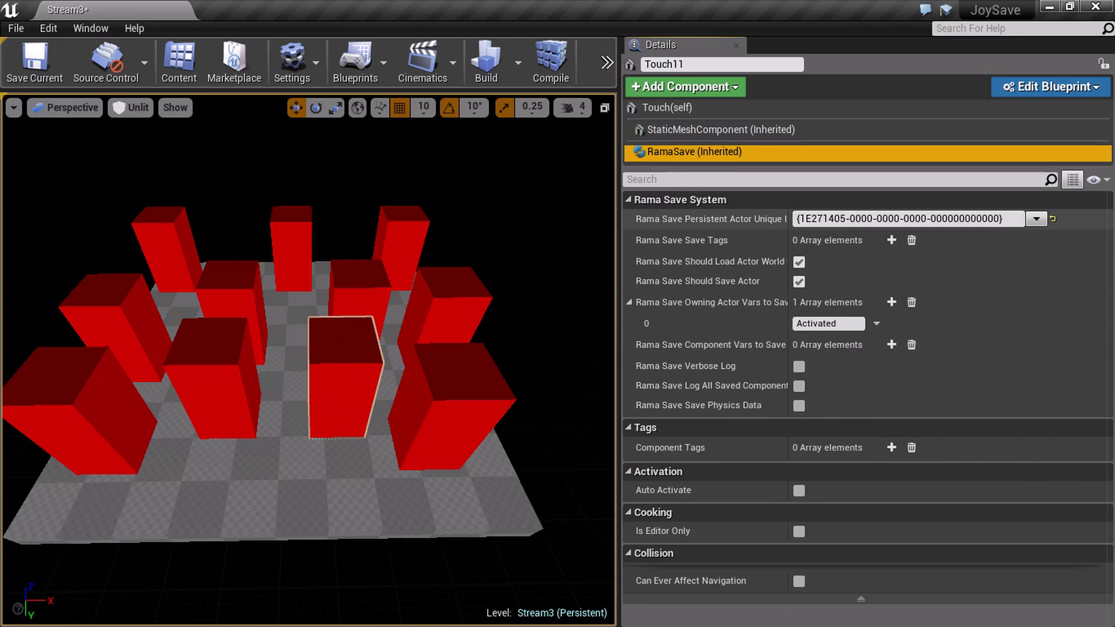
- Generate a new RamaSave persistent unique ID for the Touch11 copy and check it against the original Touch10 pillar's ID
left_click(1036, 219)
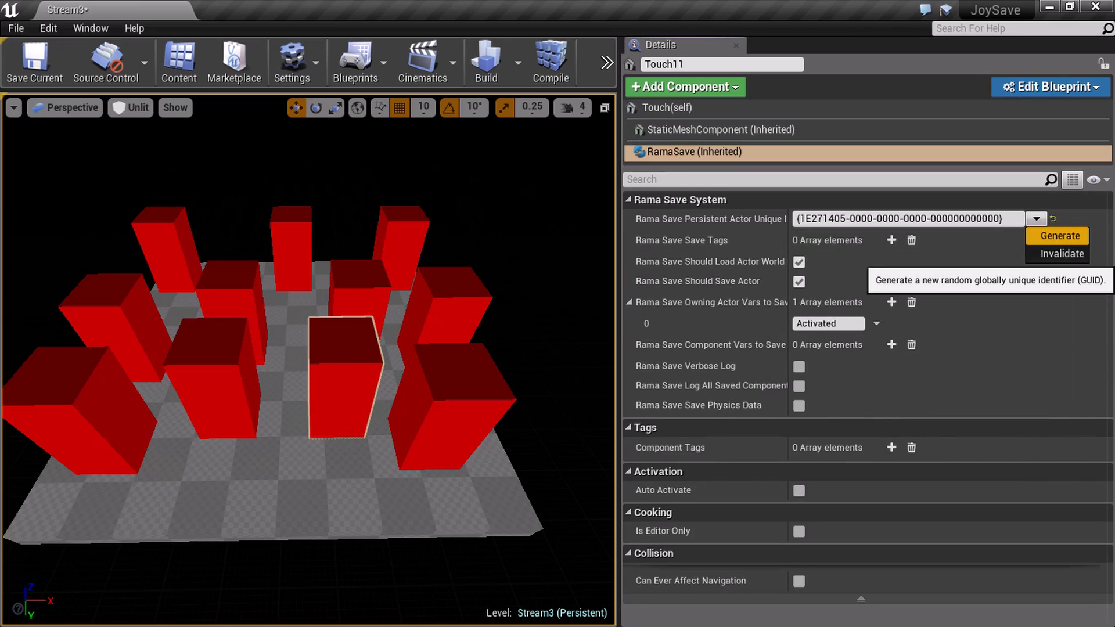
left_click(1061, 235)
left_click(216, 383)
left_click(720, 152)
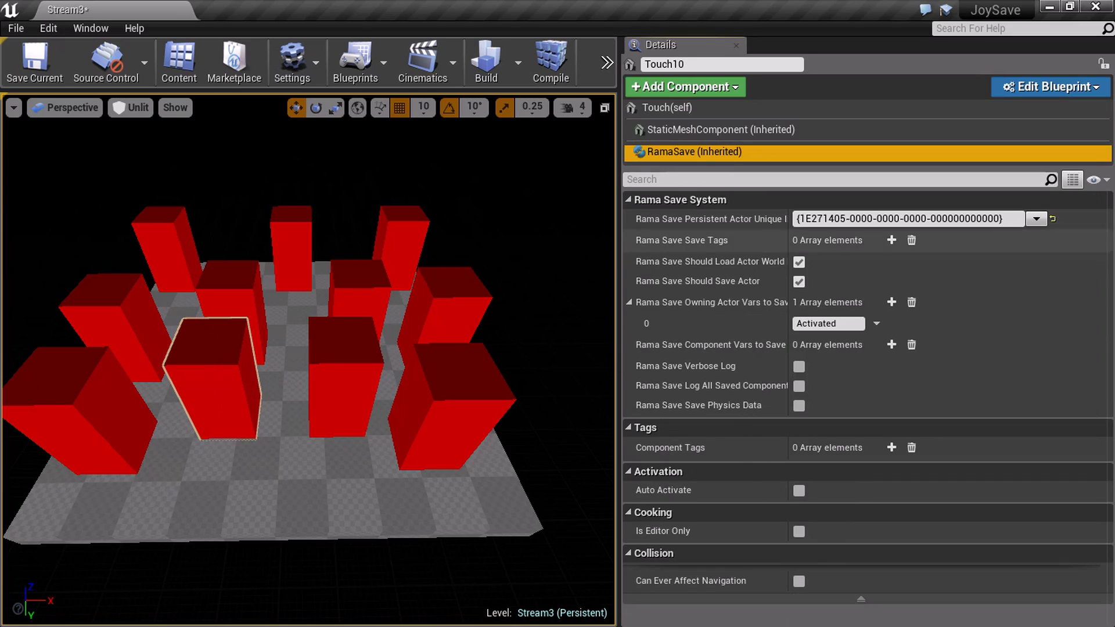
left_click(342, 353)
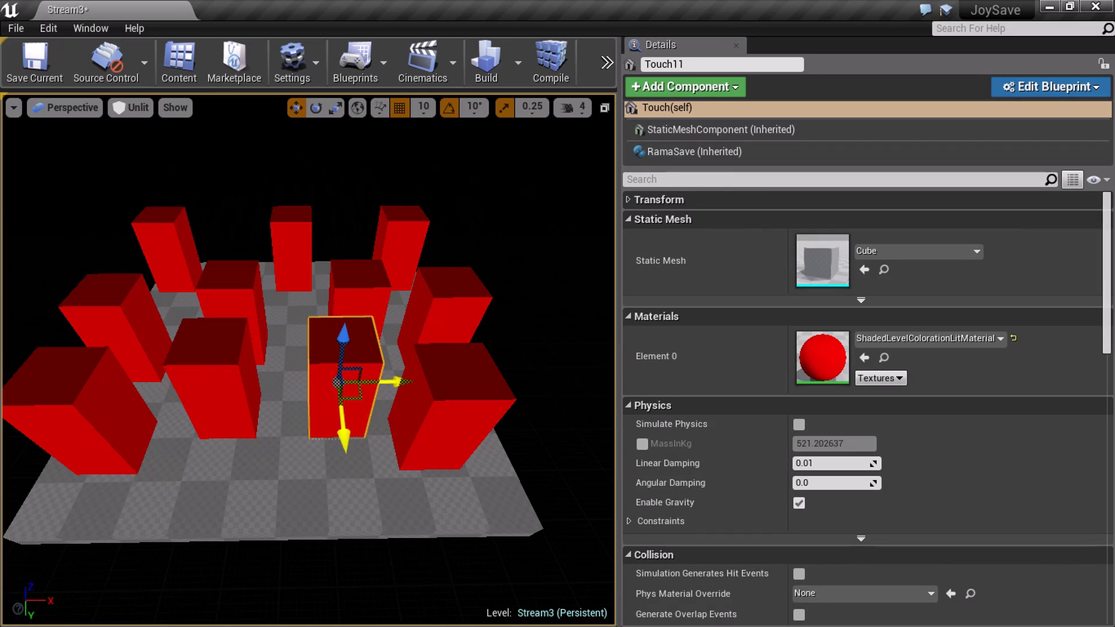
left_click(681, 152)
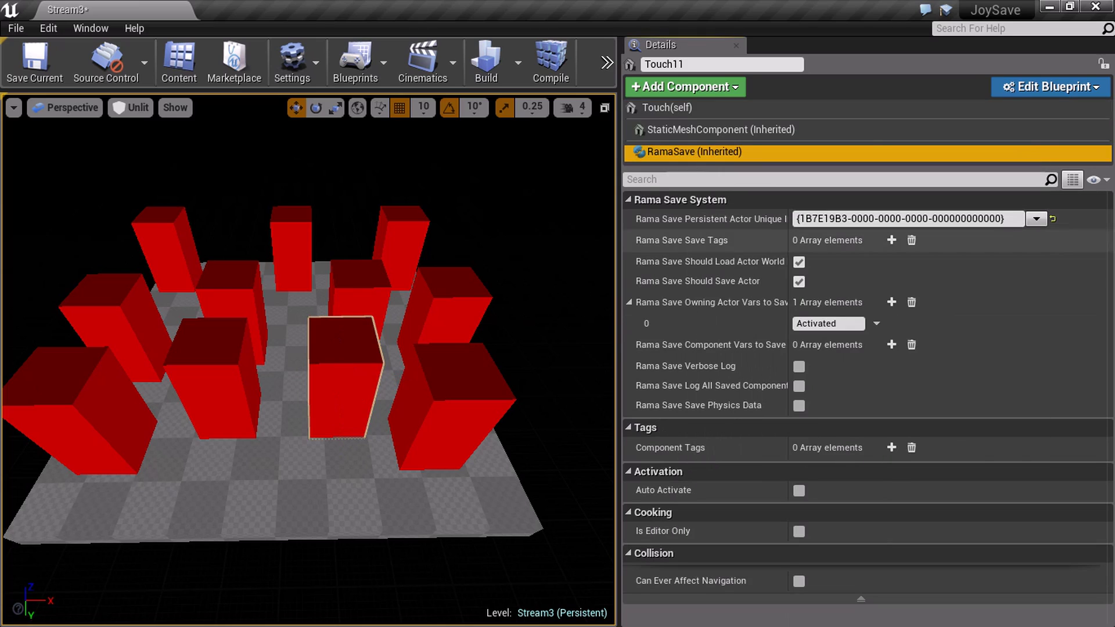
- Move the Touch11 pillar slightly back along the Y axis to 320 cm and select its root in the component list
left_click(346, 401)
mouse_move(348, 435)
left_mouse_down()
mouse_move(367, 510)
mouse_move(343, 419)
left_mouse_up()
left_click(683, 111)
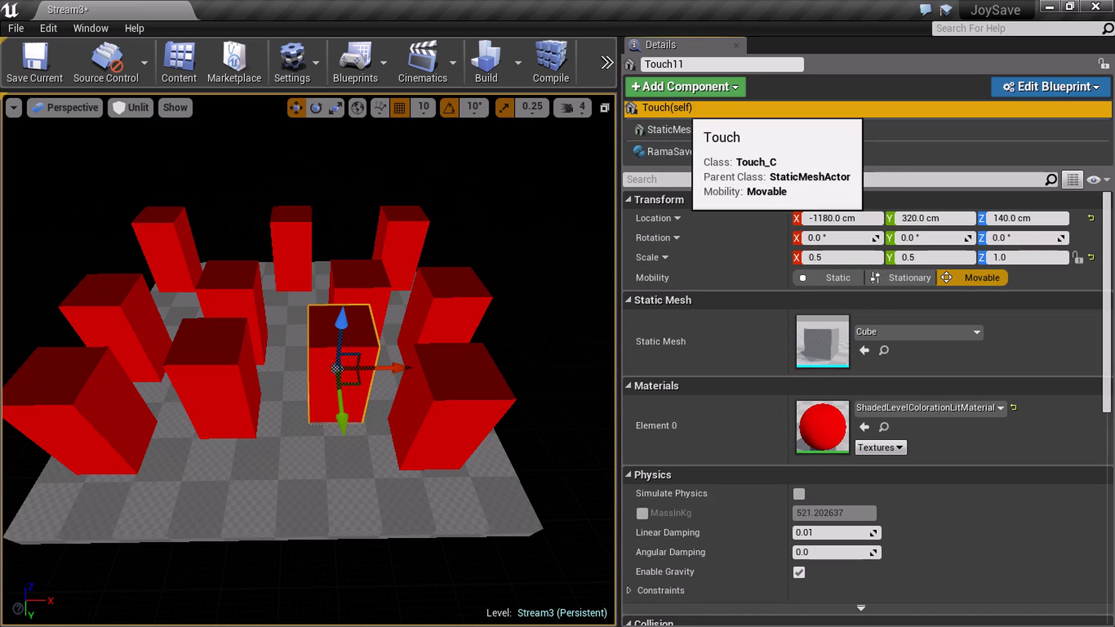
- Duplicate the Touch11 pillar toward the platform's front edge and compare the RamaSave unique IDs of both pillars
left_click_drag(343, 417, 366, 521, "alt")
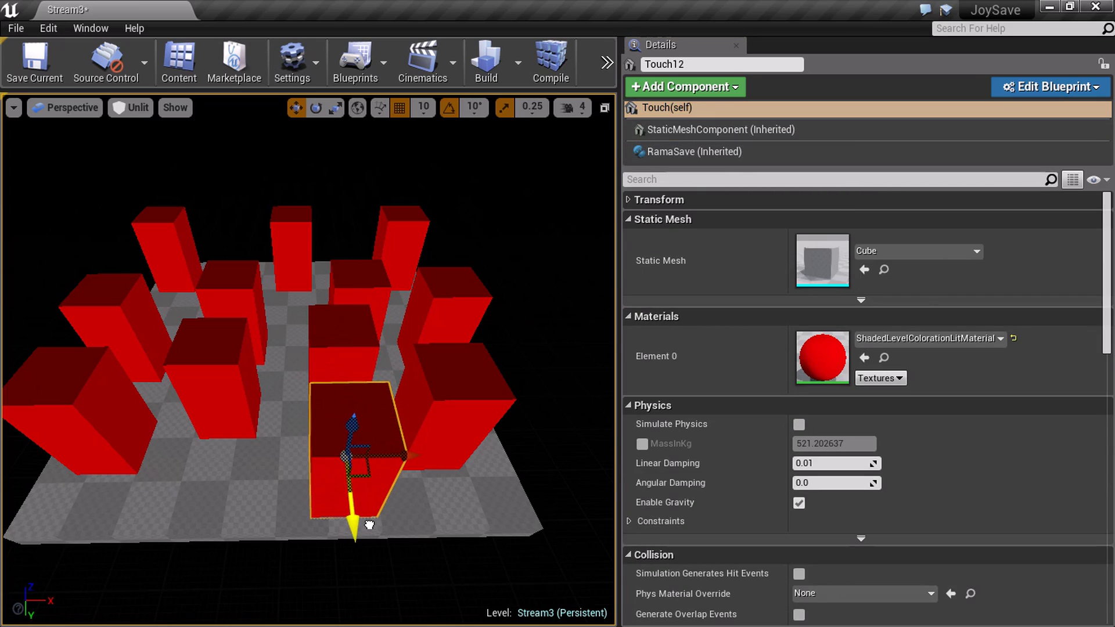
left_click(344, 348)
left_click(352, 473)
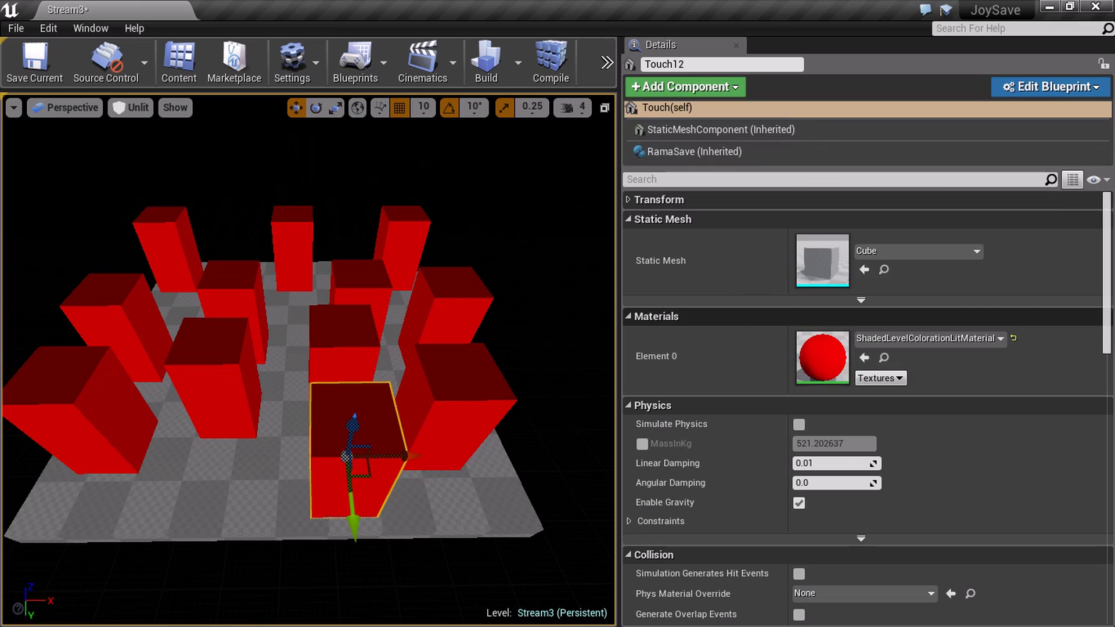
left_click(694, 152)
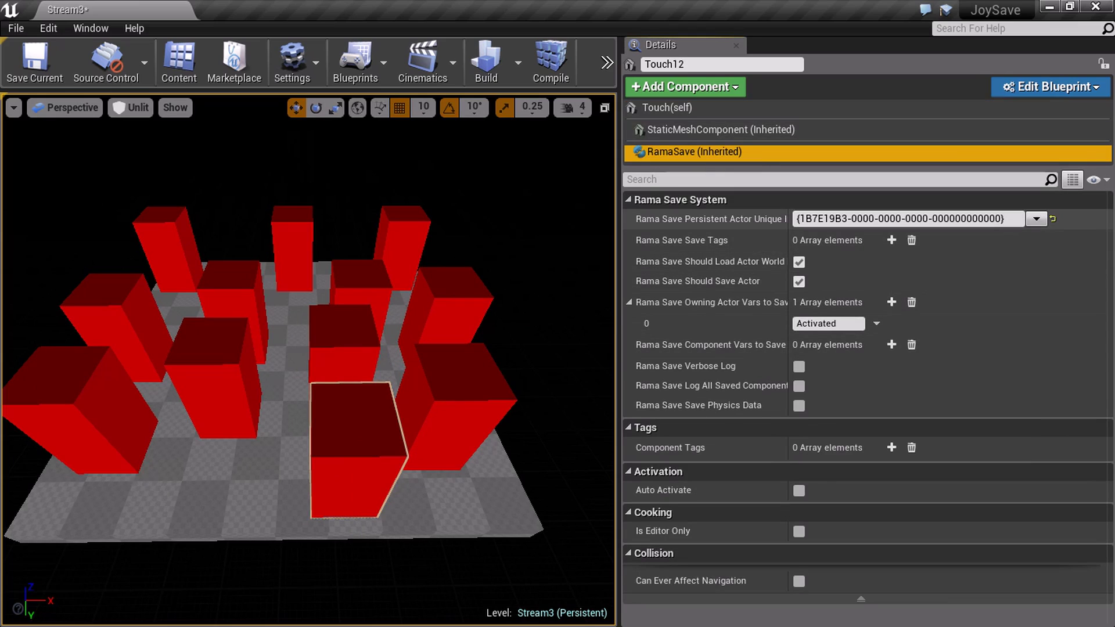
left_click(344, 354)
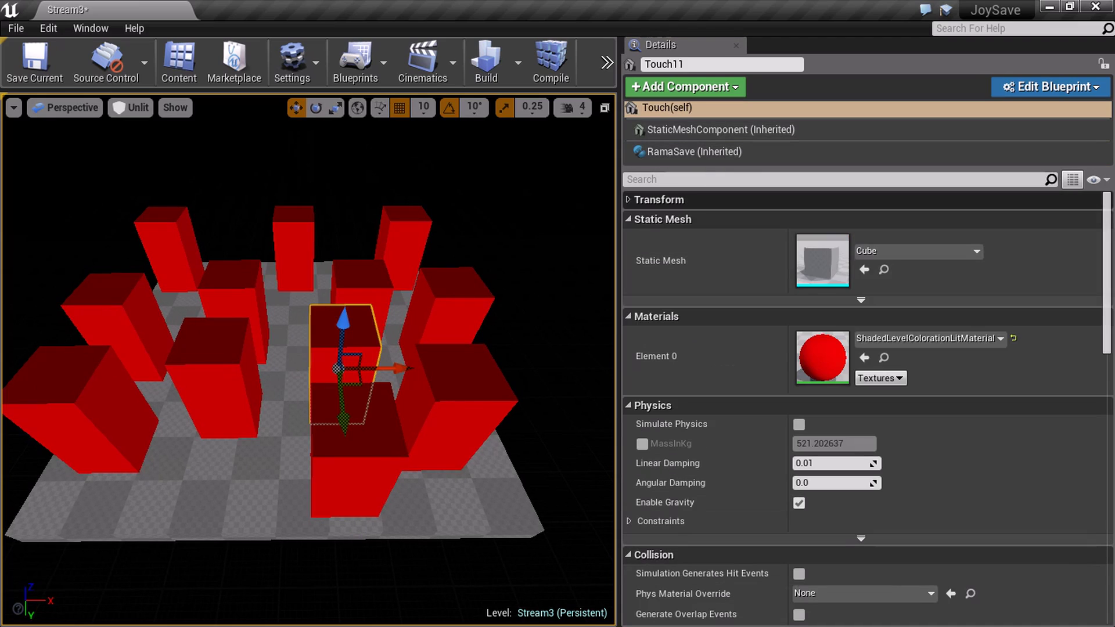
left_click(695, 152)
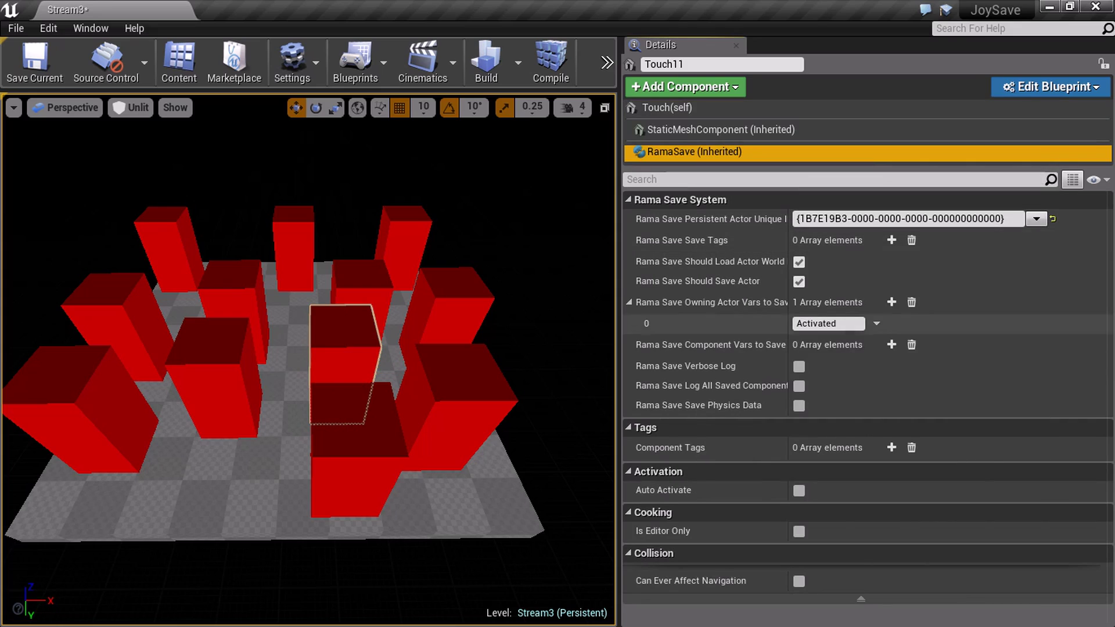
- Delete the duplicated Touch12 pillar at the platform's front edge
left_click(355, 446)
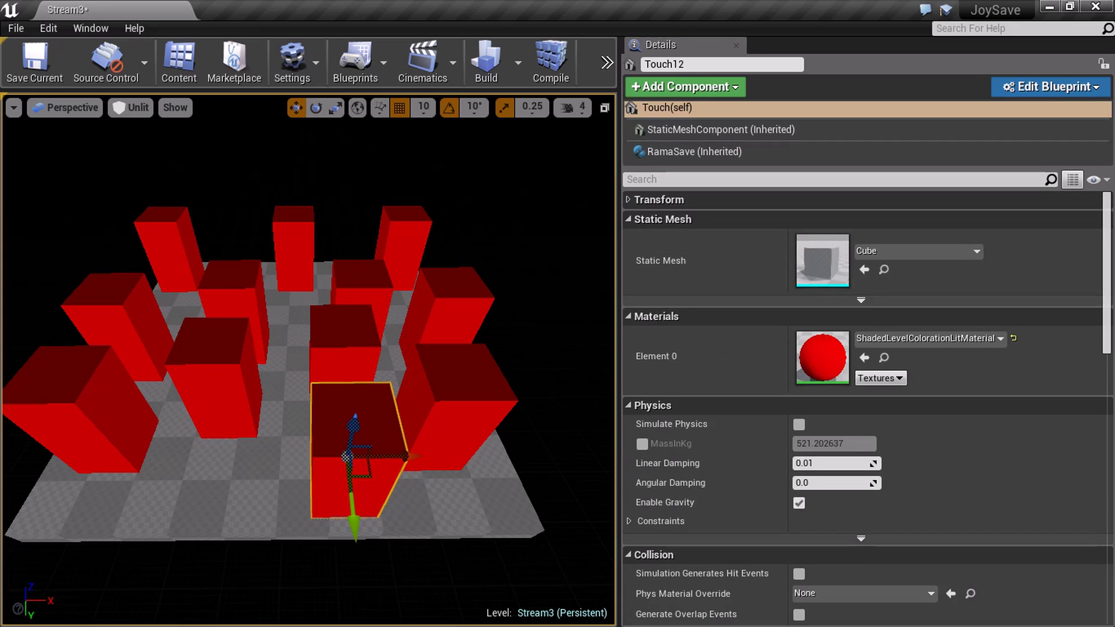
key("Escape")
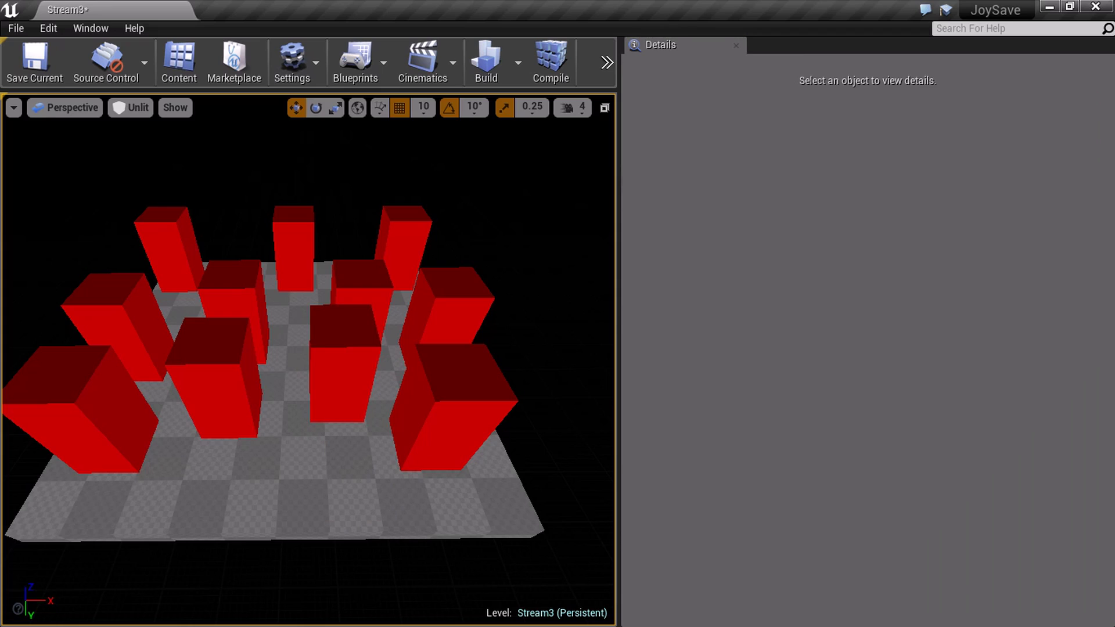
- Duplicate the front-right corner pillar toward the front edge and generate a new RamaSave unique ID for the copy
left_click(450, 416)
left_click_drag(458, 472, 479, 530, "alt")
left_click(694, 152)
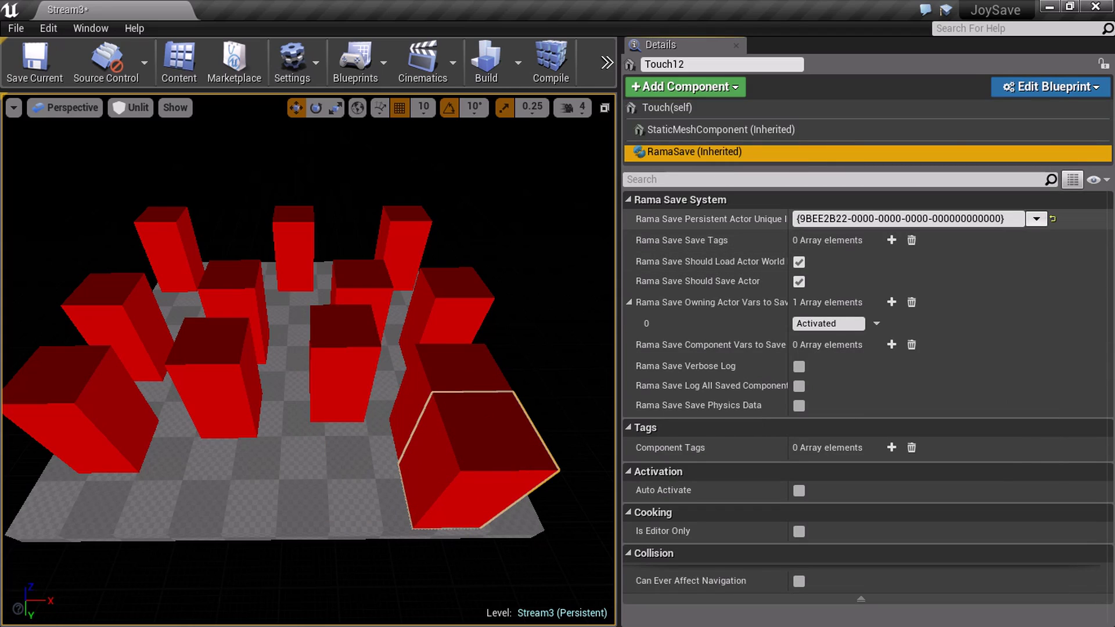
left_click(1036, 218)
left_click(1054, 230)
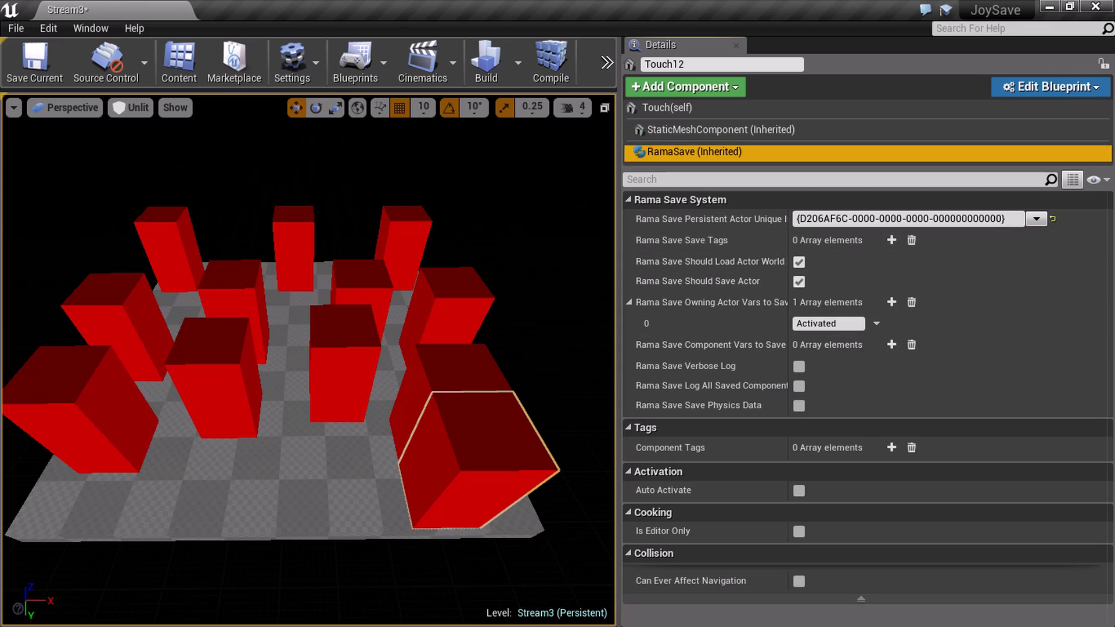
- Undo the new ID and the duplication of the corner pillar
left_click(479, 465)
mouse_move(479, 464)
right_mouse_down()
mouse_move(543, 451)
mouse_move(458, 451)
mouse_move(471, 450)
right_mouse_up()
key("ctrl+z")
key("ctrl+z")
key("d")
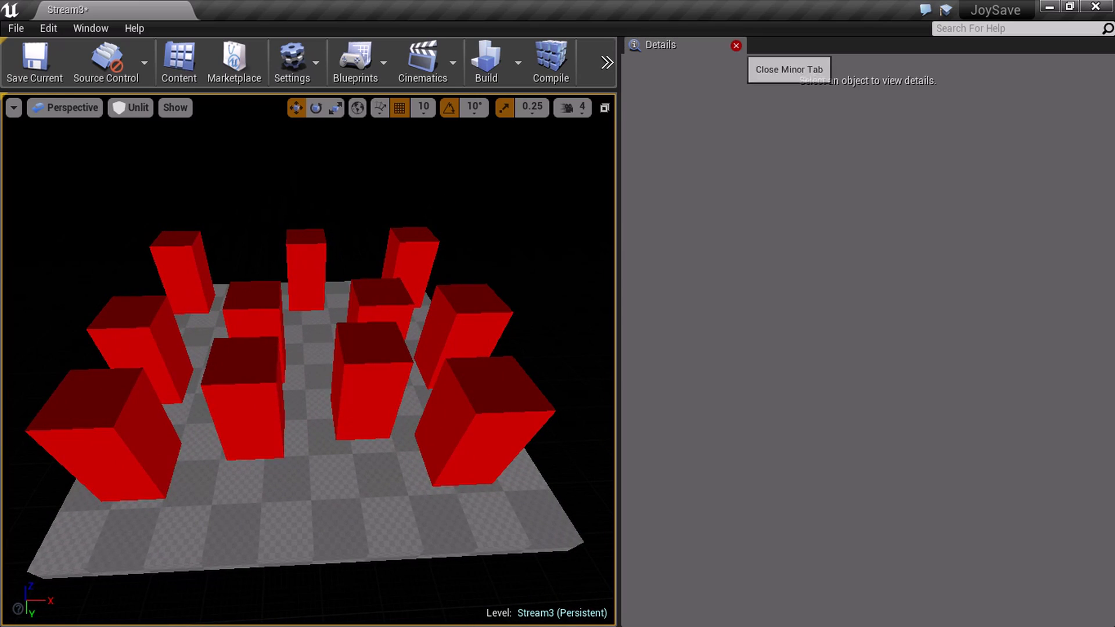
- Close the Details and reopen the HasShieldTest level, saving the Stream3 changes
left_click(736, 46)
left_click(15, 28)
left_click(46, 75)
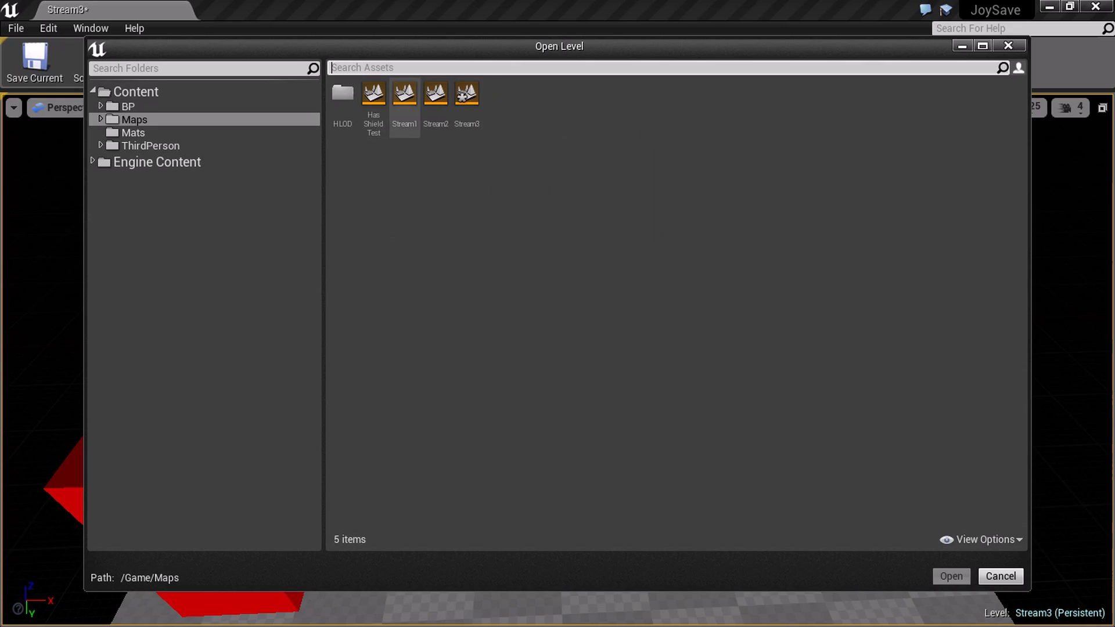
double_click(374, 96)
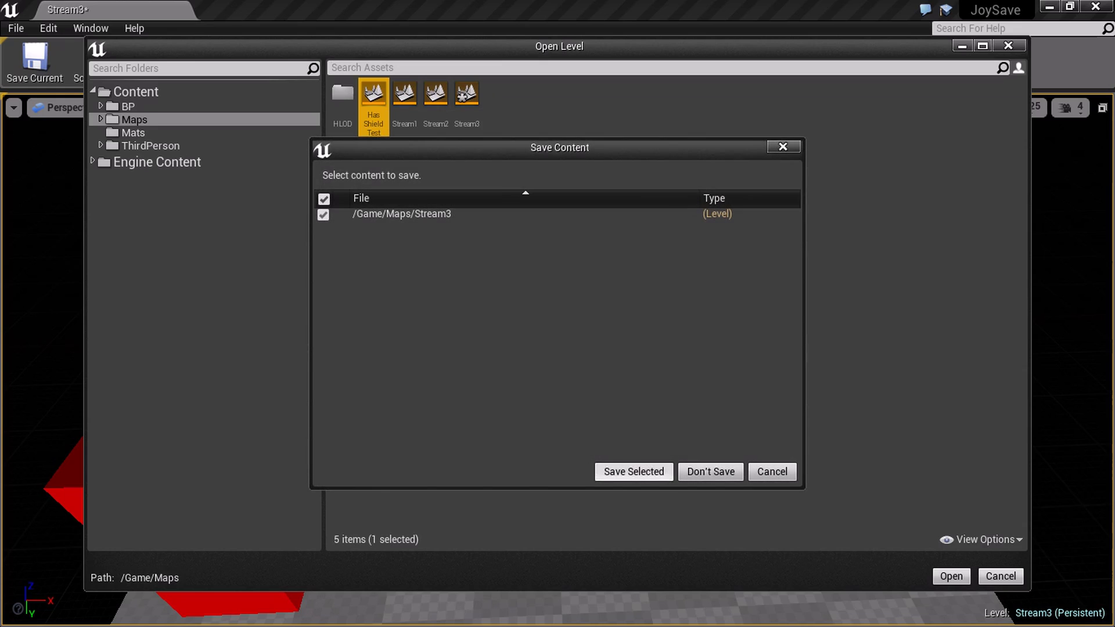
left_click(633, 472)
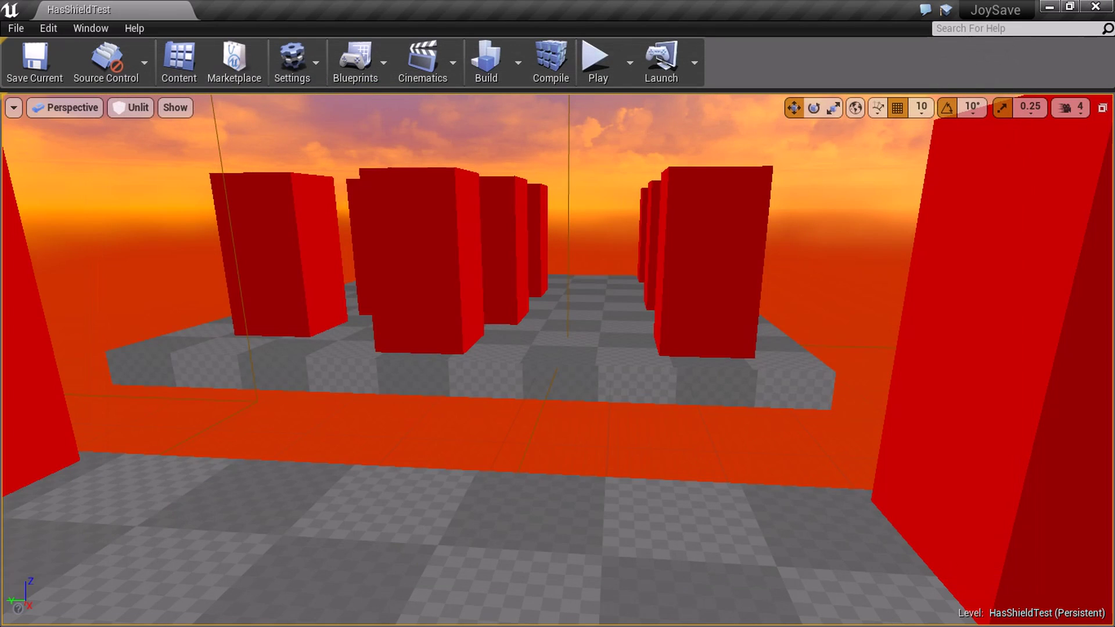
- Look over the pillar platforms in HasShieldTest and start playing the level in the viewport
right_click_drag(558, 360, 569, 401)
key("w")
key("s")
key("s")
key("w")
left_click(597, 58)
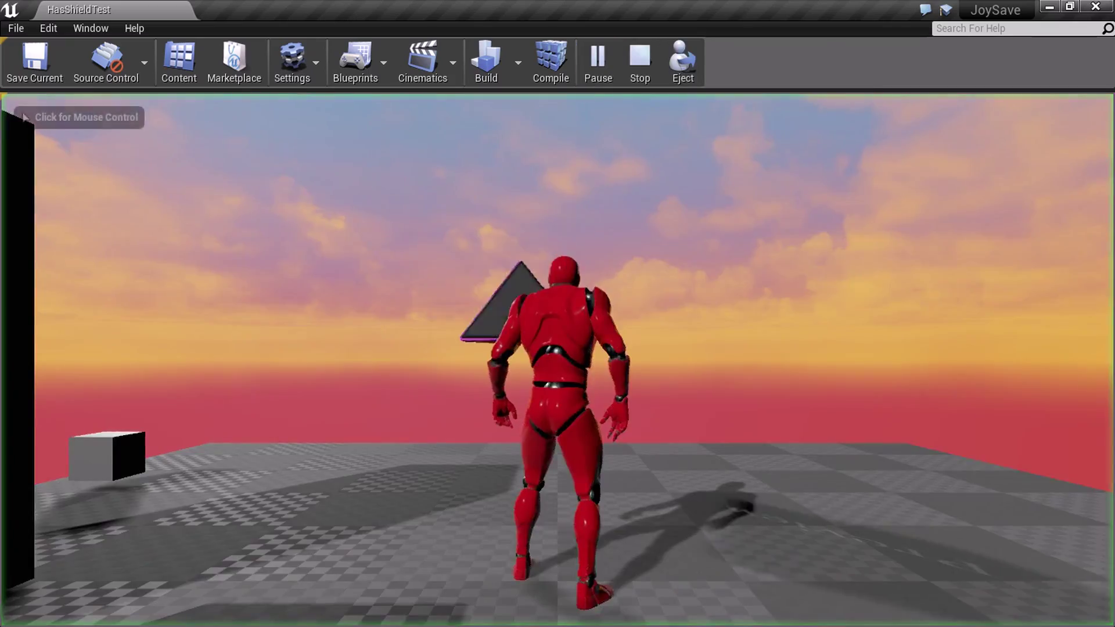
- Run the character to the gap, jump across to the far pillar platform and move in among its pillars
key("w")
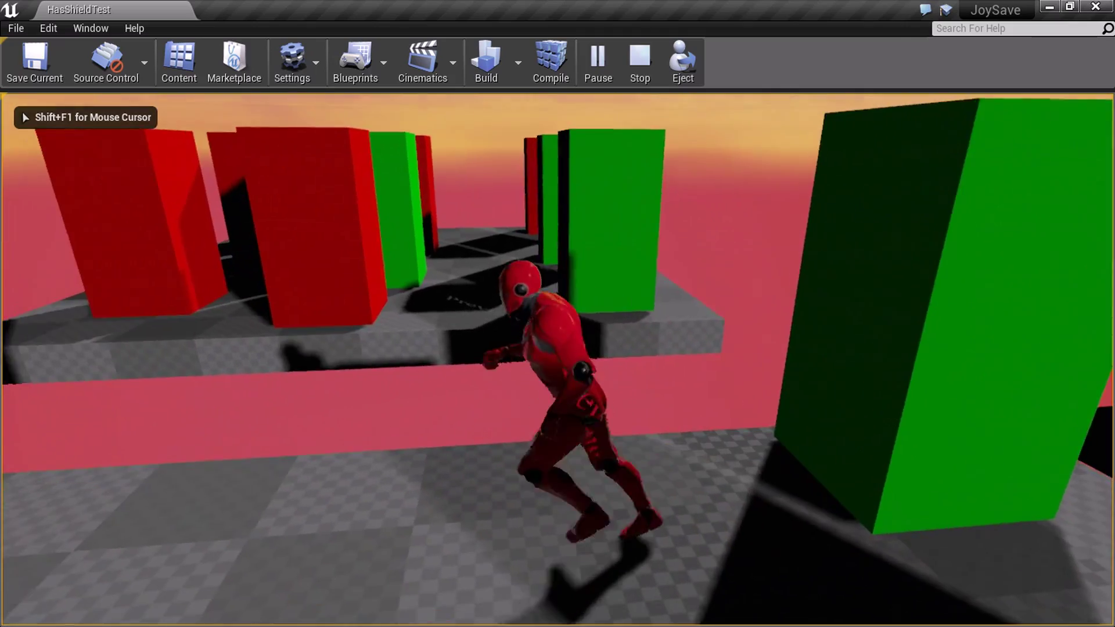
key("space")
key("w")
key("space")
key("s")
key("w")
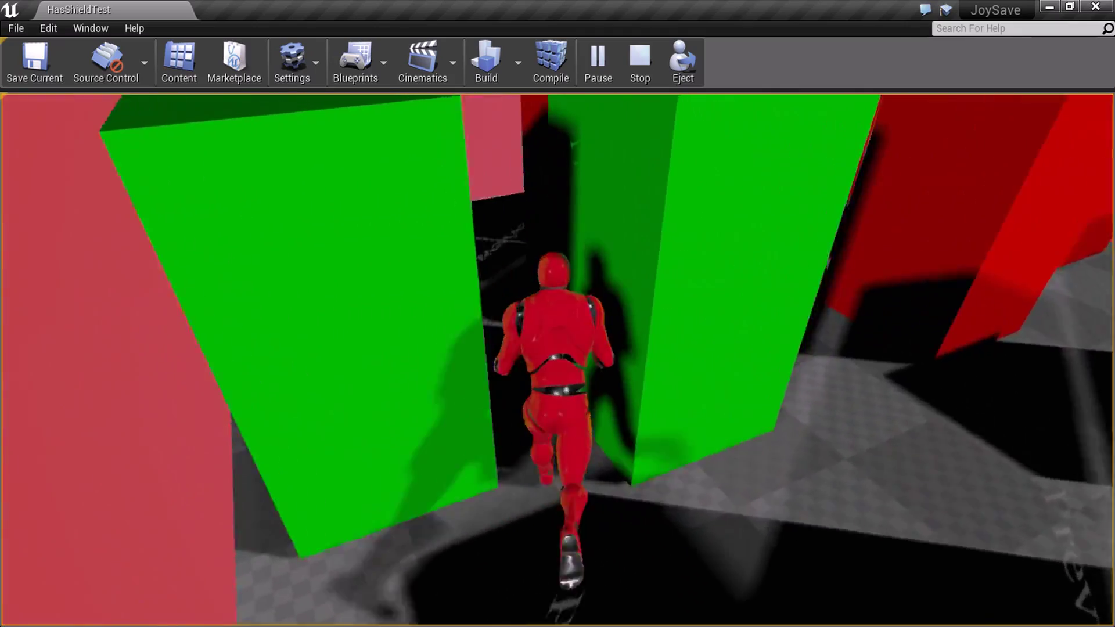
- Touch the nearby pillars on the far platform, including the added one, and jump back to the near platform
key("s")
key("w")
key("a")
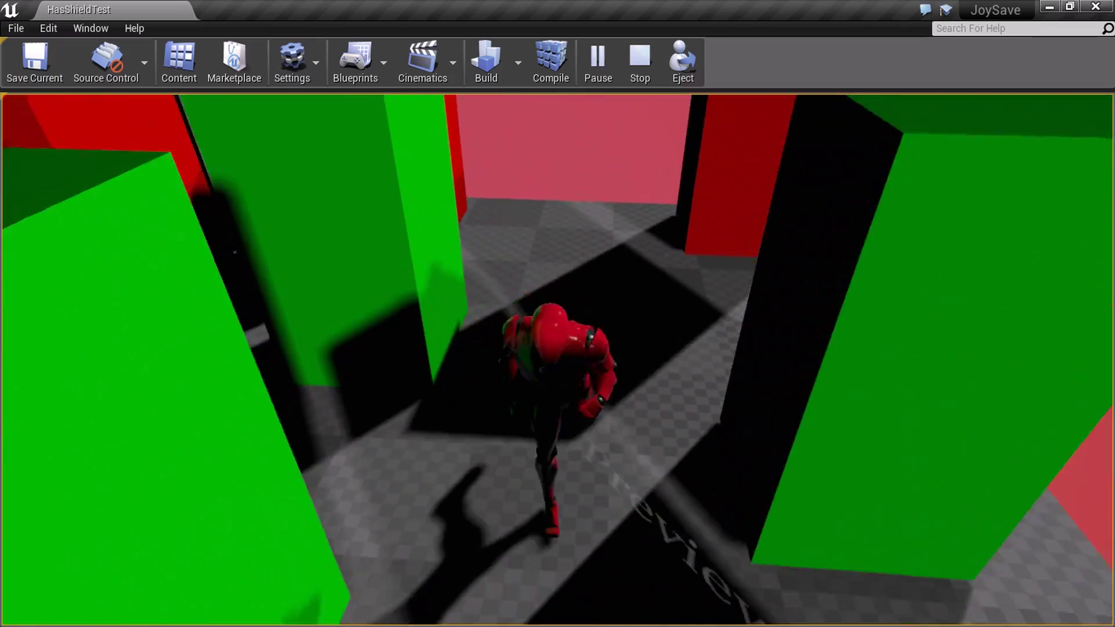
key("s")
key("space")
key("w")
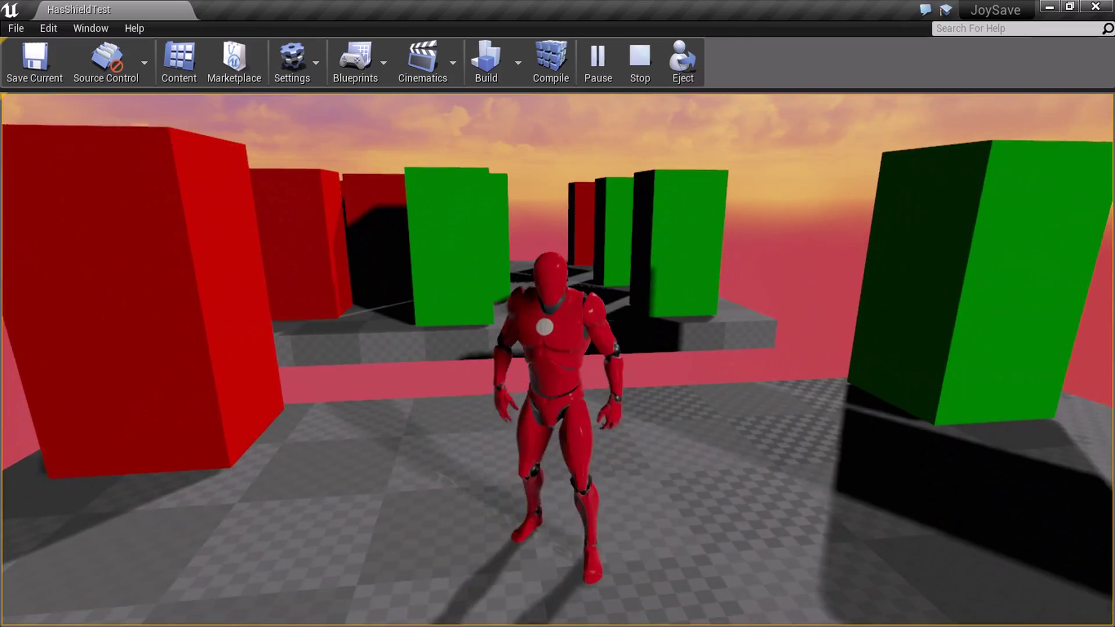
- Run the character along the near platform between its pillars and end the play session with the console command exit
key("d")
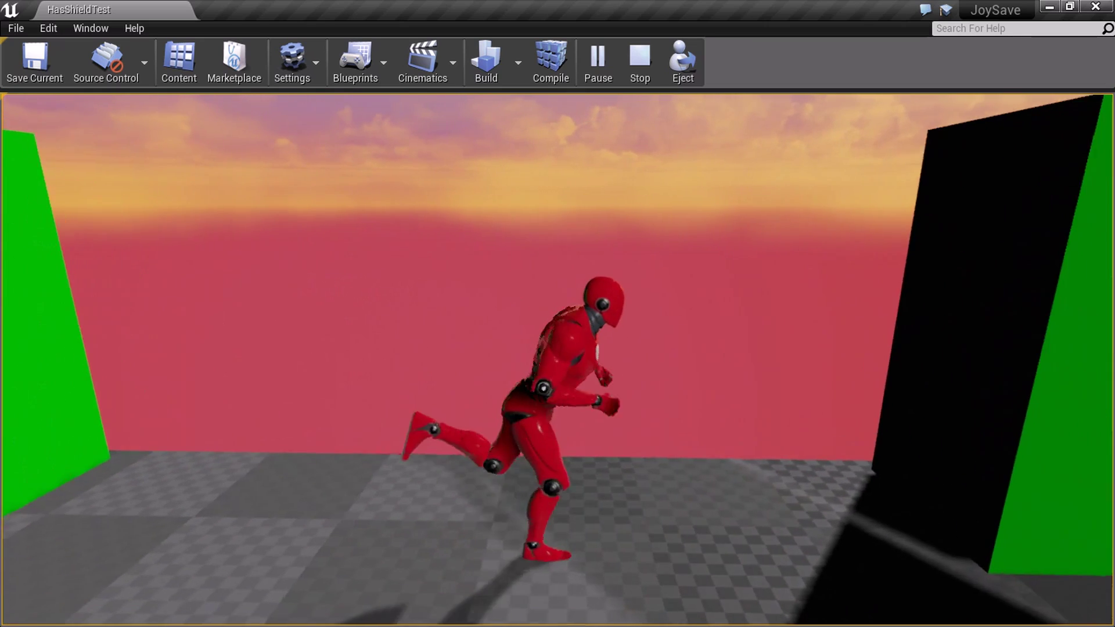
key("grave")
key("grave")
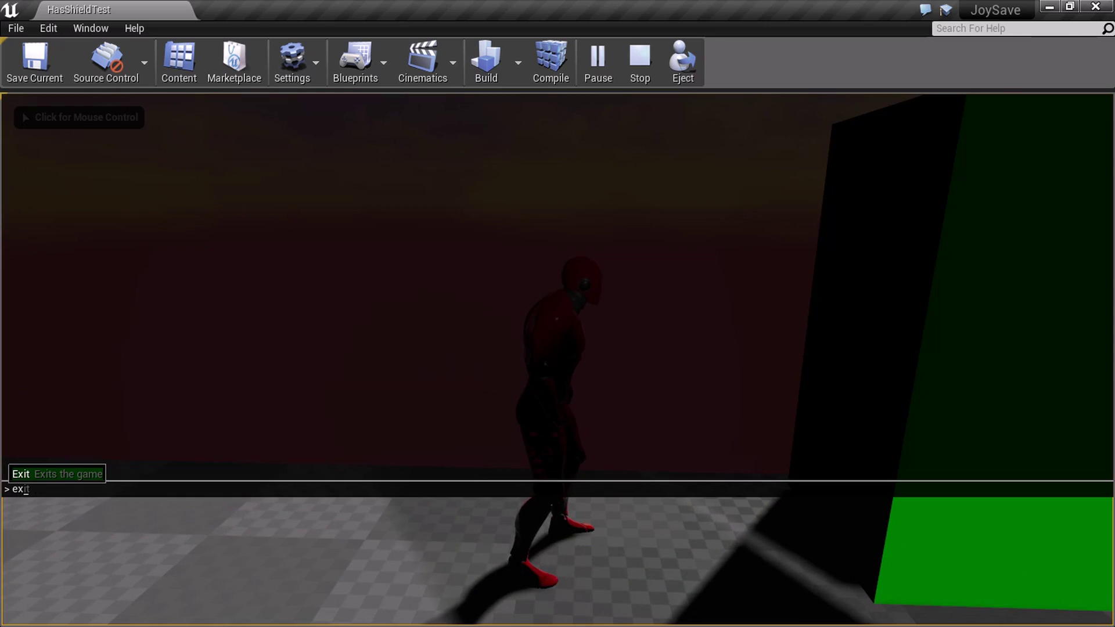
type("exit")
key("Return")
- Play the level again and run the character to the dark reflective platform beside the pillars
key("alt+p")
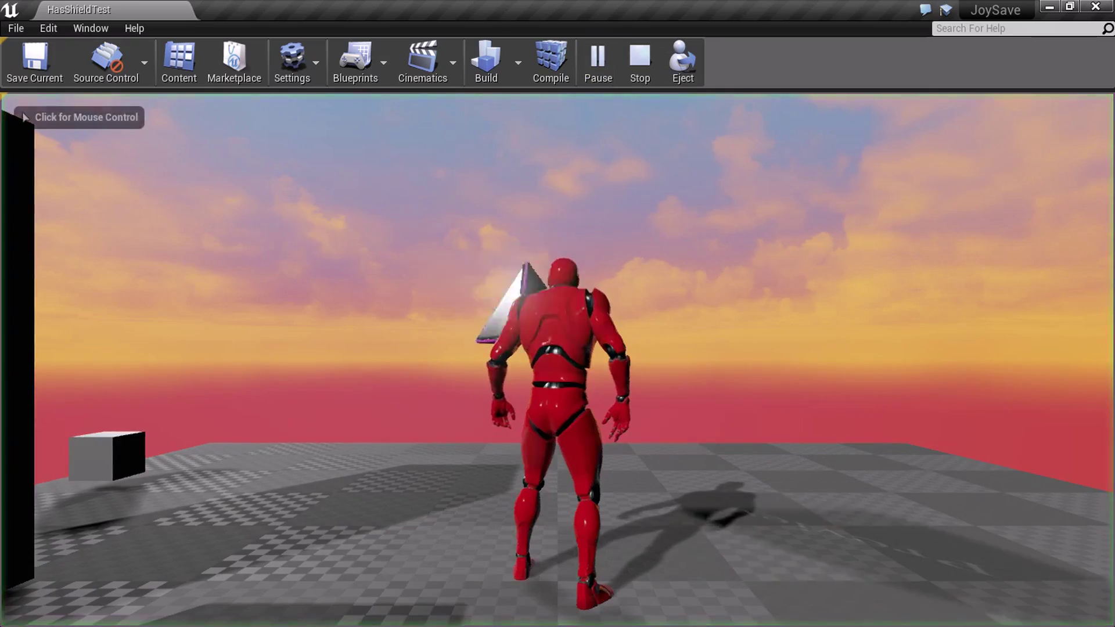
left_click(557, 360)
key("w")
key("a")
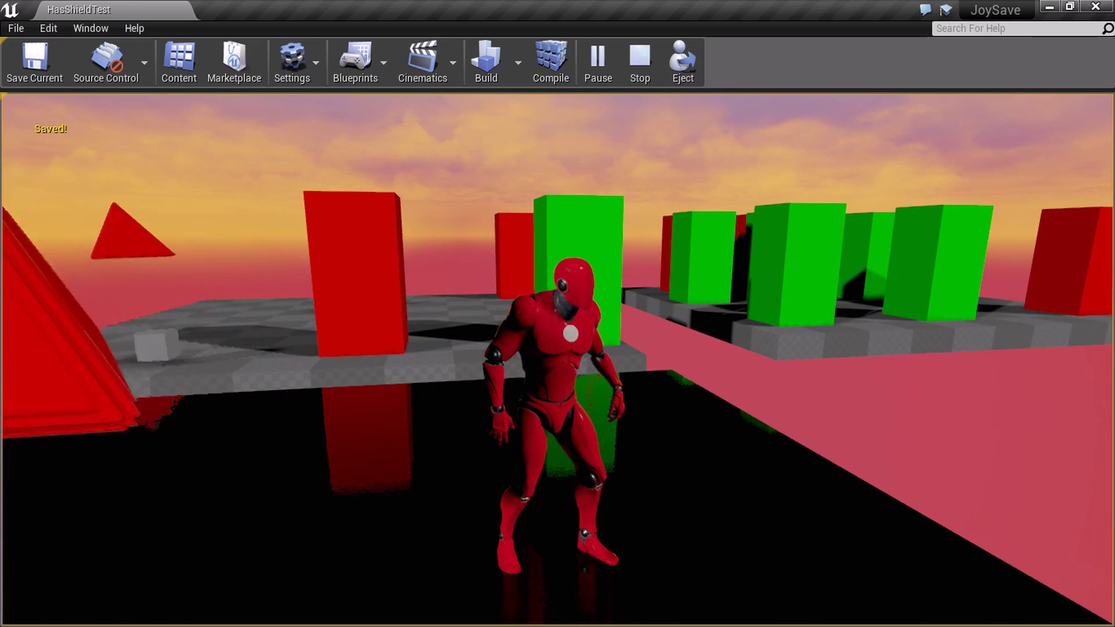
- End the play session with the console command exit and look over the pillar platforms in the editor
key("grave")
type("exit")
key("Return")
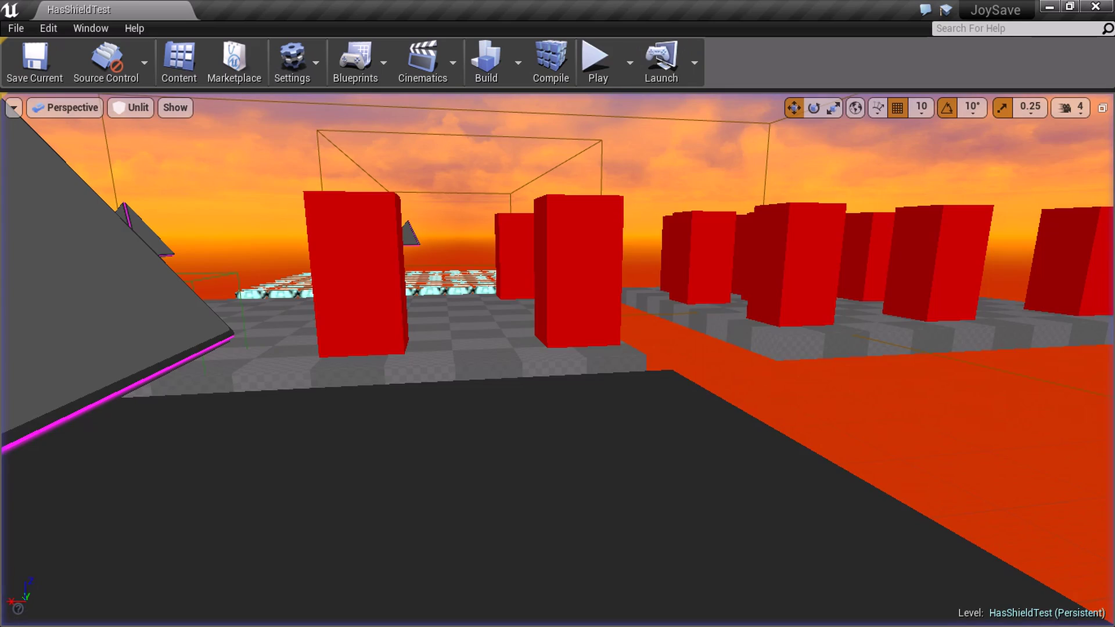
right_click_drag(557, 360, 776, 424)
key("w")
key("s")
right_click_drag(615, 424, 639, 424)
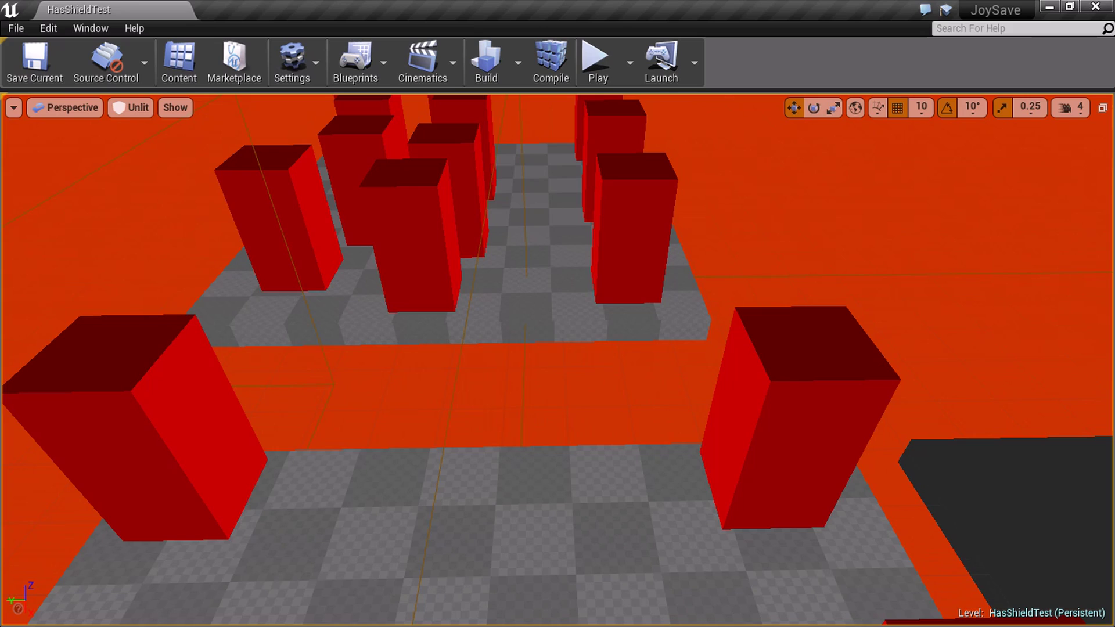
- Start another play session and run the character around among the pillars near the starting area
left_click(596, 61)
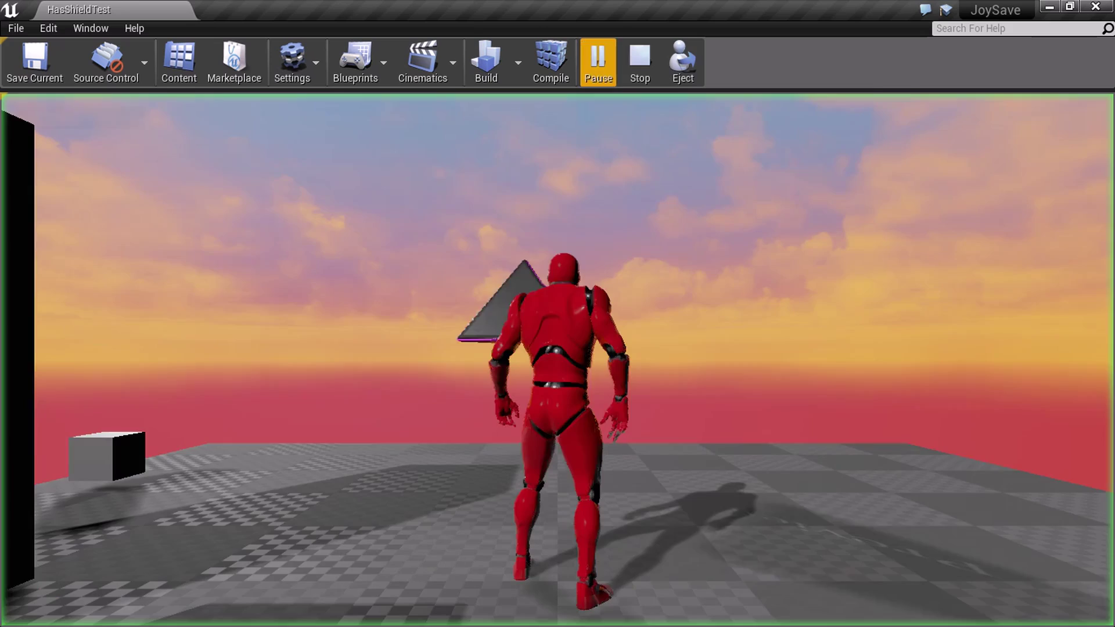
key("w")
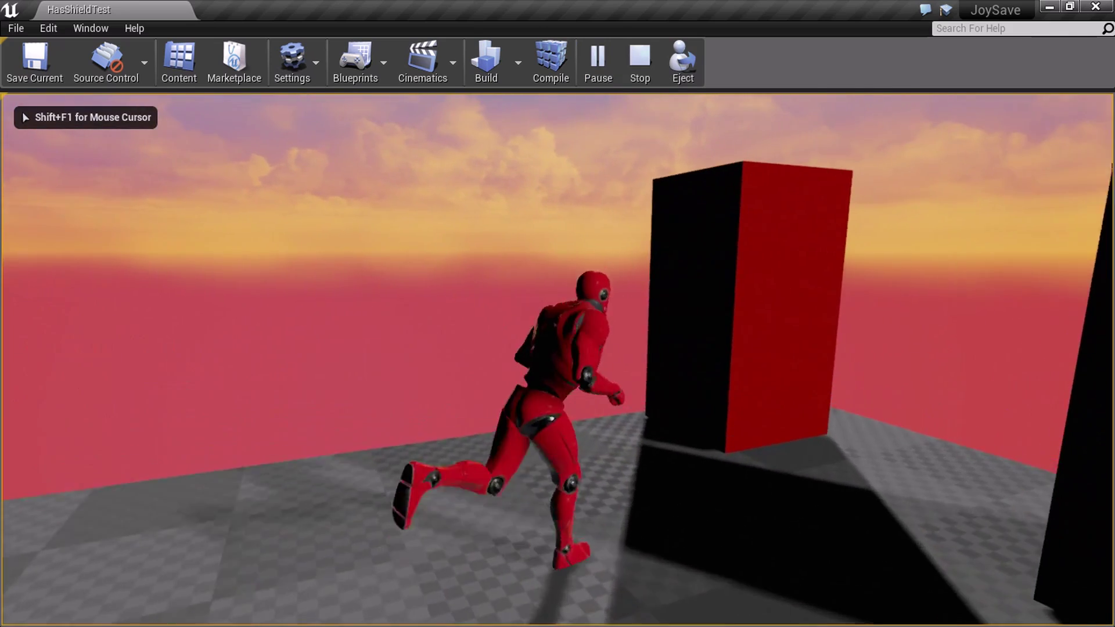
key("a")
key("s")
key("w")
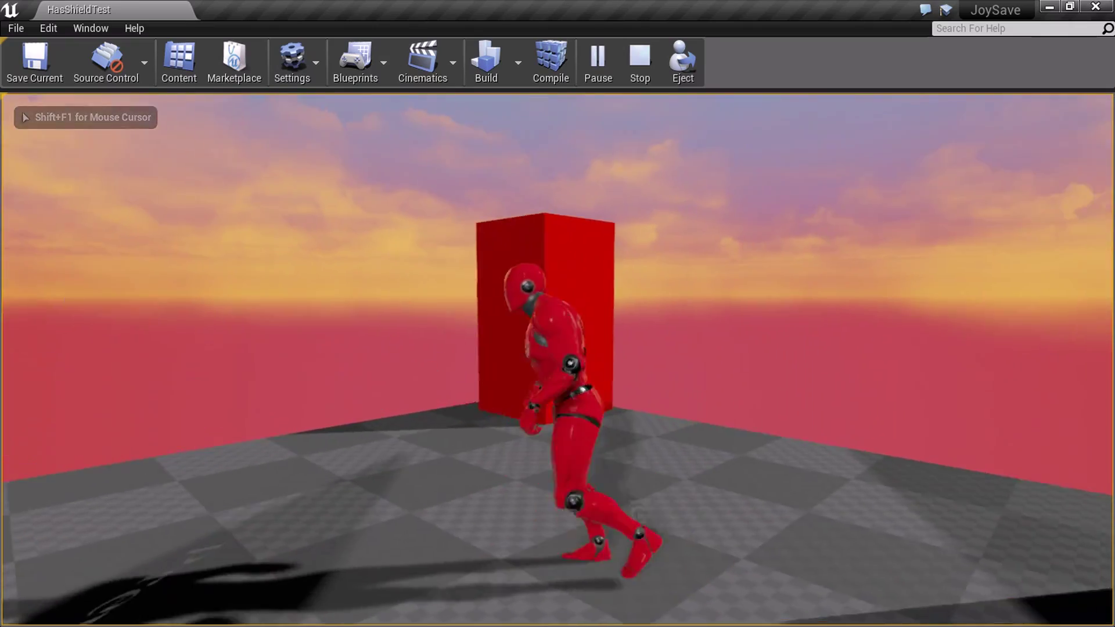
key("a")
key("s")
key("w")
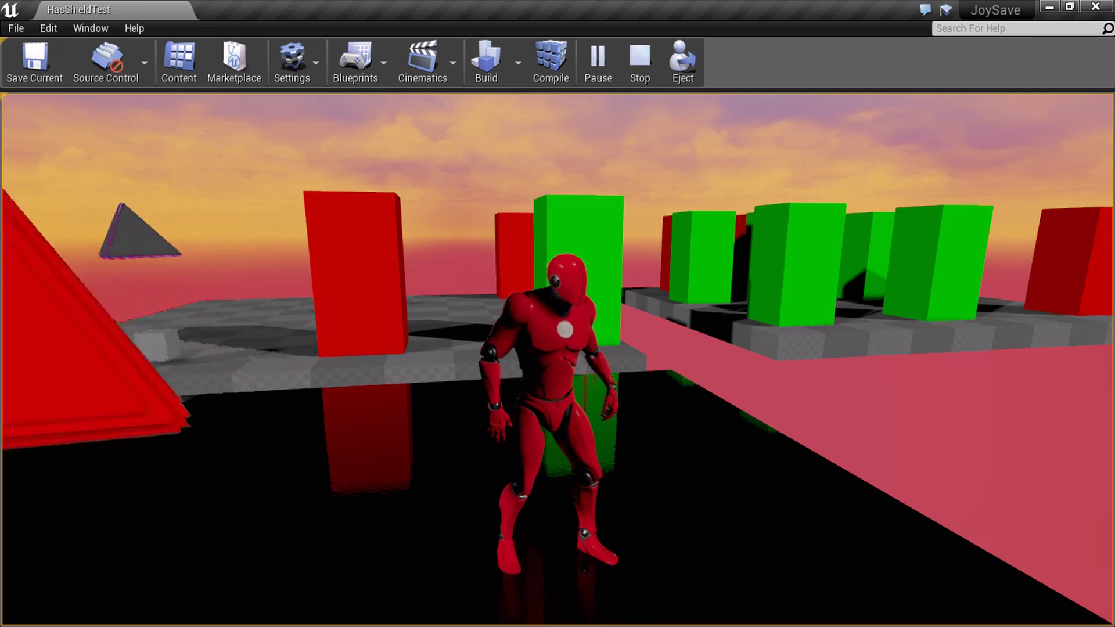
- Jump the character from the dark platform to the near pillar platform, check the console log and quit play with exit
key("d")
key("s")
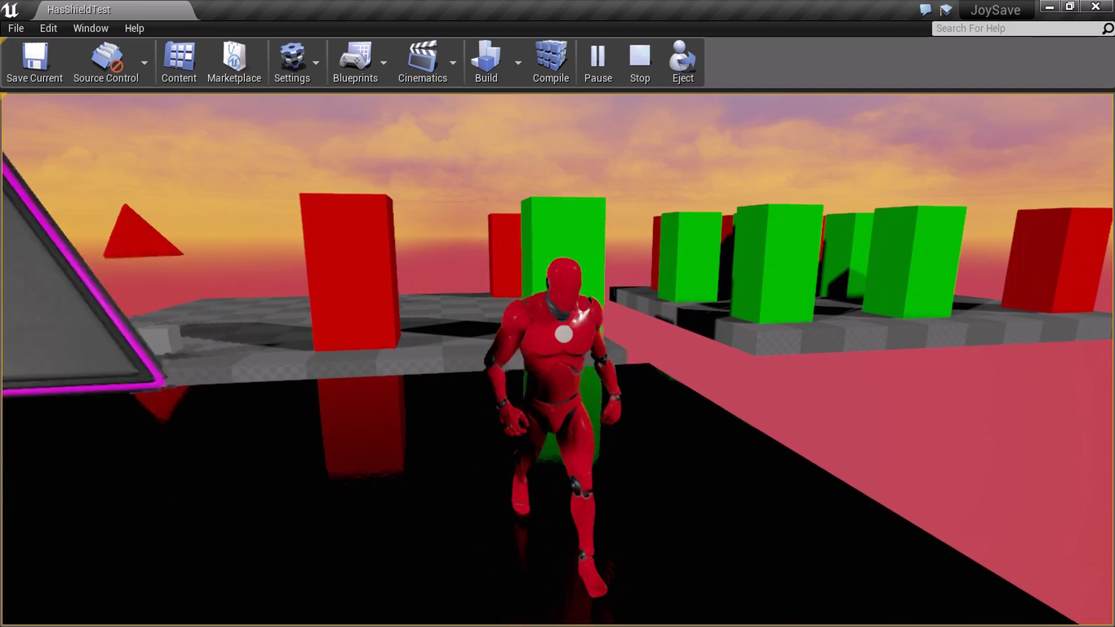
key("w")
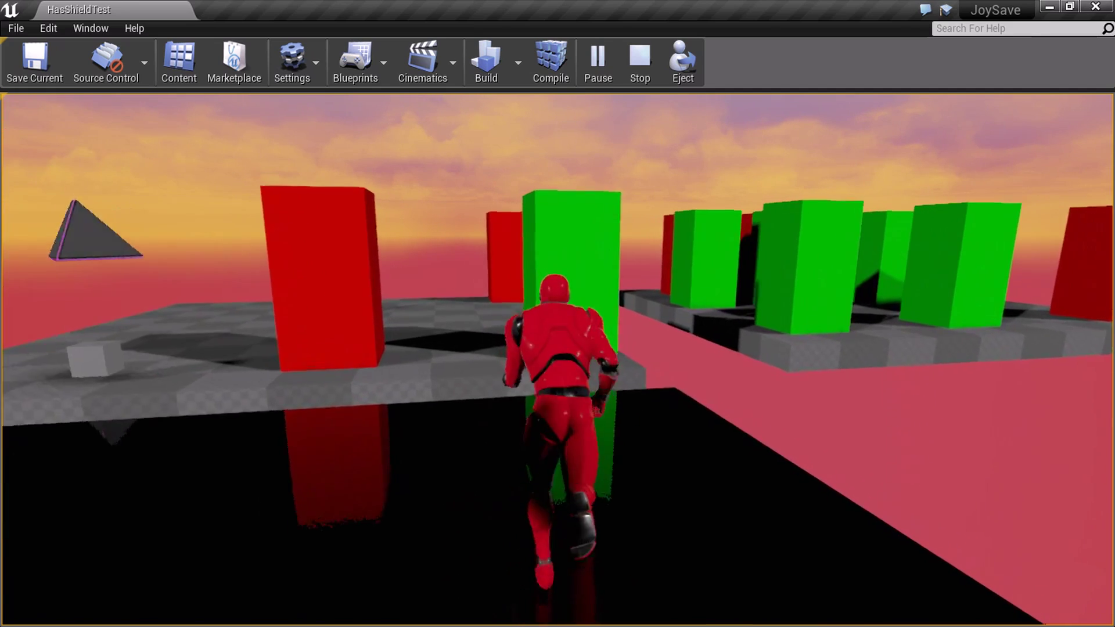
key("space")
key("grave")
key("grave")
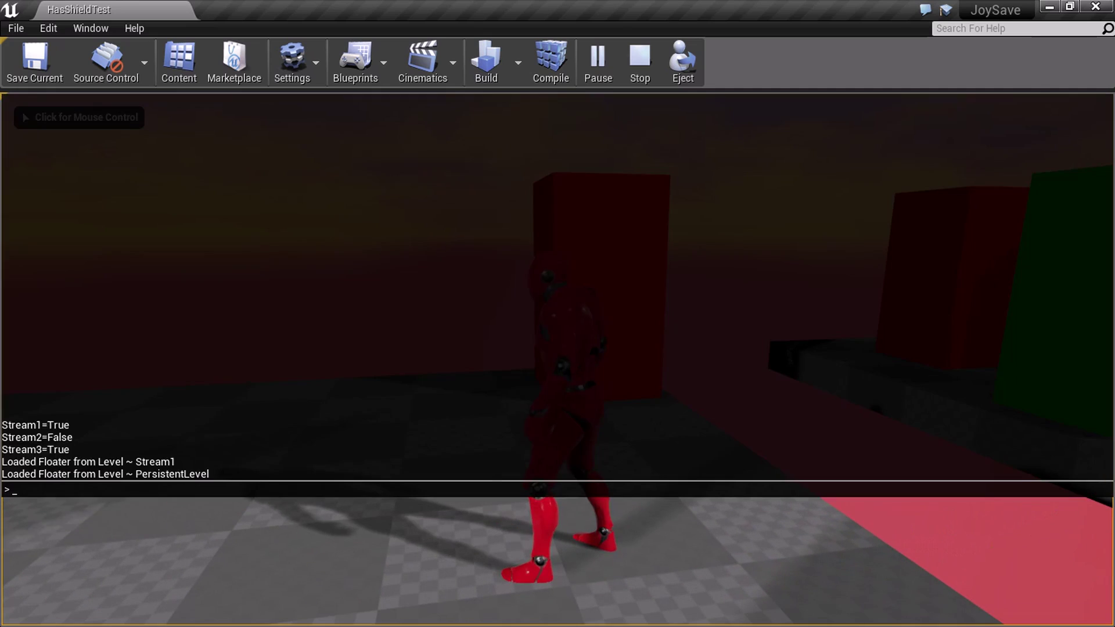
type("exit")
key("Return")
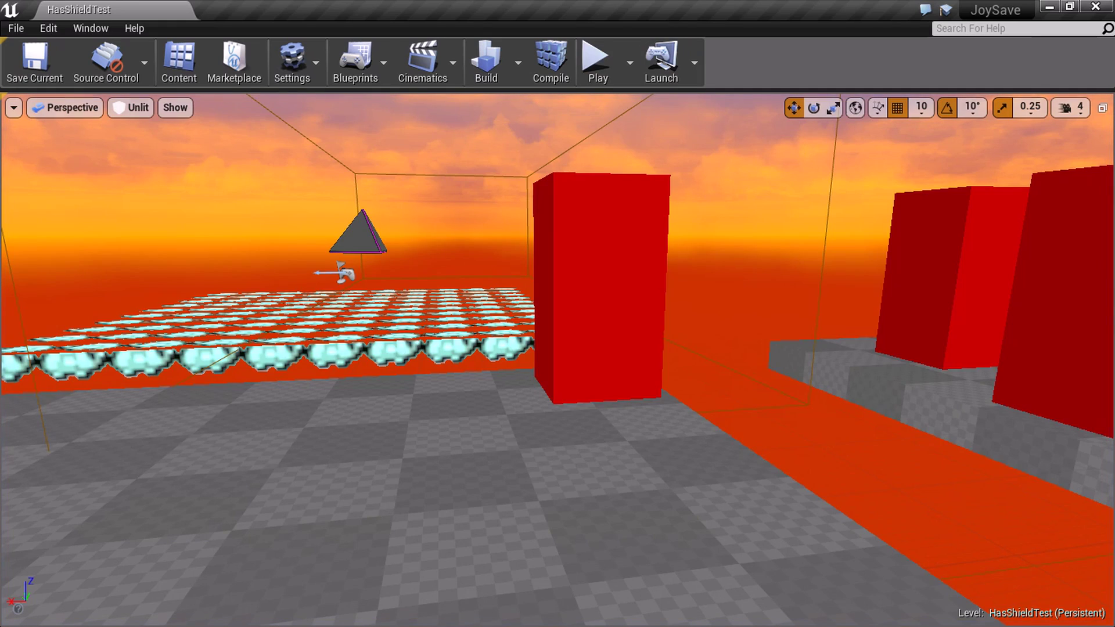
- Open the level blueprint maximized and nudge the Rama Save Save to File and Unload Stream Level nodes within the "save b4 stream out" group
left_click(355, 61)
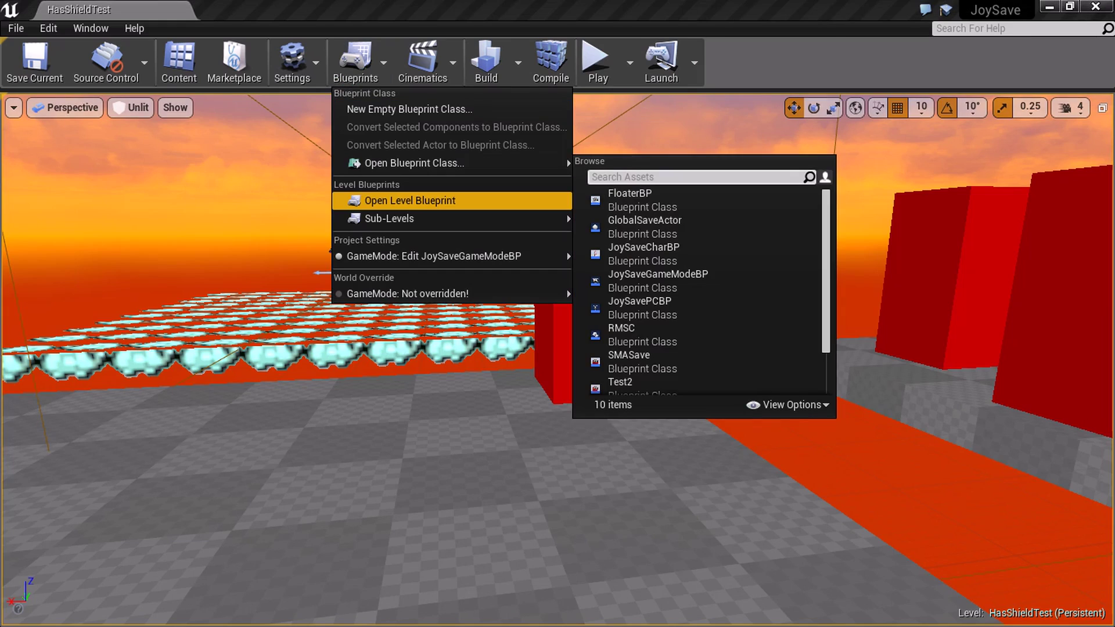
left_click(410, 200)
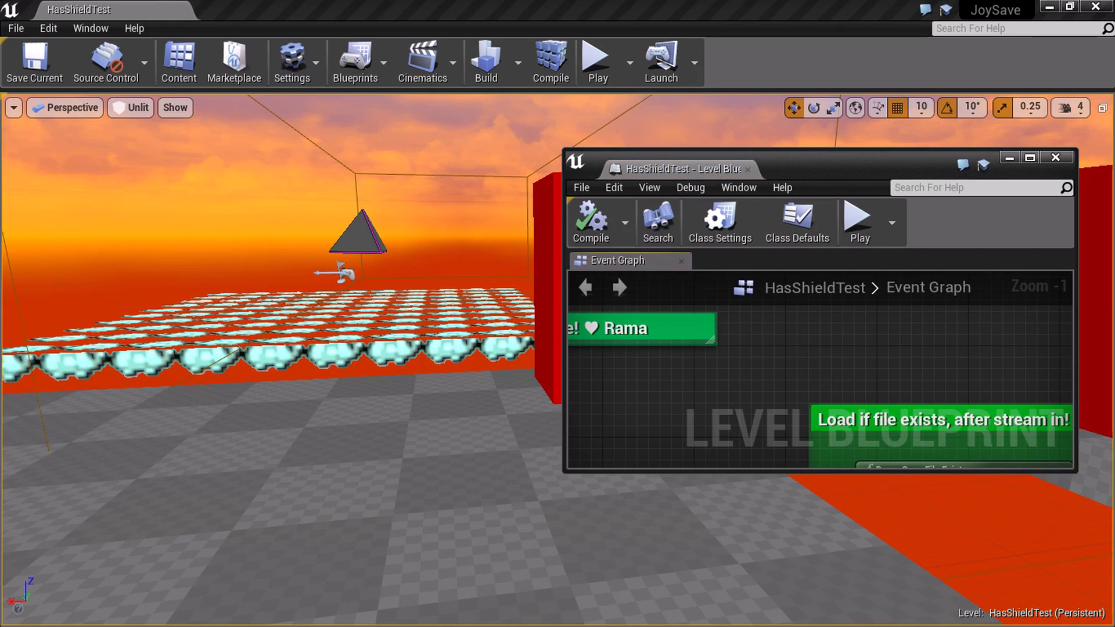
left_click(1029, 158)
scroll(435, 490, "down", 1)
right_click_drag(436, 490, 749, 188)
scroll(534, 311, "up", 2)
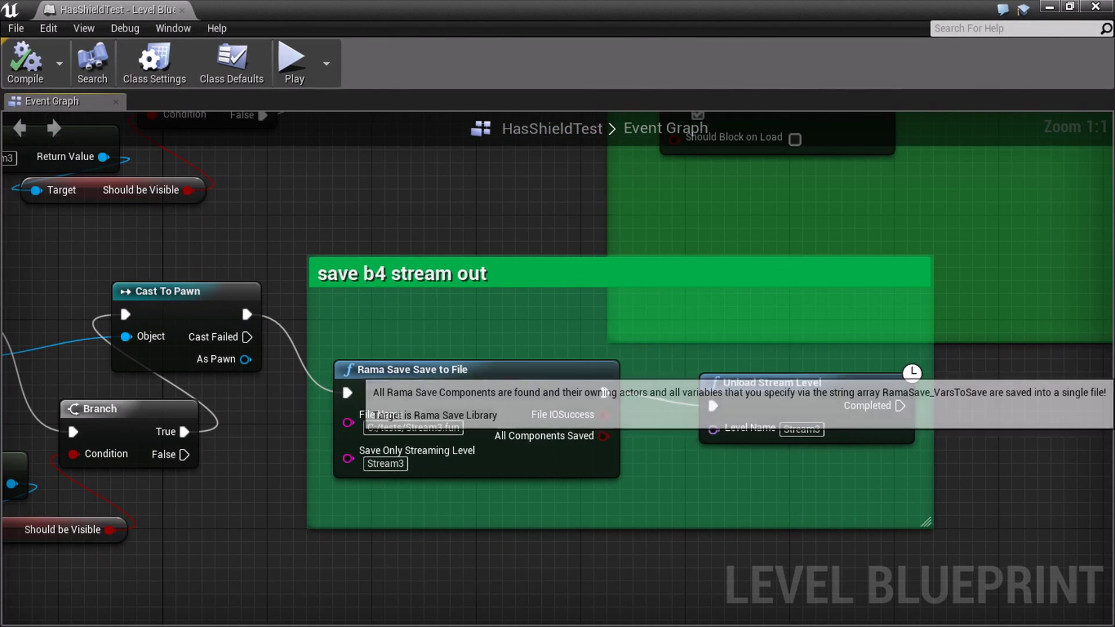
left_click_drag(406, 369, 407, 382)
left_click_drag(766, 384, 753, 370)
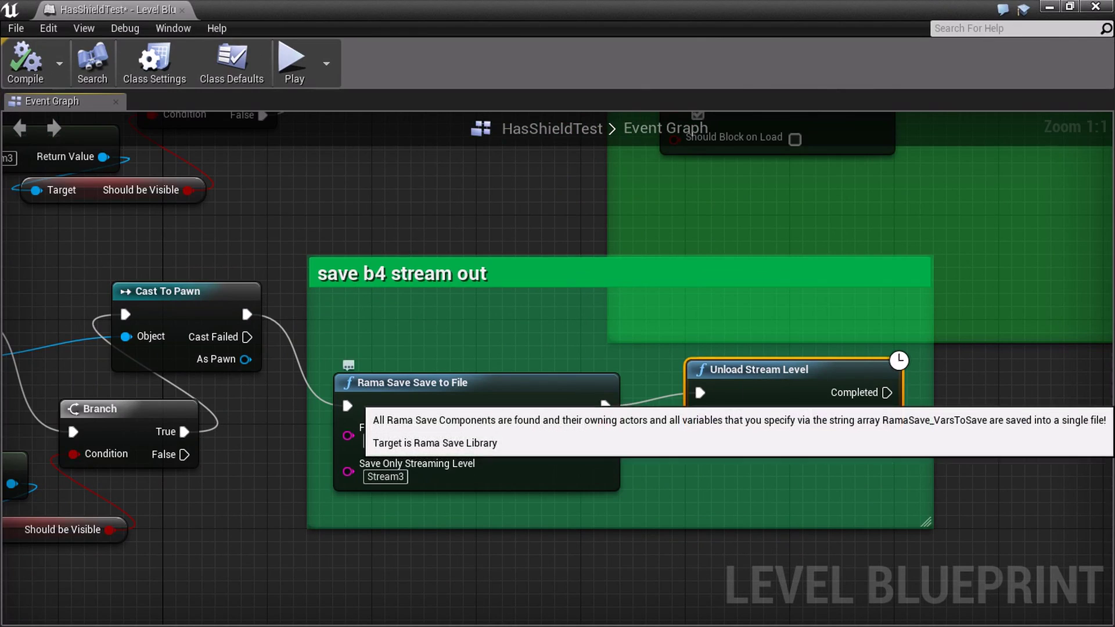
- Examine the "Load if file exists, after stream in!" nodes for Stream3 and the touch-event logic leading into them
scroll(775, 563, "down", 2)
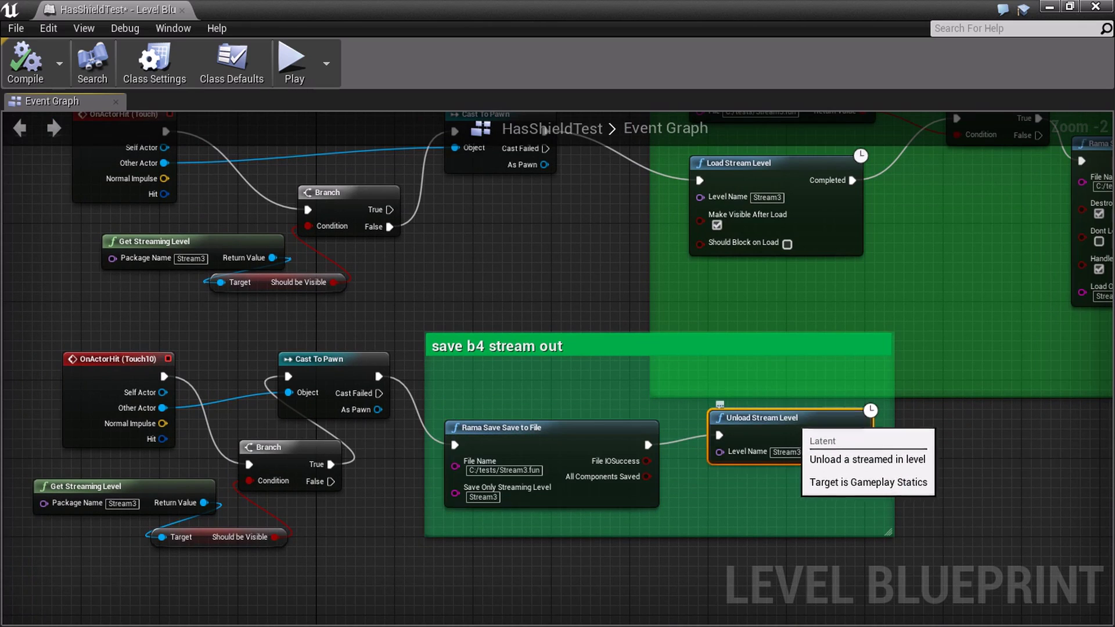
right_click_drag(797, 417, 610, 525)
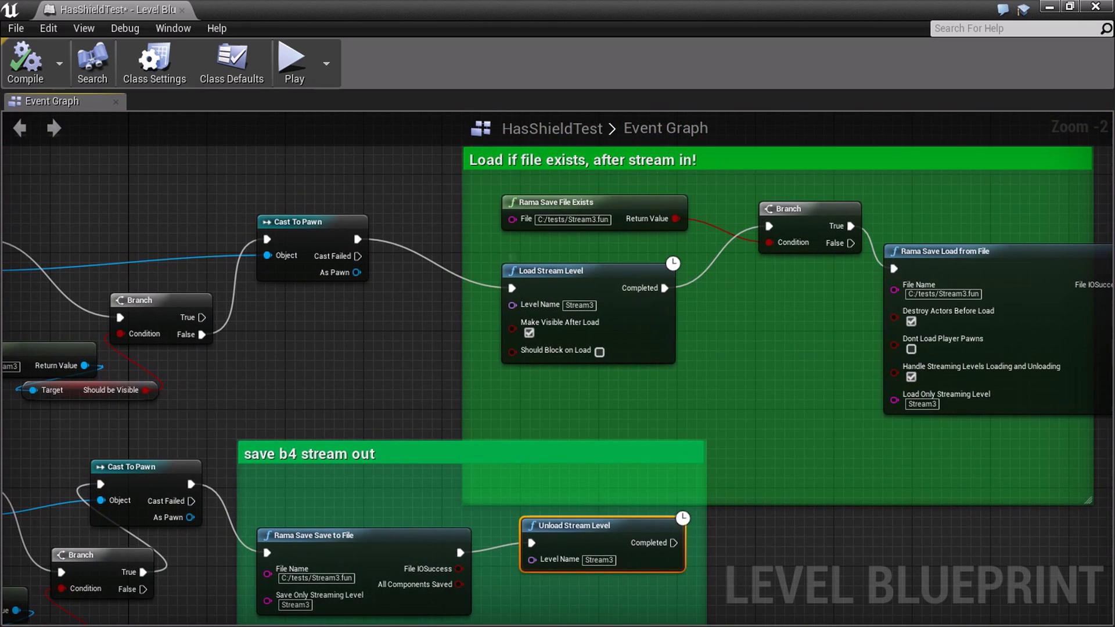
right_click_drag(657, 430, 737, 433)
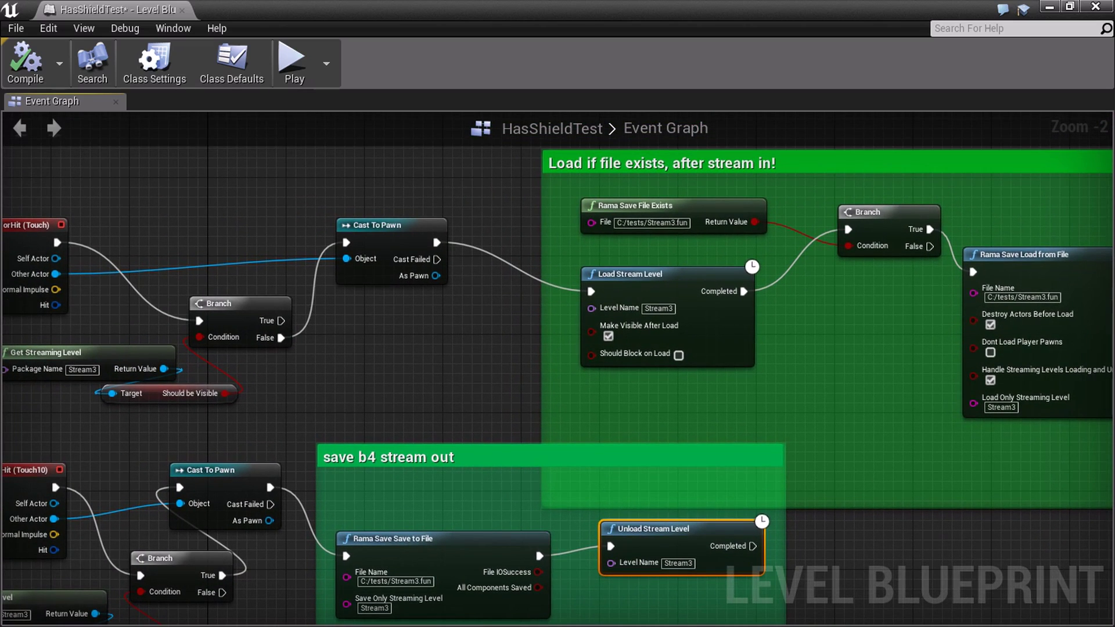
scroll(623, 225, "up", 2)
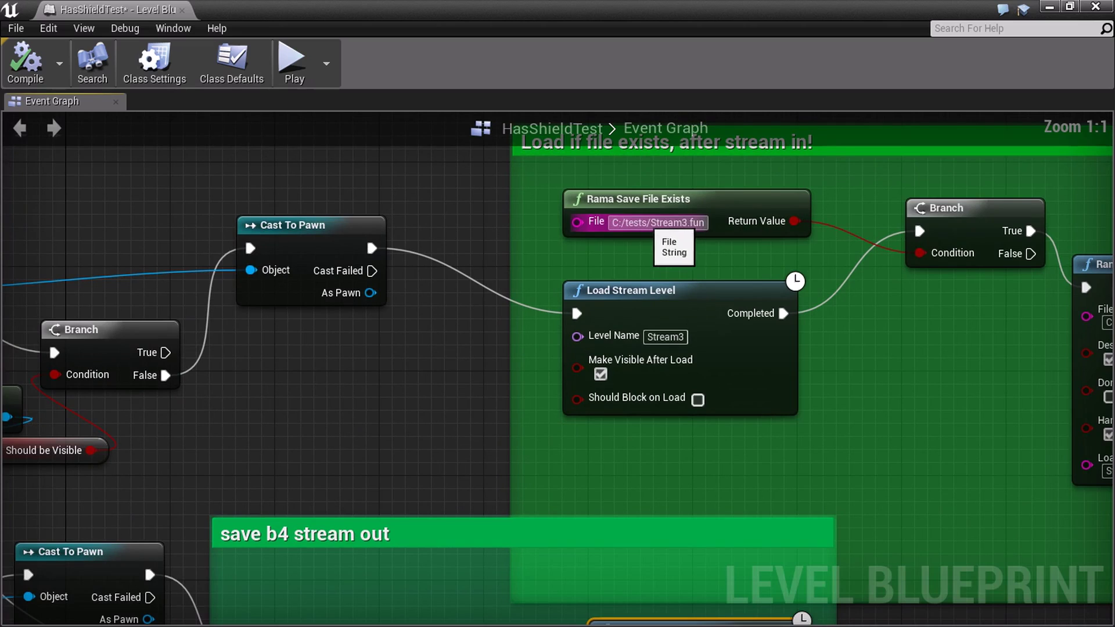
scroll(687, 271, "down", 1)
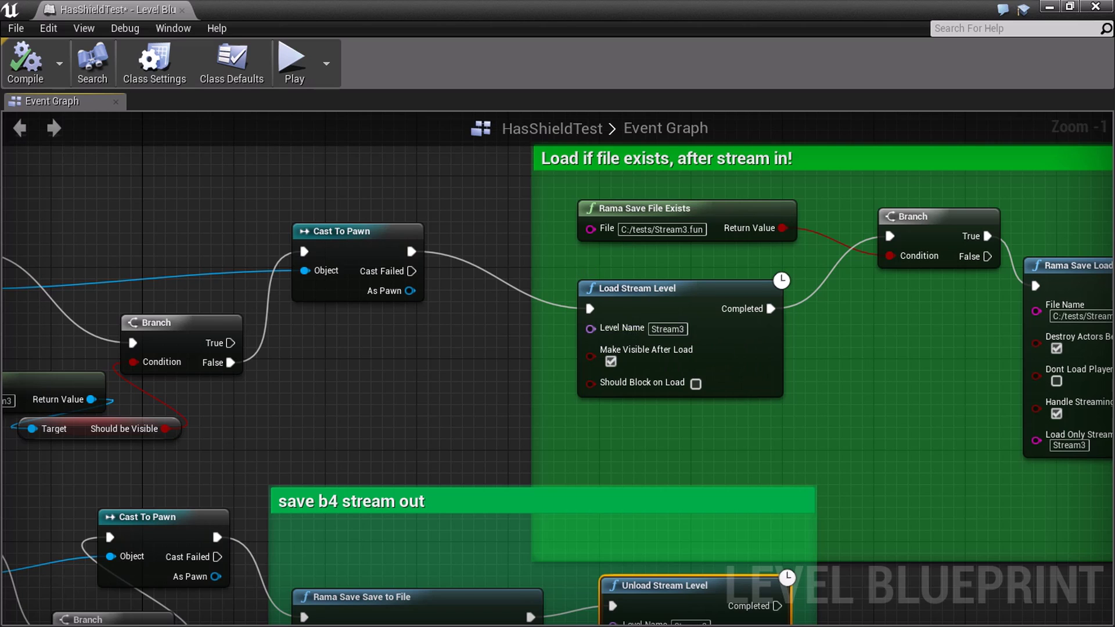
scroll(507, 311, "down", 3)
right_click_drag(508, 311, 590, 418)
scroll(514, 314, "up", 3)
right_click_drag(490, 310, 491, 374)
- Switch to File Explorer, open the Release folder and begin editing the name of FinishVideo_.txt at the end of its base name
key("super")
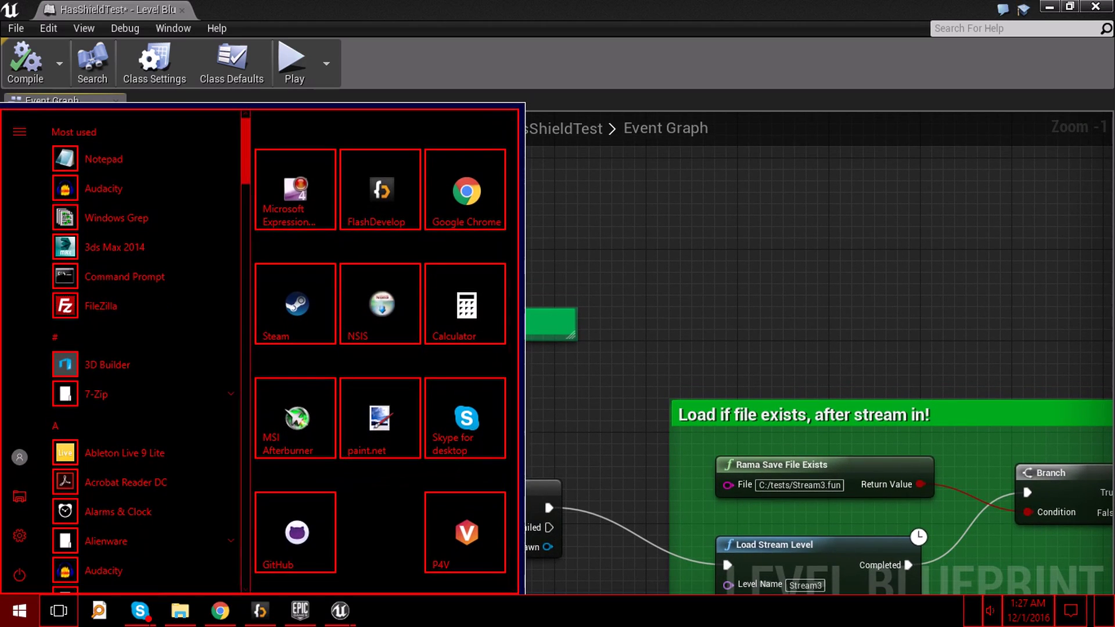
left_click(180, 611)
scroll(139, 401, "up", 1)
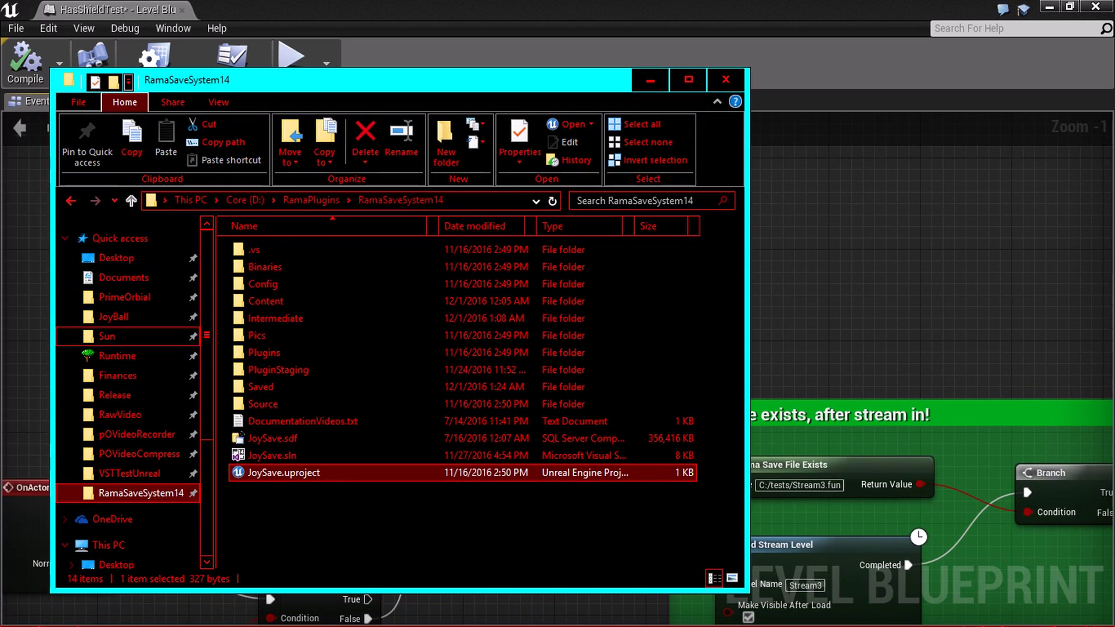
left_click(137, 396)
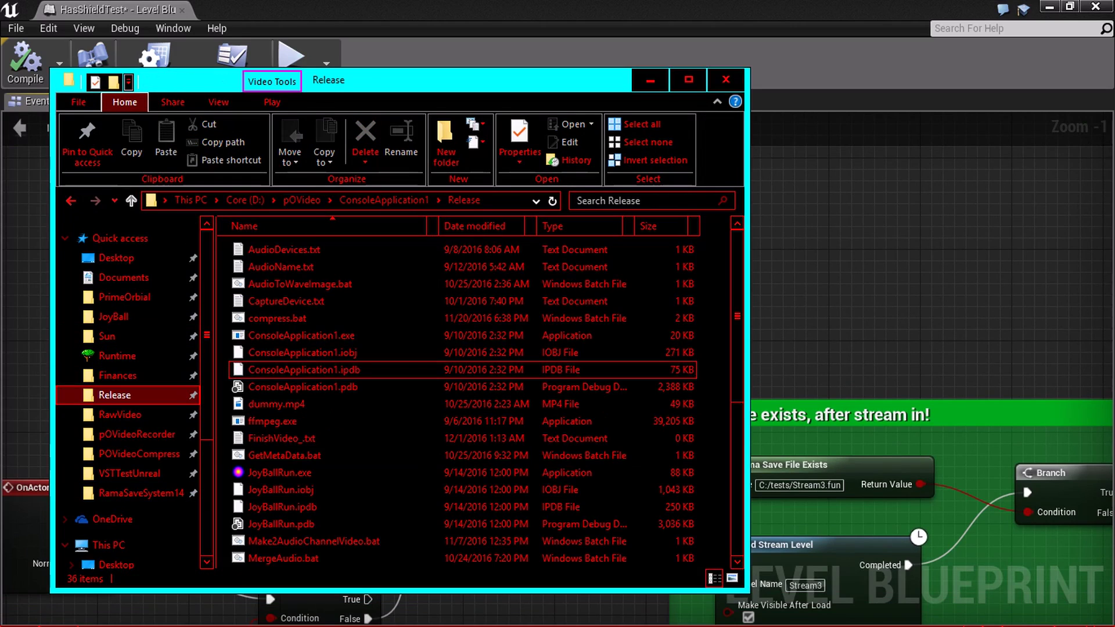
left_click(348, 439)
key("F2")
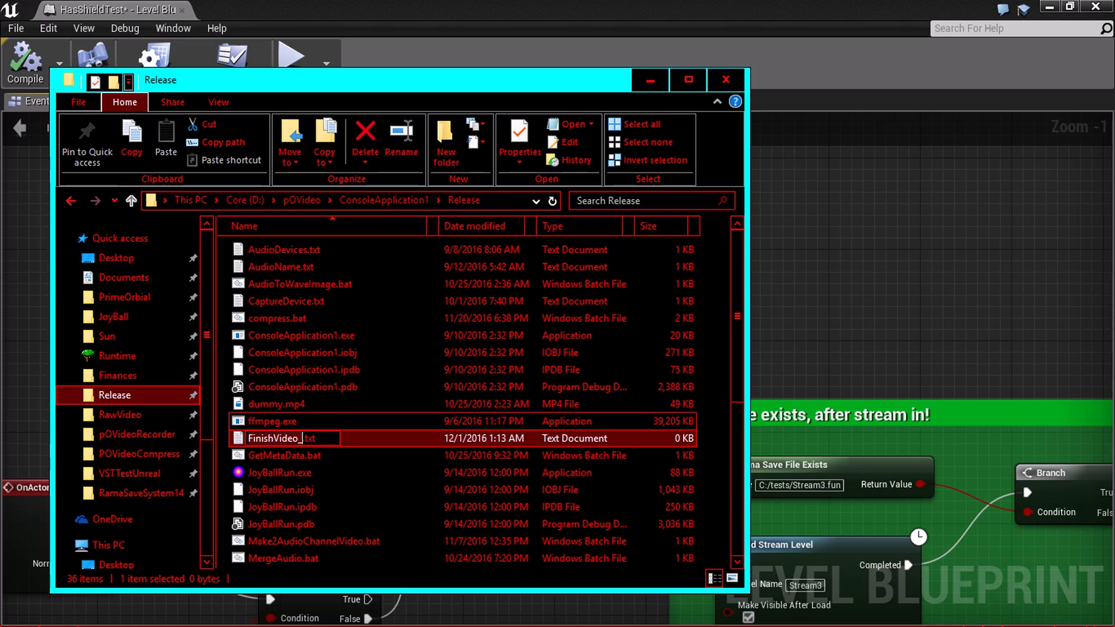
key("Right")
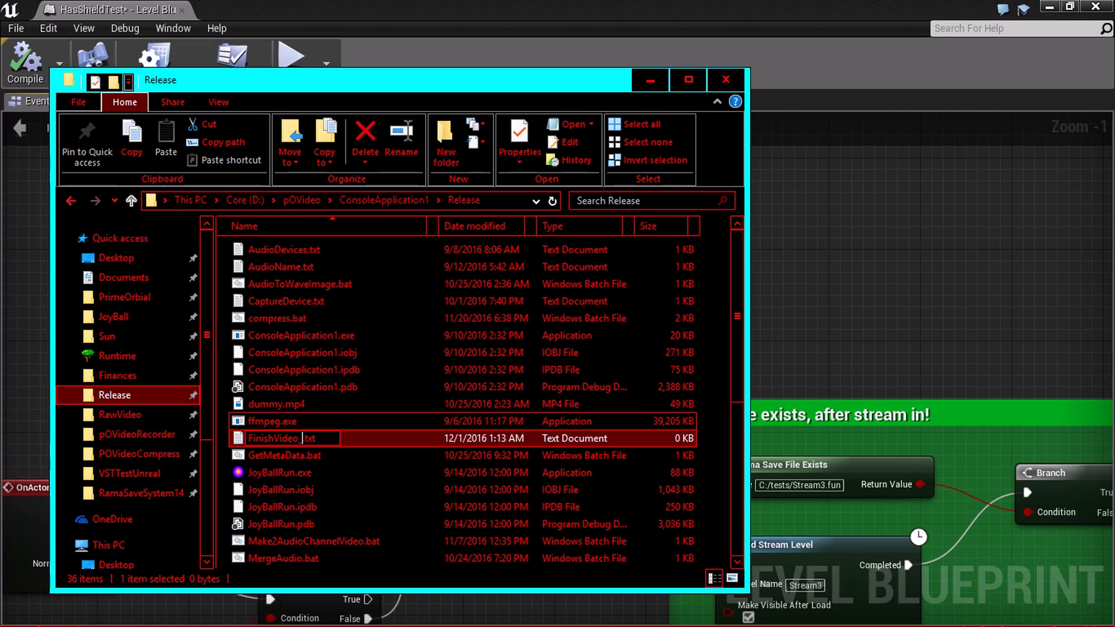